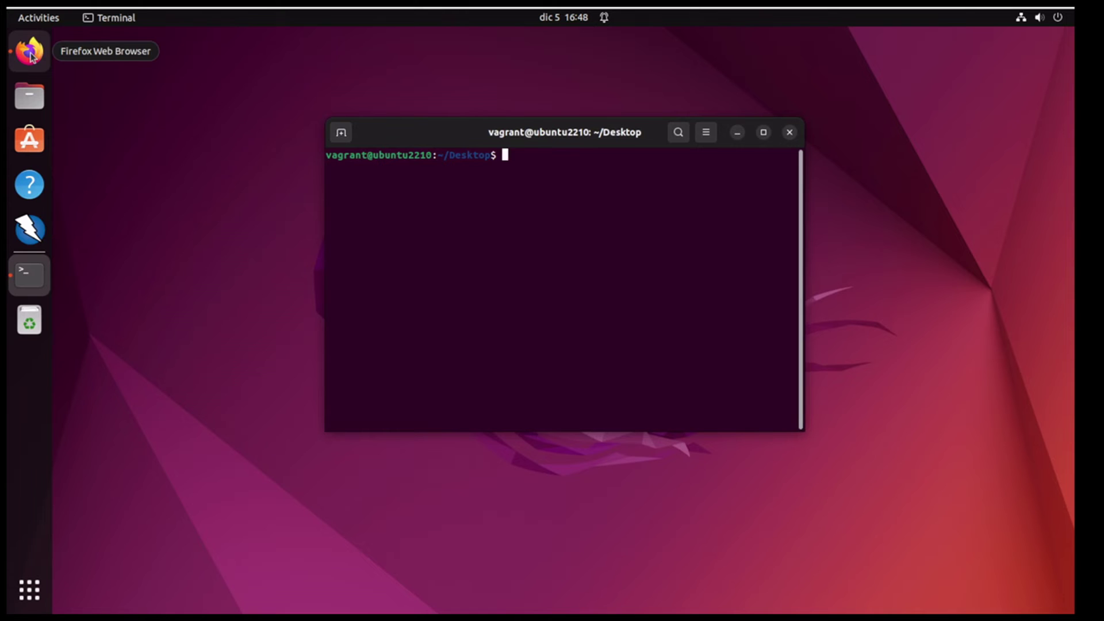
# Step: Launch Firefox from the Ubuntu dock to get a new tab
pyautogui.click(257, 66)
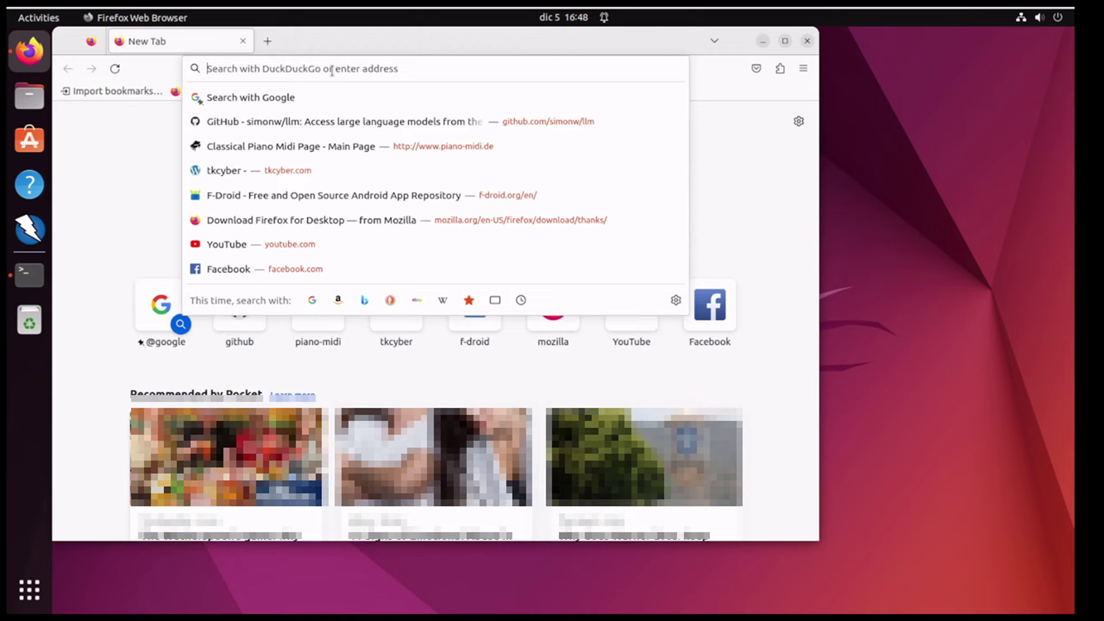
# Step: Search the web for 'openai api costs' and open the 'Pricing - OpenAI' result
pyautogui.write('openai api costs')
pyautogui.press('Return')
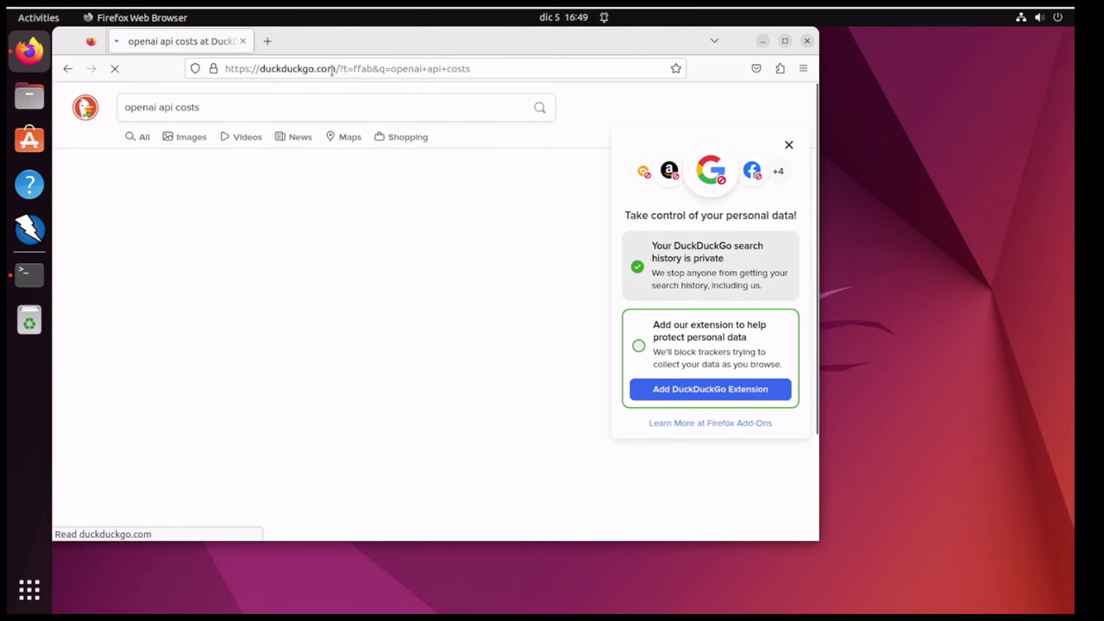
pyautogui.click(211, 214)
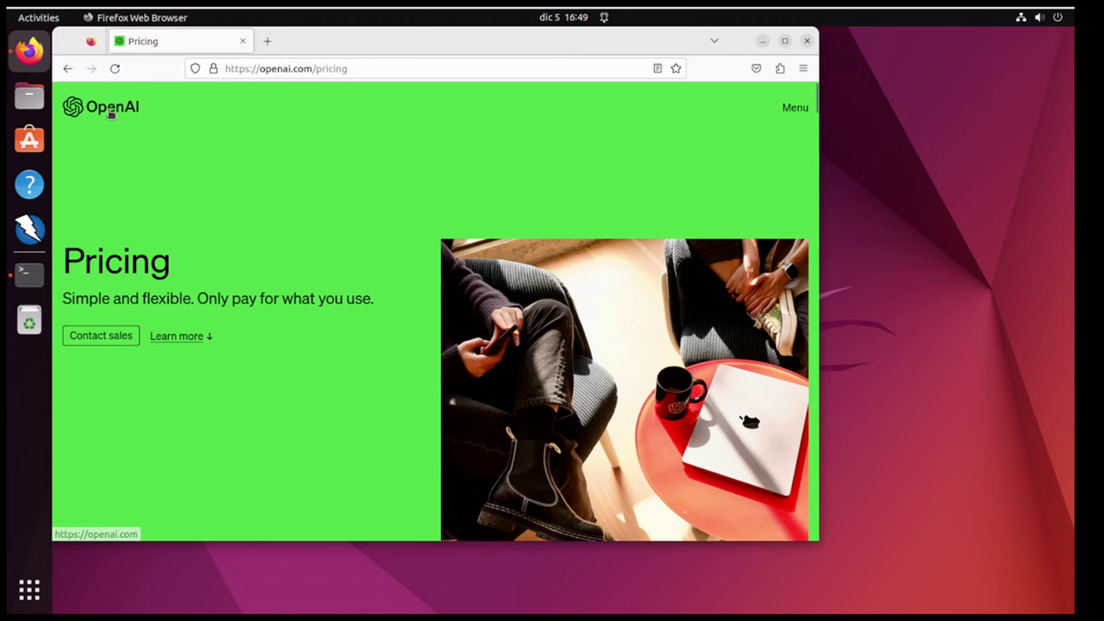
# Step: Highlight the pricing subtitle, including the phrase 'Only pay for what you use'
pyautogui.doubleClick(117, 300)
pyautogui.tripleClick(117, 300)
pyautogui.click(271, 292)
pyautogui.moveTo(371, 299); pyautogui.dragTo(200, 305)
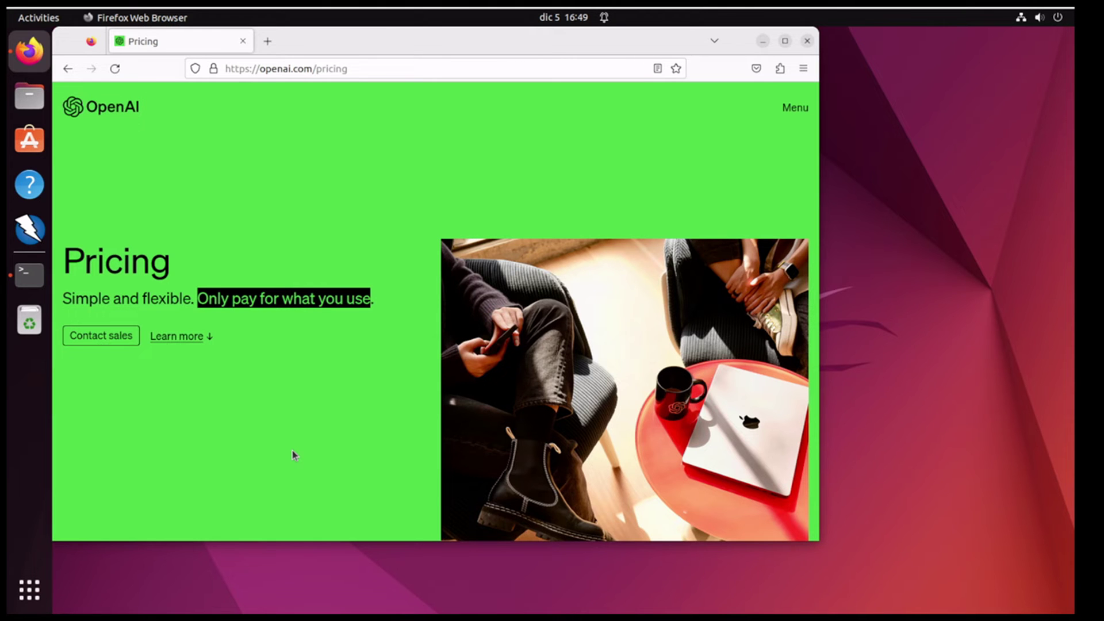
pyautogui.scroll(-7, 292, 450)
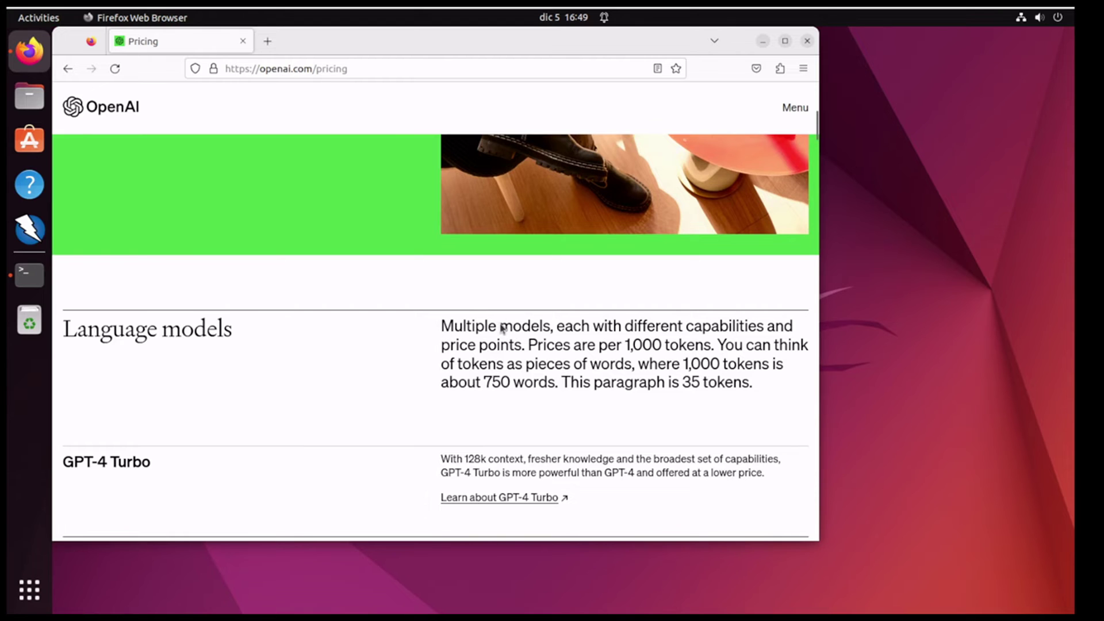
# Step: Highlight the 1,000 tokens, 750 words and 35-token explanation in the Language models paragraph
pyautogui.moveTo(713, 349); pyautogui.dragTo(625, 345)
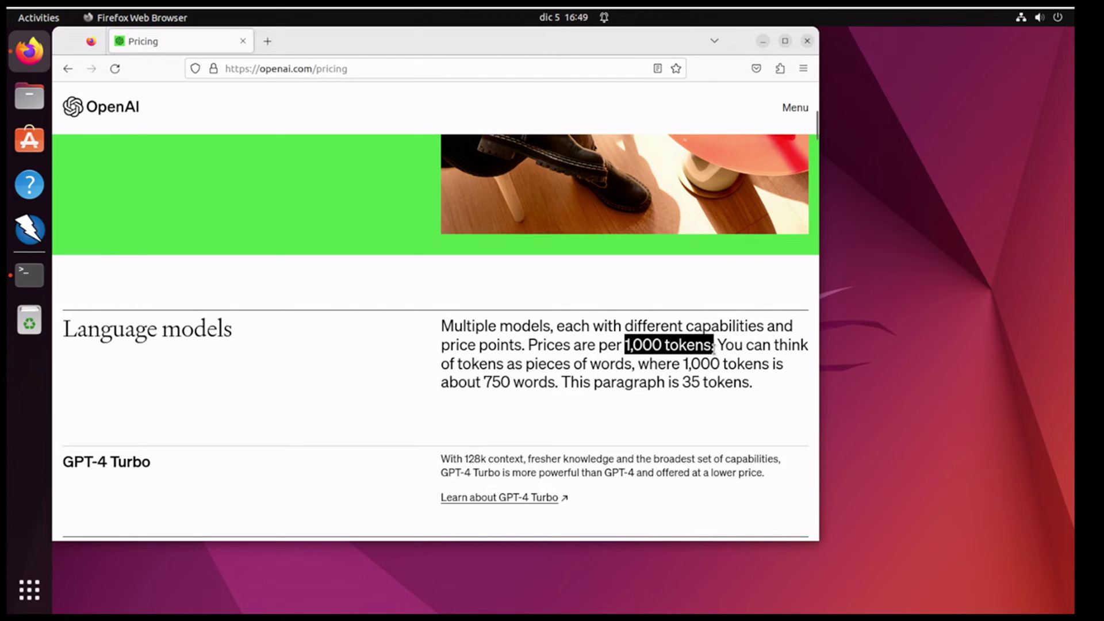
pyautogui.doubleClick(505, 381)
pyautogui.moveTo(750, 384); pyautogui.dragTo(557, 391)
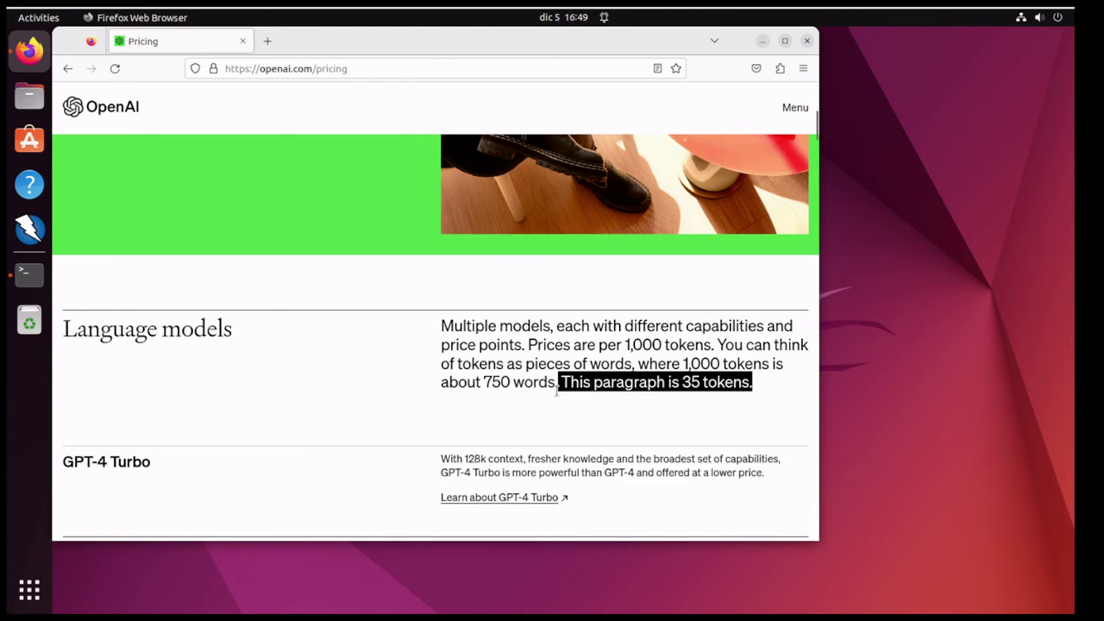
pyautogui.click(496, 338)
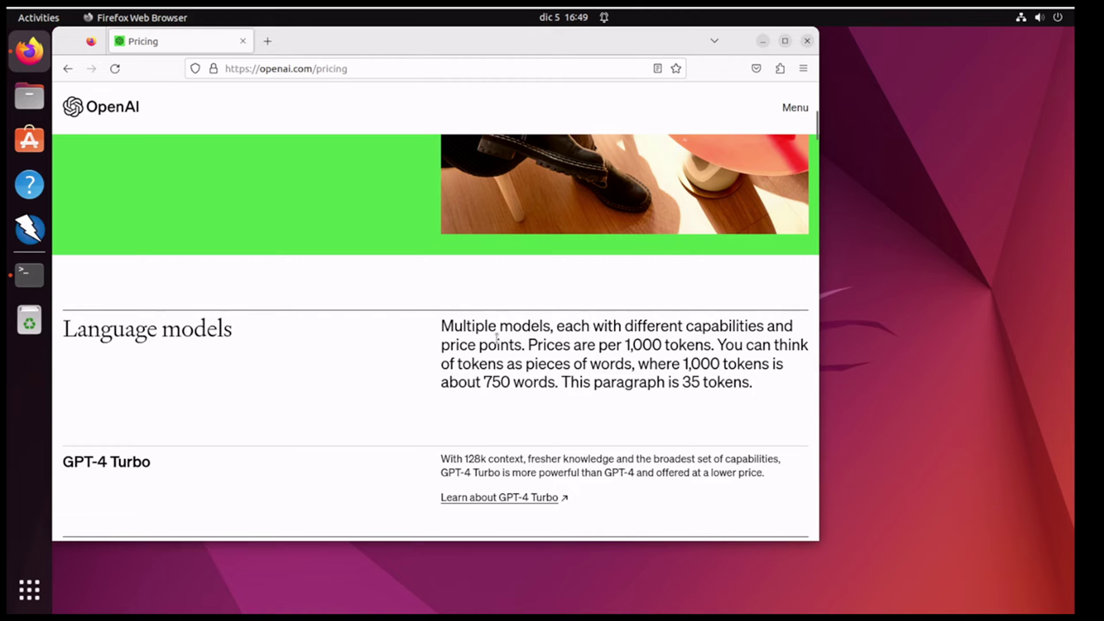
pyautogui.tripleClick(497, 338)
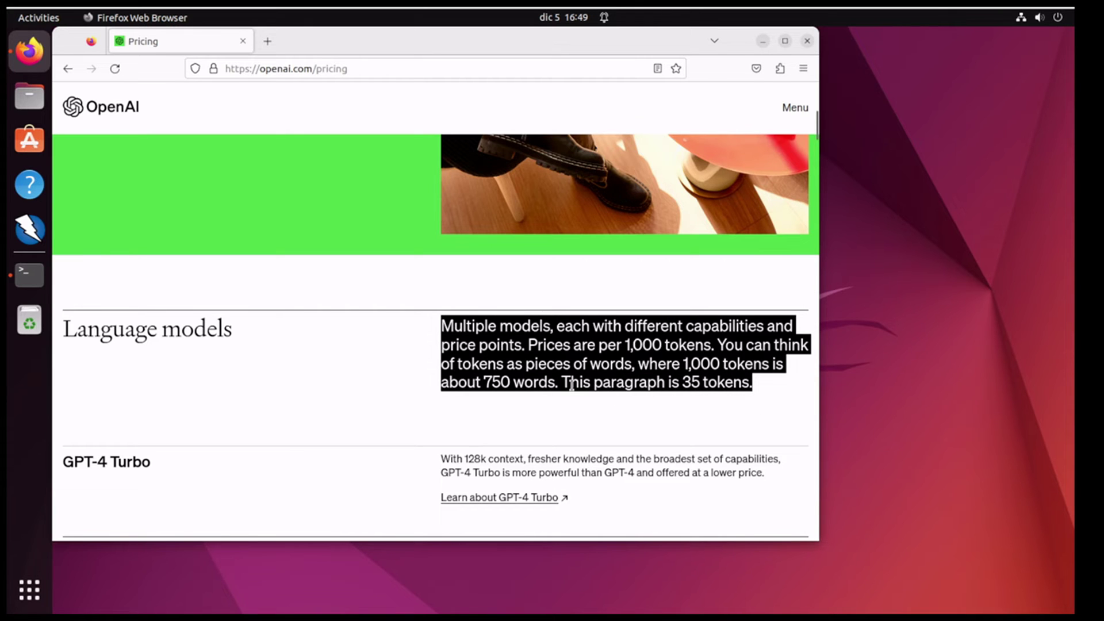
pyautogui.click(442, 327)
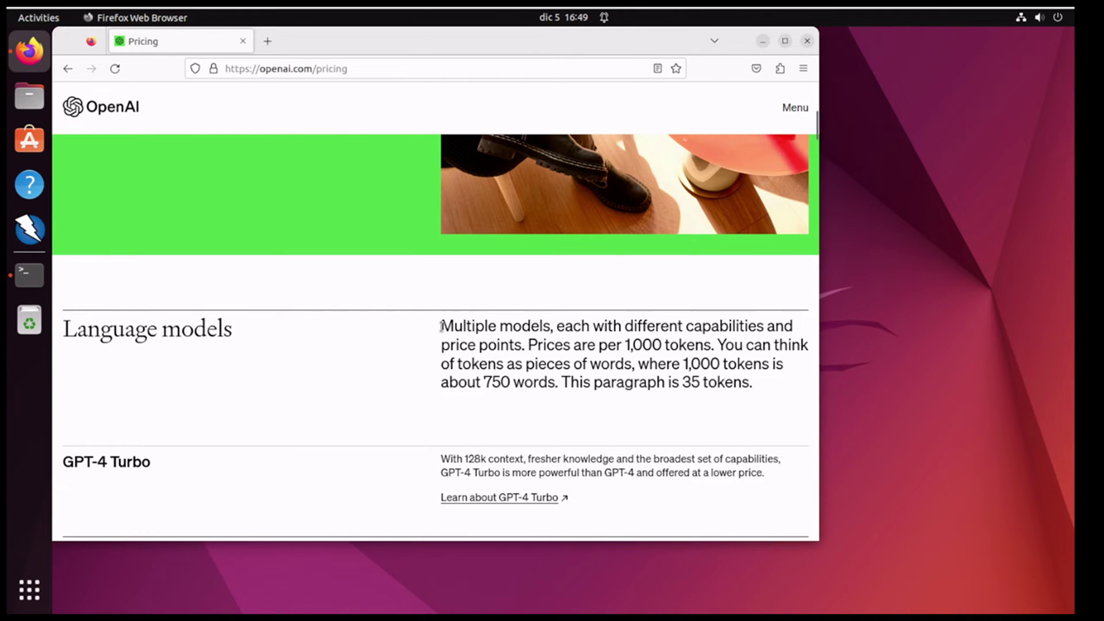
pyautogui.moveTo(440, 326); pyautogui.dragTo(766, 394)
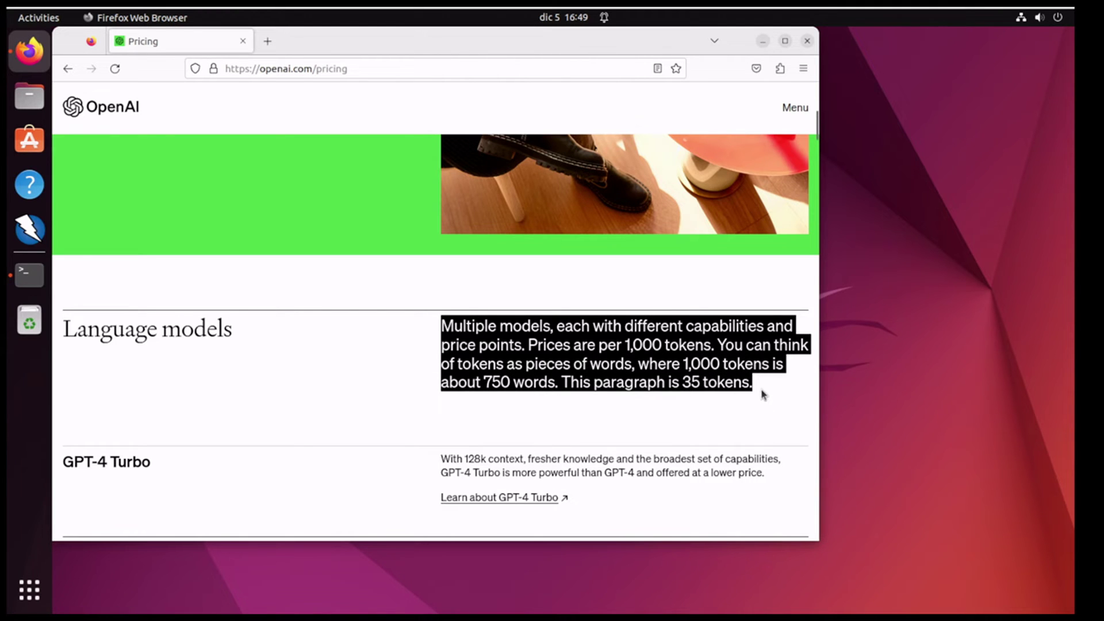
pyautogui.click(556, 344)
pyautogui.scroll(-3, 557, 344)
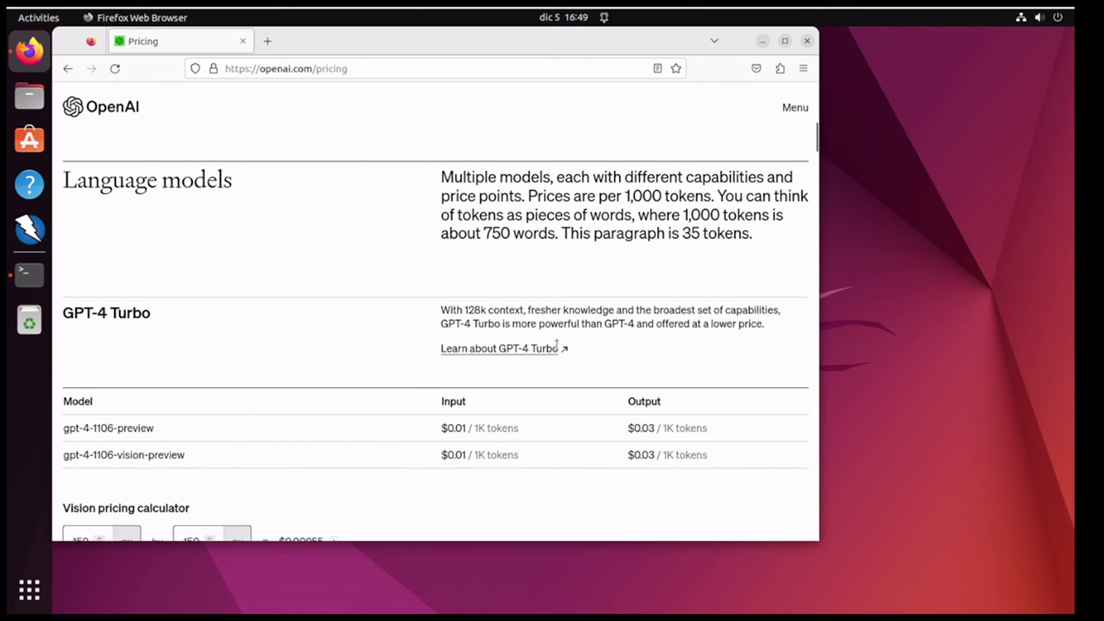
# Step: Highlight the GPT-4 Turbo heading and gpt-4-1106-preview input and output prices per 1K tokens
pyautogui.scroll(-3, 331, 193)
pyautogui.scroll(5, 296, 237)
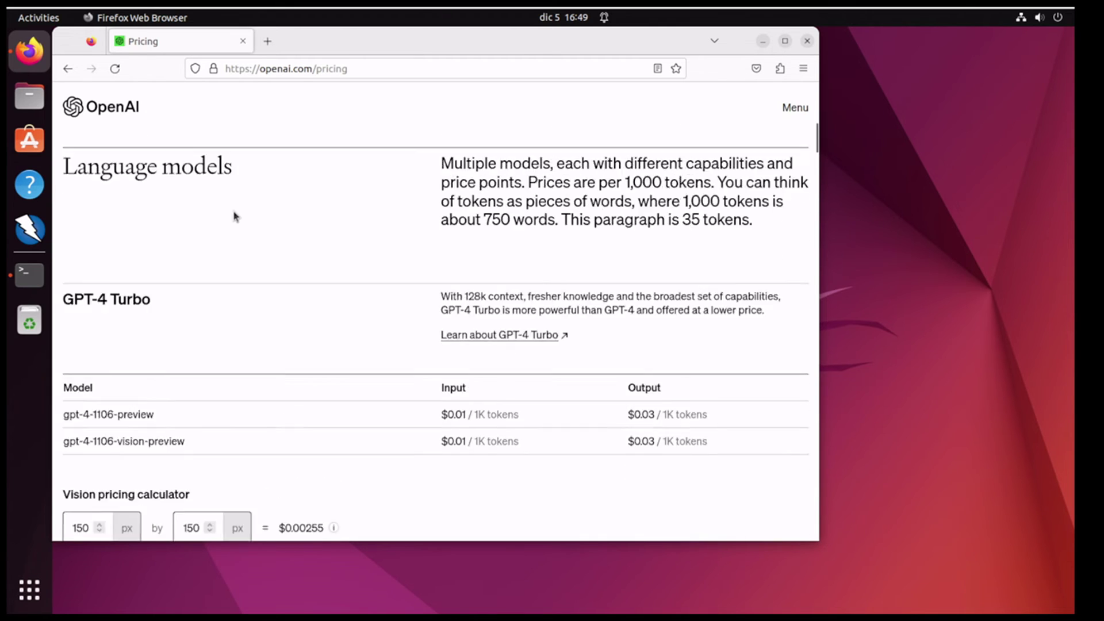
pyautogui.scroll(-3, 220, 250)
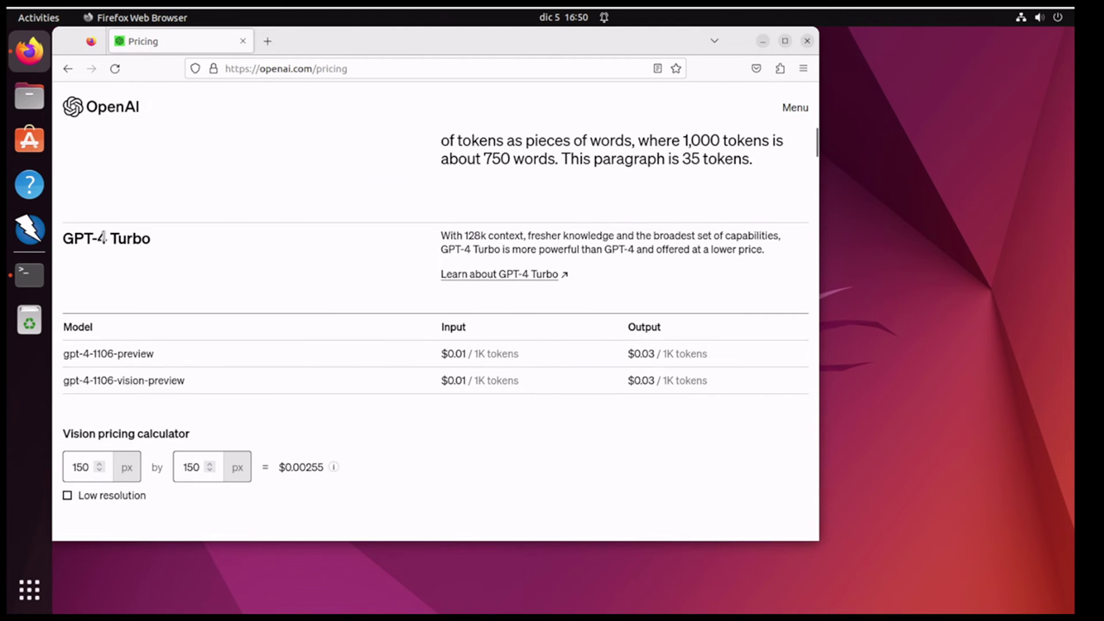
pyautogui.moveTo(151, 241); pyautogui.dragTo(62, 242)
pyautogui.click(93, 242)
pyautogui.moveTo(456, 352); pyautogui.dragTo(460, 353)
pyautogui.click(463, 355)
pyautogui.moveTo(472, 353); pyautogui.dragTo(522, 359)
pyautogui.click(651, 353)
pyautogui.moveTo(651, 353); pyautogui.dragTo(655, 353)
pyautogui.doubleClick(670, 353)
# Step: Scroll to the GPT-4 section and highlight its headings
pyautogui.scroll(3, 646, 249)
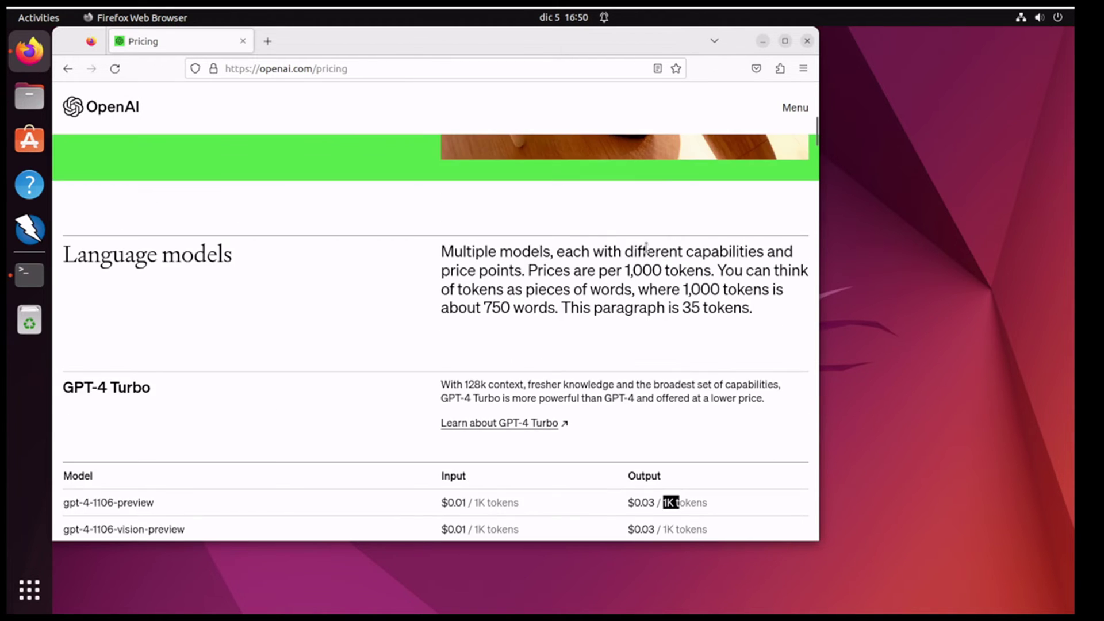
pyautogui.scroll(-2, 646, 249)
pyautogui.scroll(-5, 582, 357)
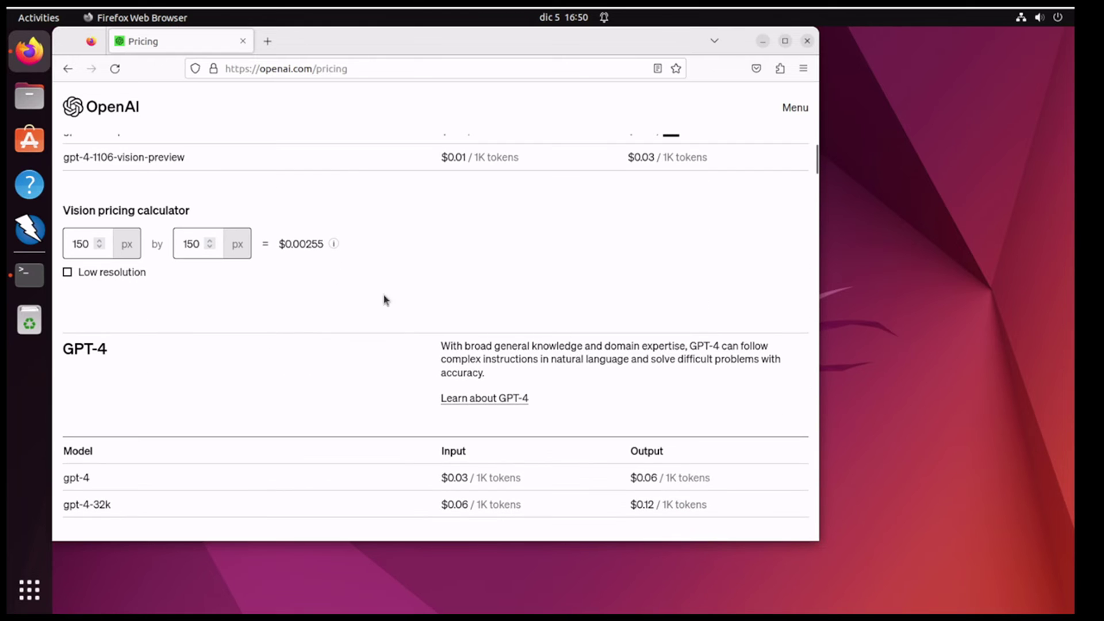
pyautogui.scroll(-1, 167, 351)
pyautogui.moveTo(112, 279); pyautogui.dragTo(73, 275)
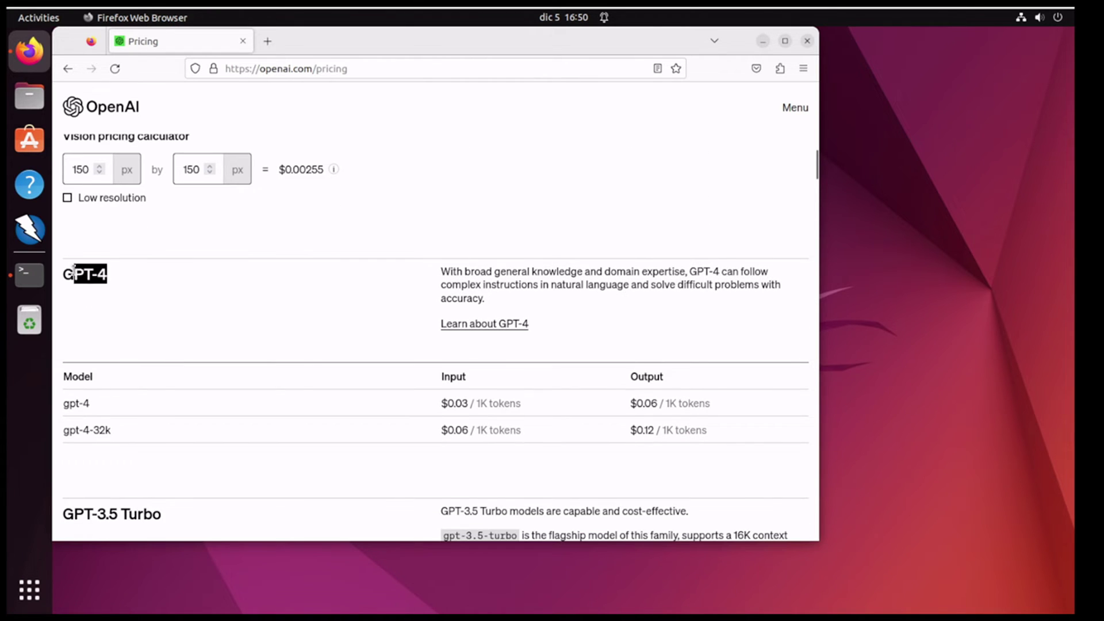
pyautogui.scroll(1, 307, 338)
pyautogui.scroll(3, 307, 338)
pyautogui.scroll(-5, 375, 395)
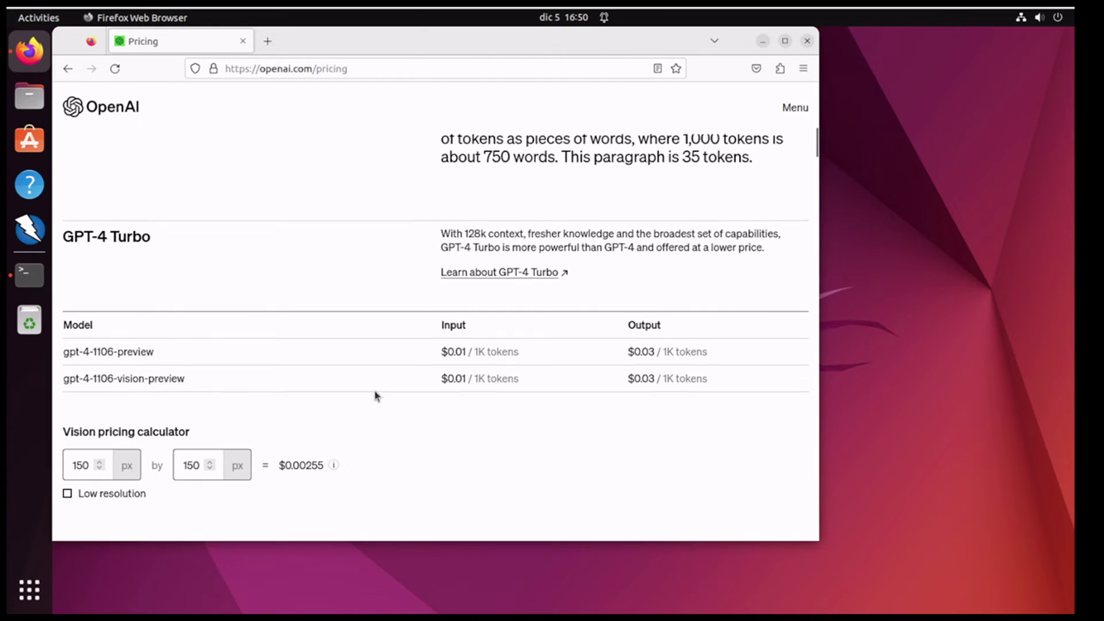
pyautogui.moveTo(143, 439); pyautogui.dragTo(65, 440)
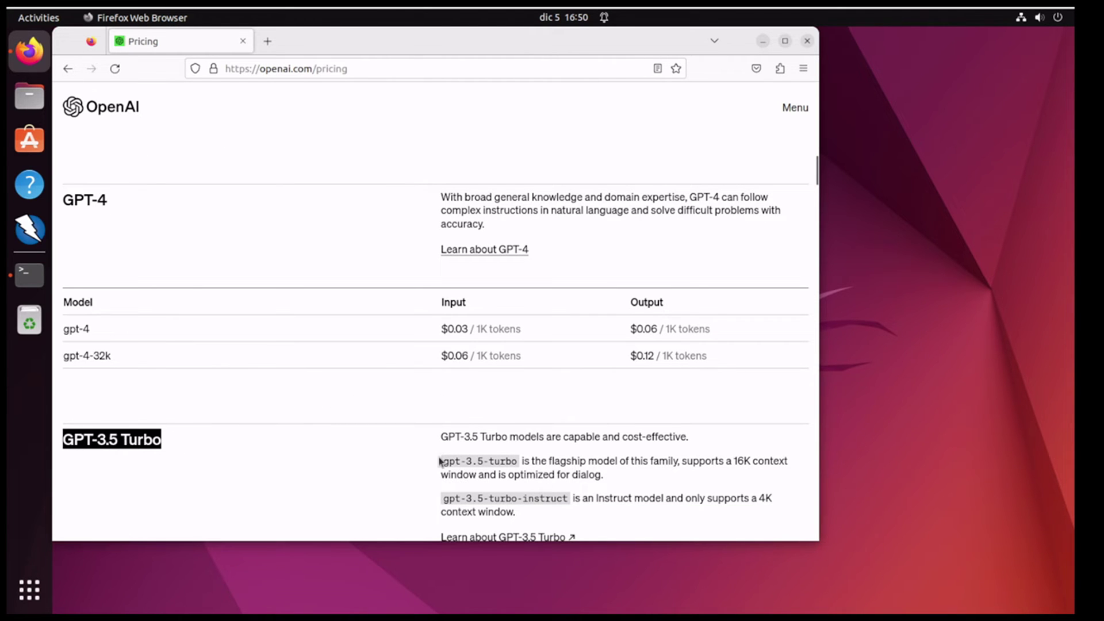
# Step: Highlight the GPT-3.5 Turbo heading and the gpt-3.5-turbo-1106 input price
pyautogui.scroll(-2, 440, 462)
pyautogui.moveTo(471, 469); pyautogui.dragTo(477, 471)
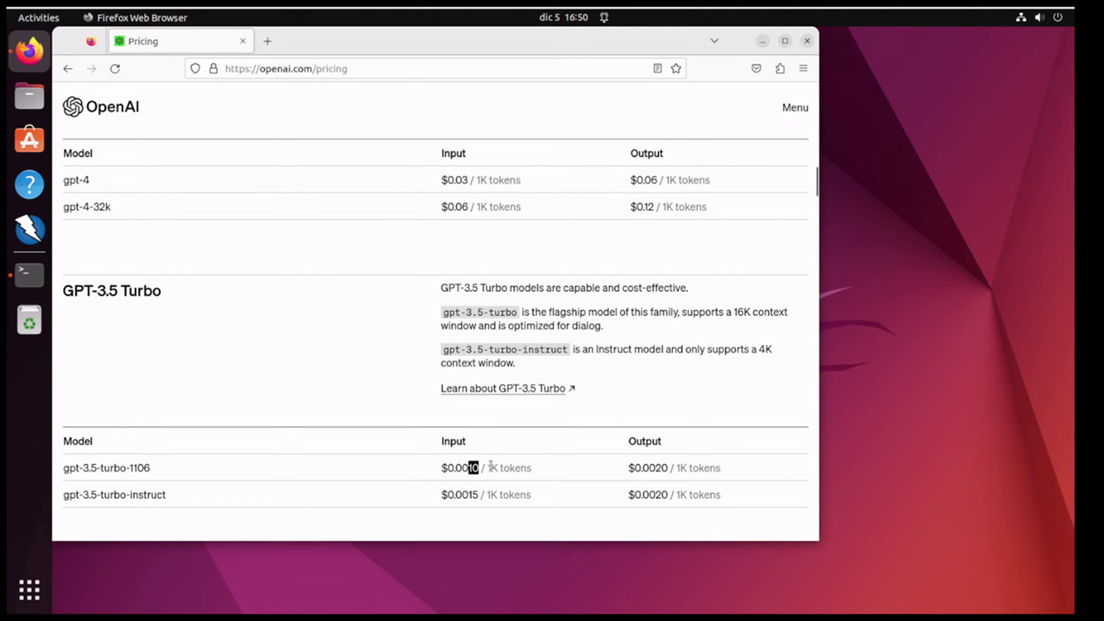
pyautogui.click(155, 295)
pyautogui.moveTo(155, 295); pyautogui.dragTo(61, 291)
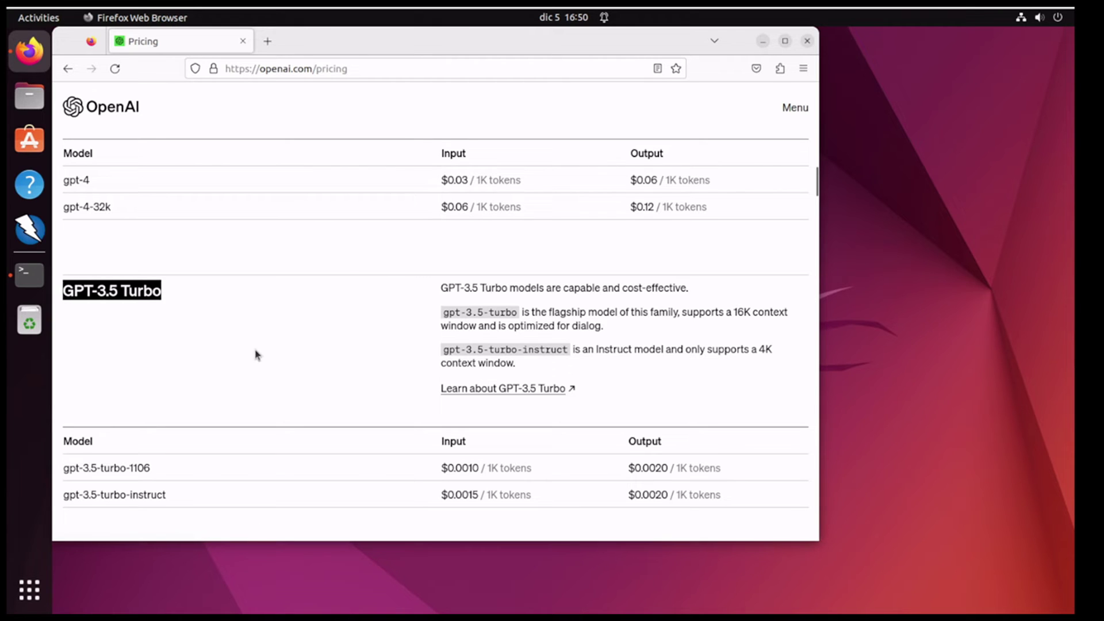
pyautogui.moveTo(485, 467); pyautogui.dragTo(476, 468)
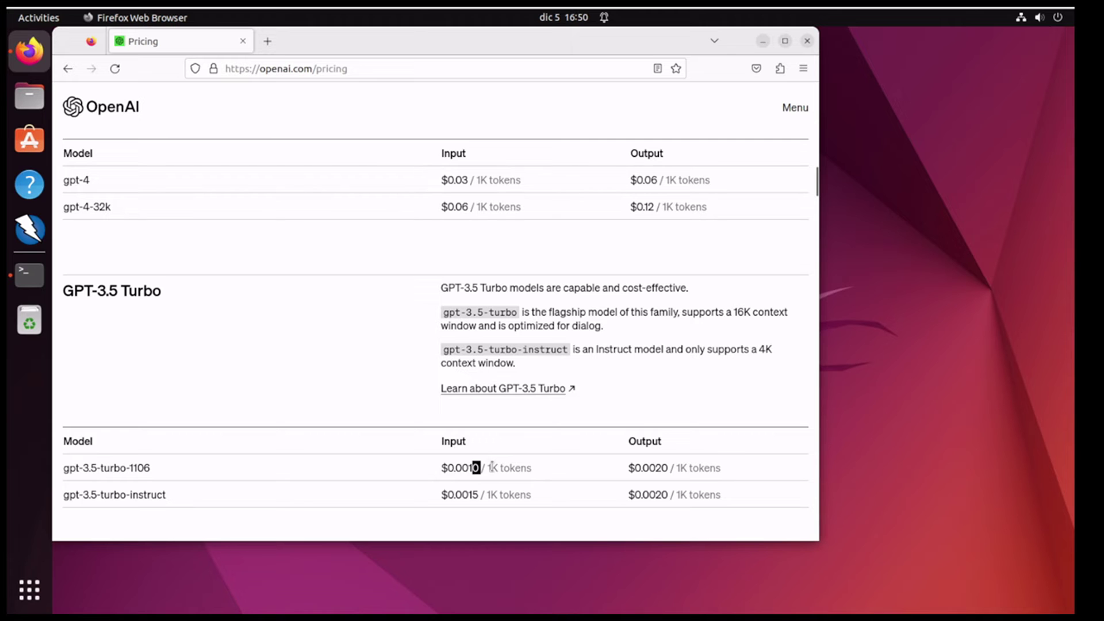
pyautogui.scroll(-5, 518, 466)
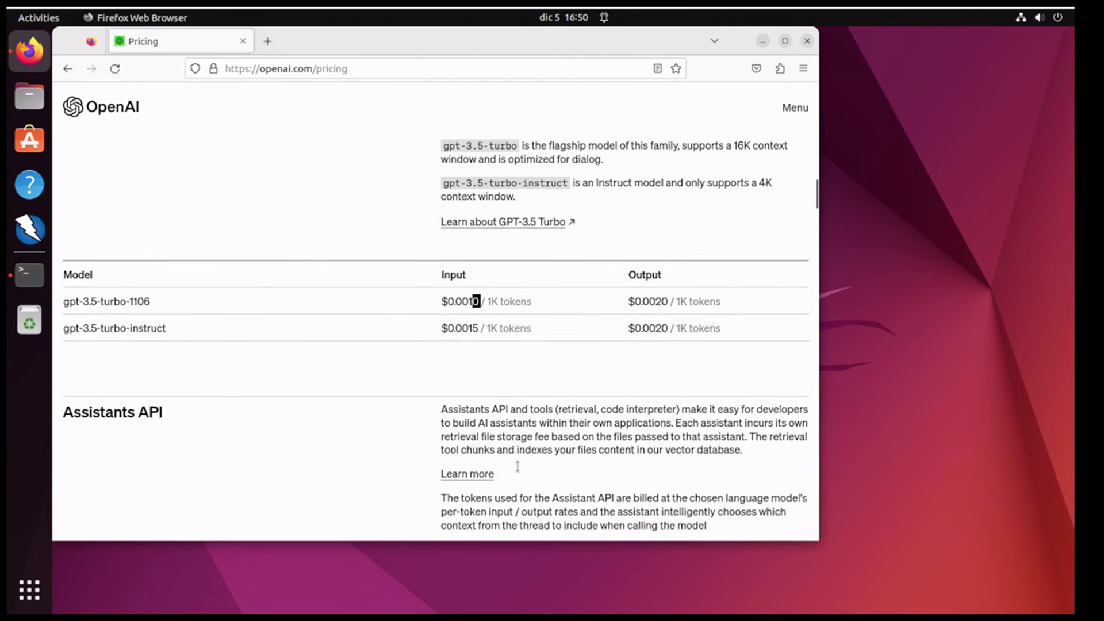
# Step: Highlight the Assistants API heading
pyautogui.scroll(-2, 353, 392)
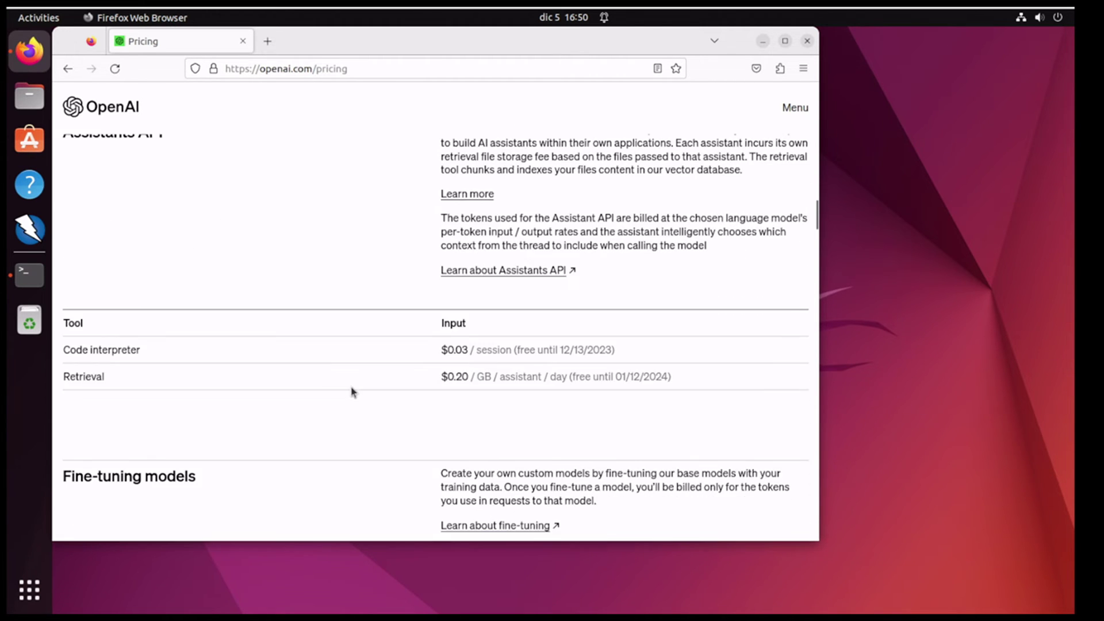
pyautogui.scroll(1, 239, 266)
pyautogui.tripleClick(125, 208)
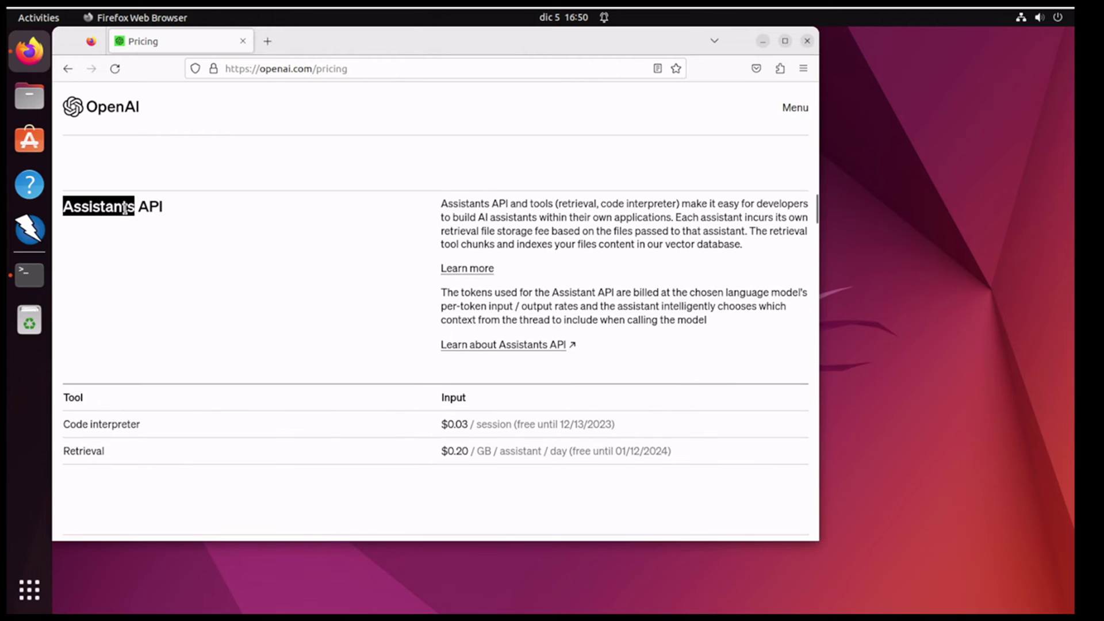
# Step: Mark gpt-3.5-turbo and davinci-002 in the fine-tuning table and reach the Image models table
pyautogui.scroll(-3, 257, 339)
pyautogui.scroll(-1, 210, 345)
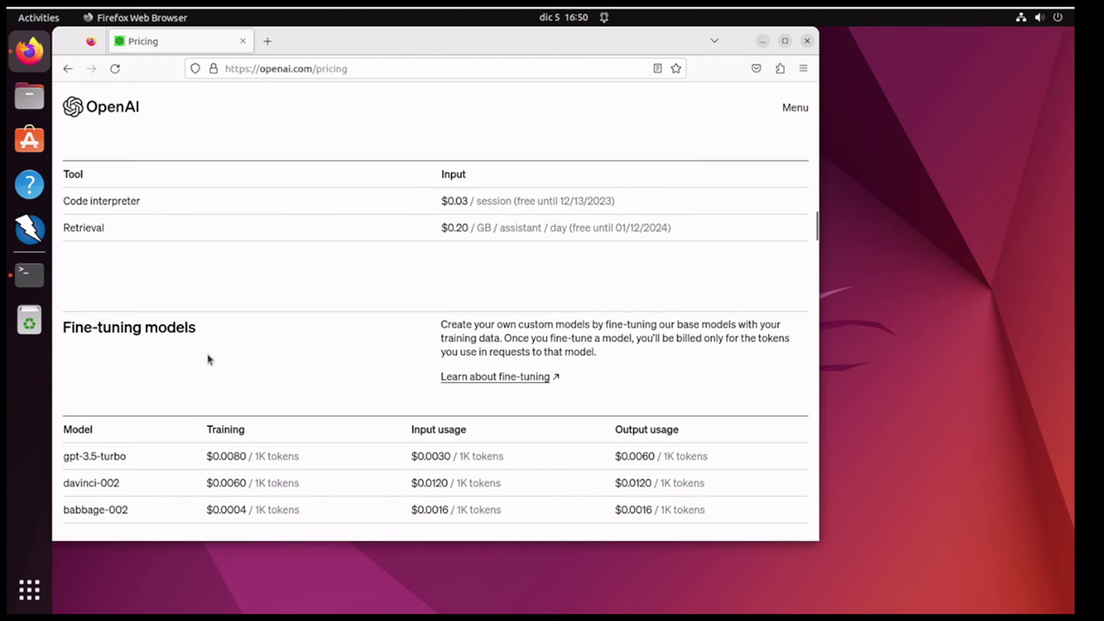
pyautogui.scroll(-1, 122, 463)
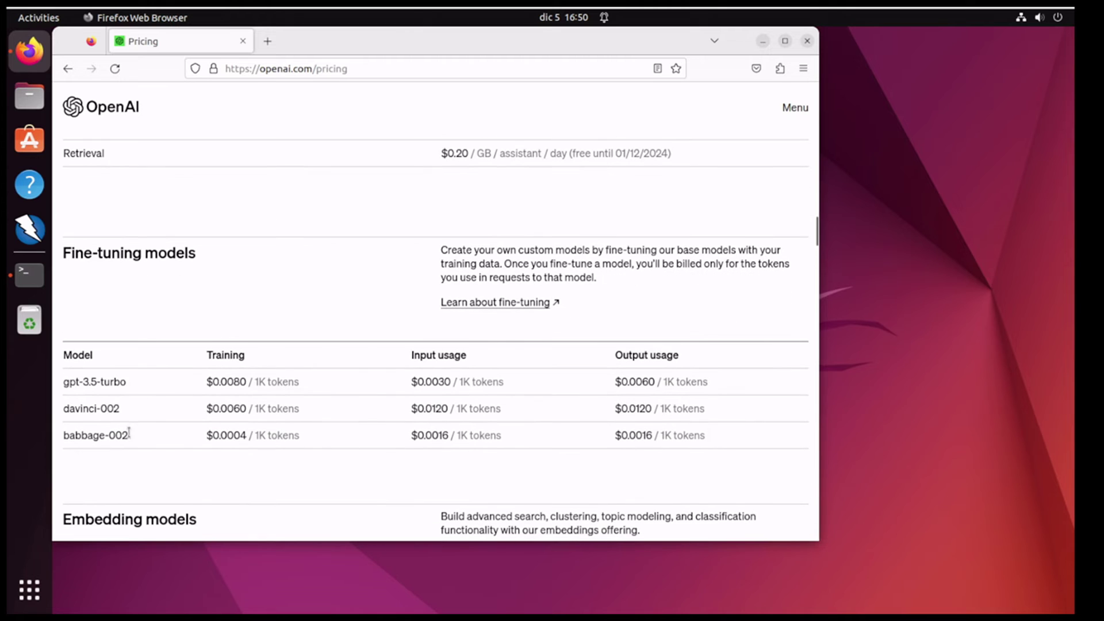
pyautogui.tripleClick(124, 381)
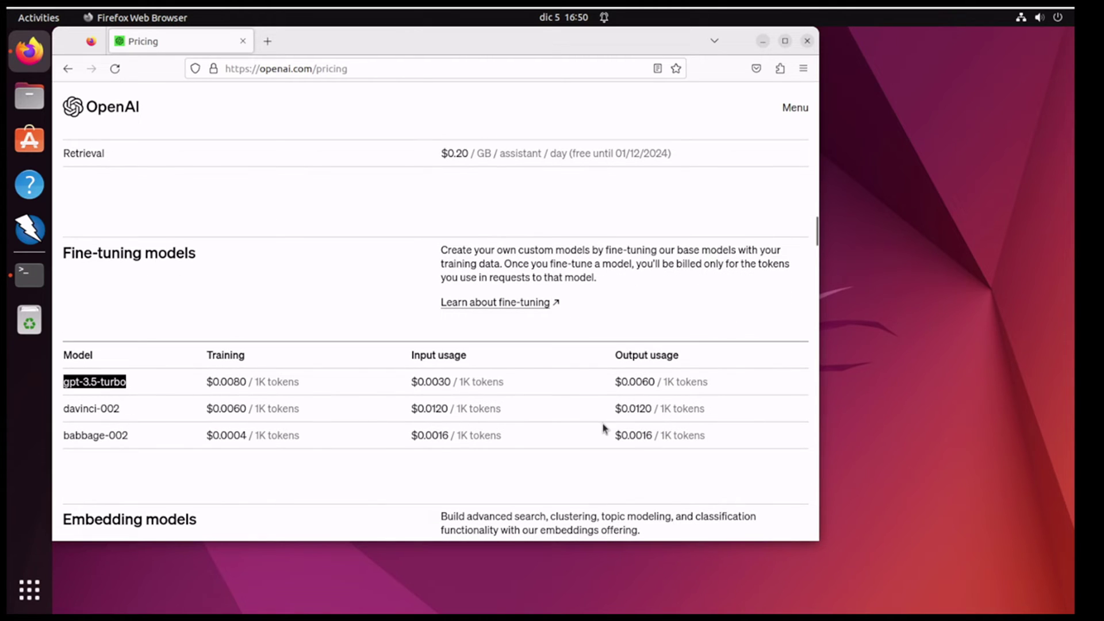
pyautogui.tripleClick(131, 412)
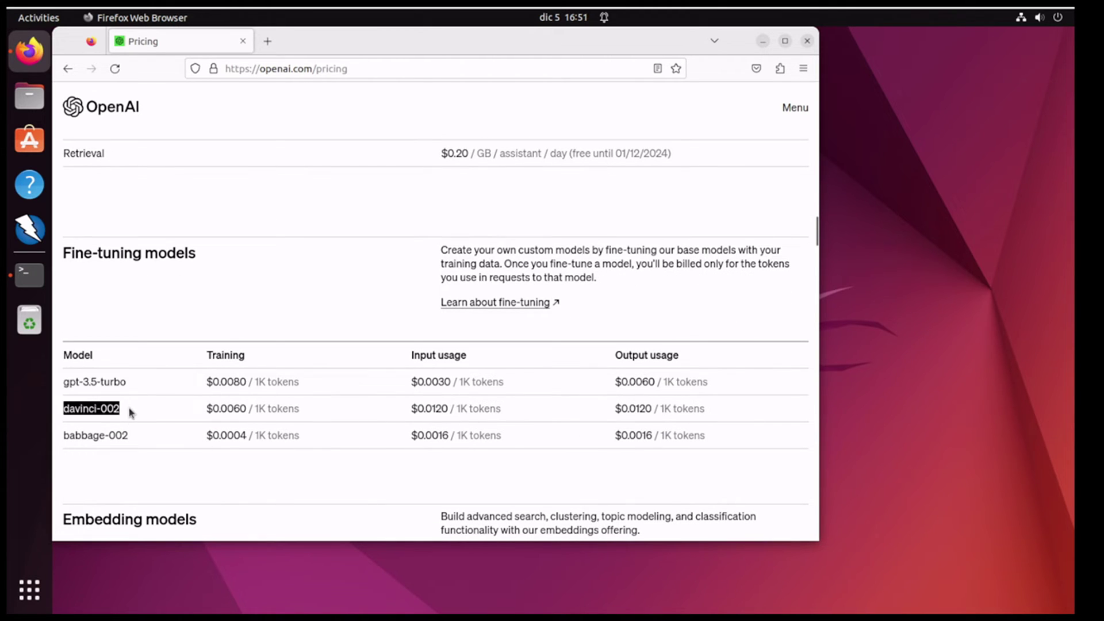
pyautogui.click(424, 409)
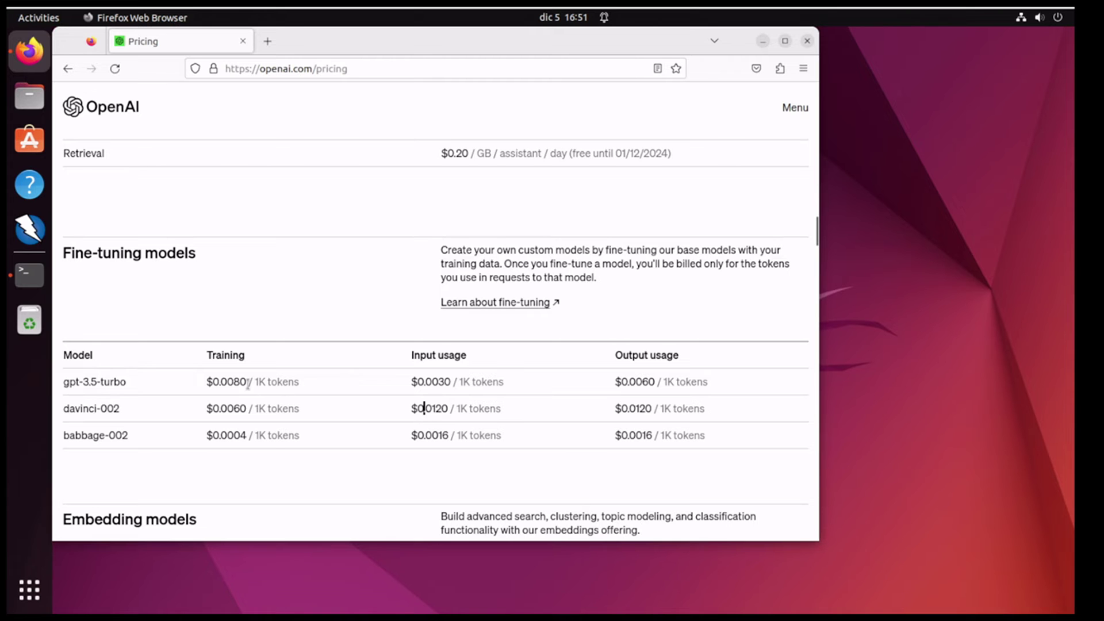
pyautogui.scroll(-4, 274, 451)
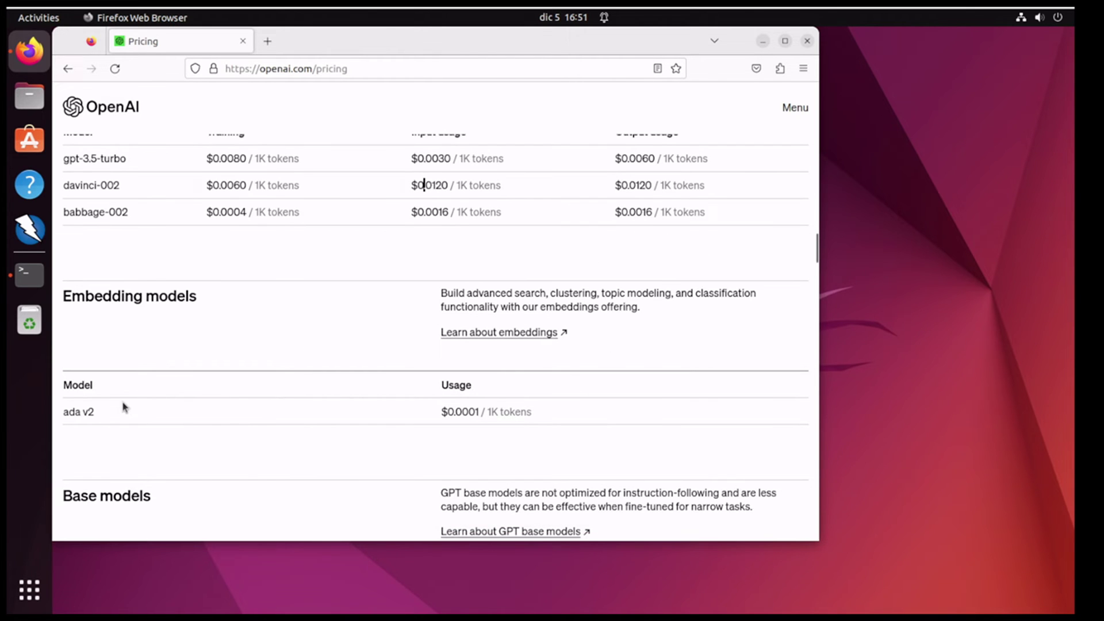
pyautogui.scroll(-4, 138, 397)
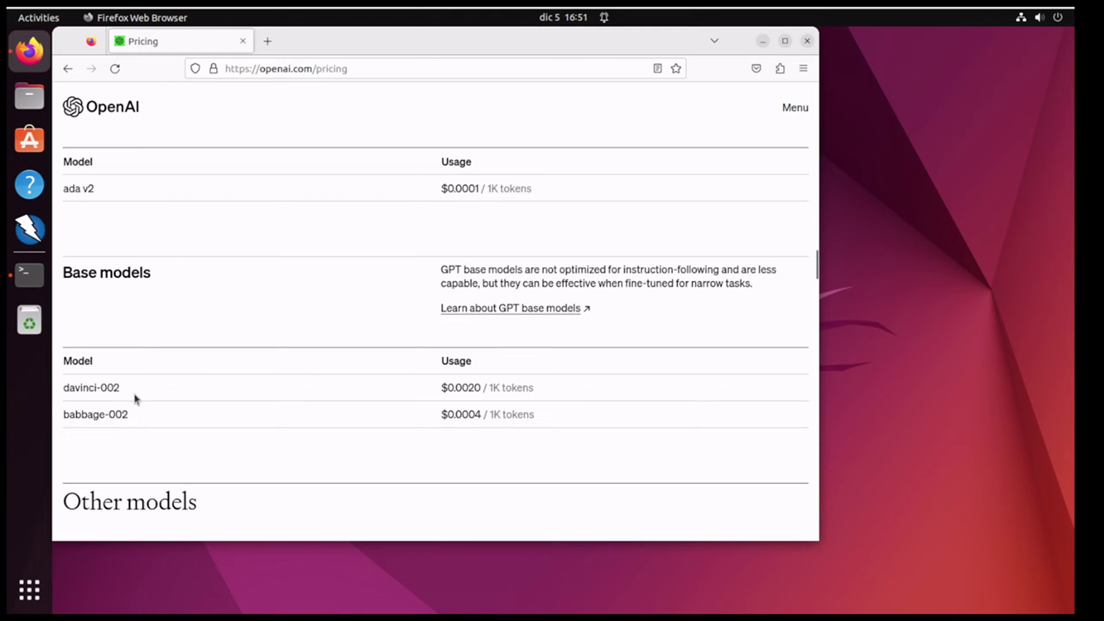
pyautogui.scroll(-5, 200, 439)
# Step: Mark DALL·E 3 with its $0.080 and $0.120 HD prices, and DALL·E 2 at $0.016
pyautogui.scroll(-1, 123, 399)
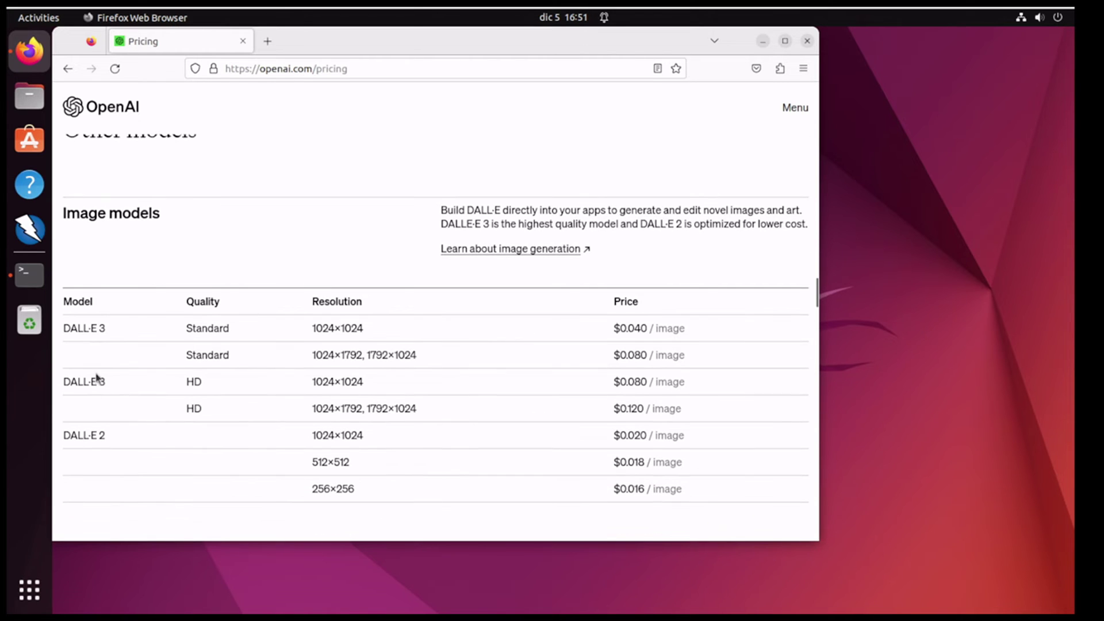
pyautogui.moveTo(107, 329); pyautogui.dragTo(64, 329)
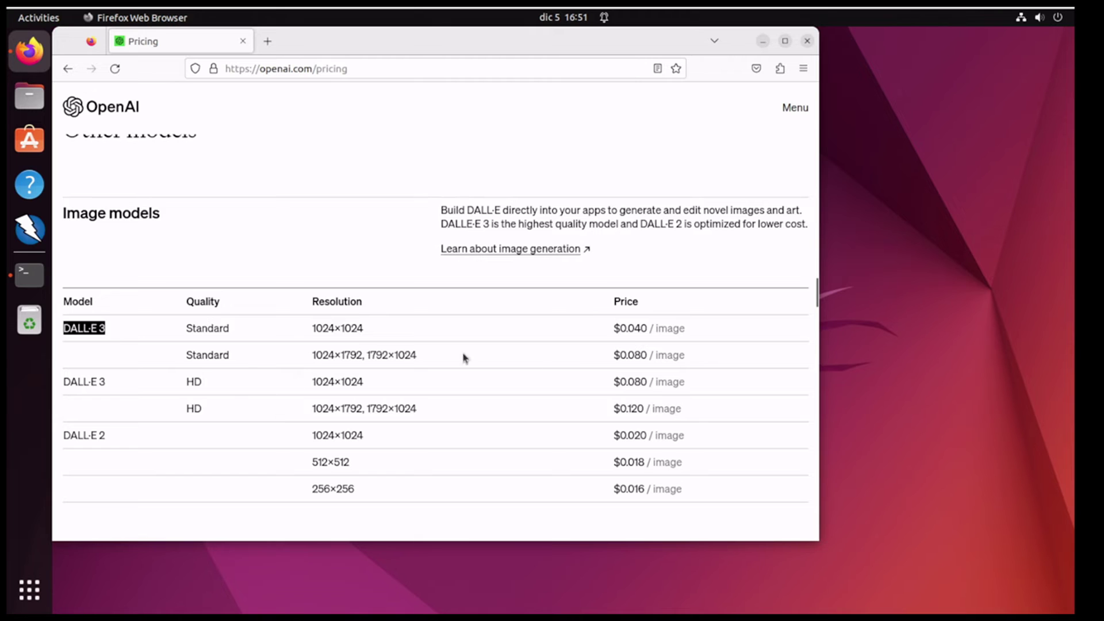
pyautogui.click(638, 355)
pyautogui.moveTo(635, 356); pyautogui.dragTo(641, 356)
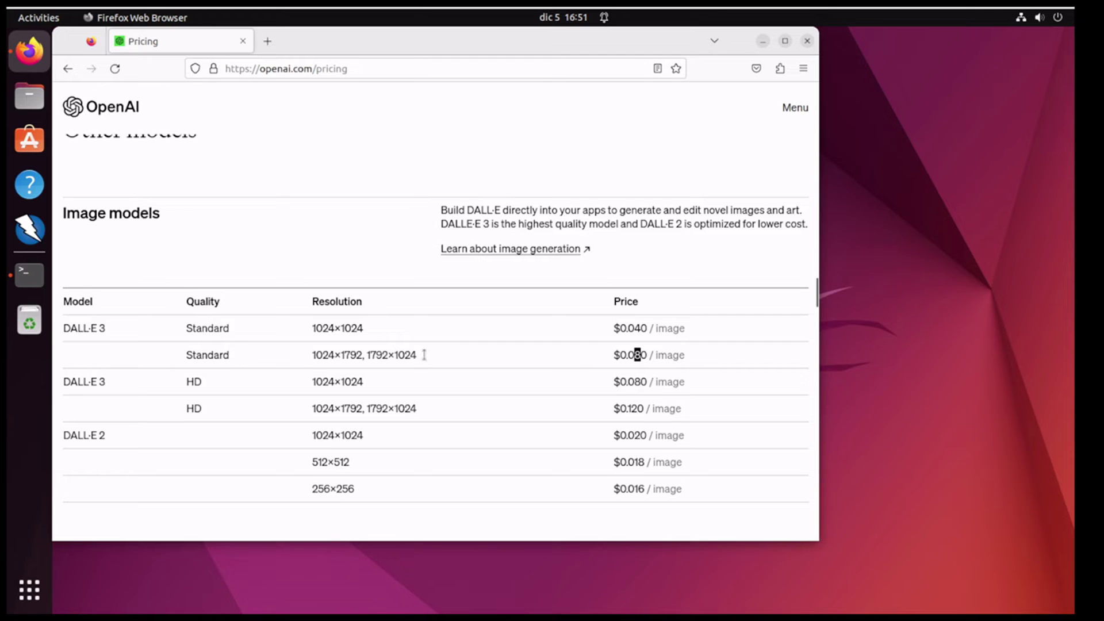
pyautogui.moveTo(629, 407); pyautogui.dragTo(644, 408)
pyautogui.moveTo(184, 409); pyautogui.dragTo(205, 406)
pyautogui.moveTo(114, 431); pyautogui.dragTo(46, 437)
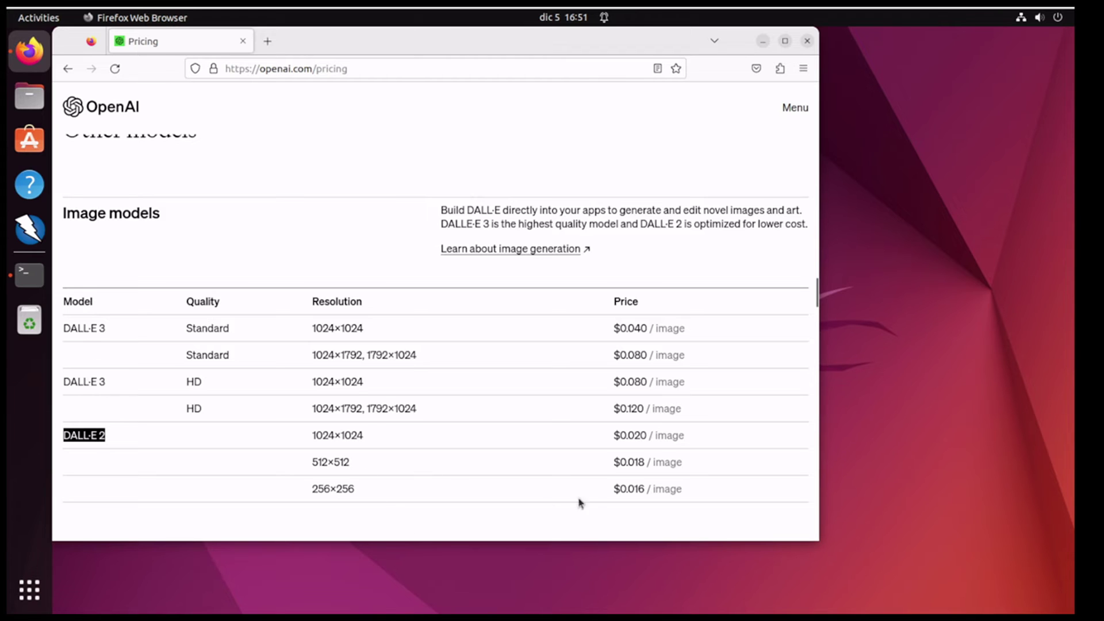
pyautogui.moveTo(634, 489); pyautogui.dragTo(642, 493)
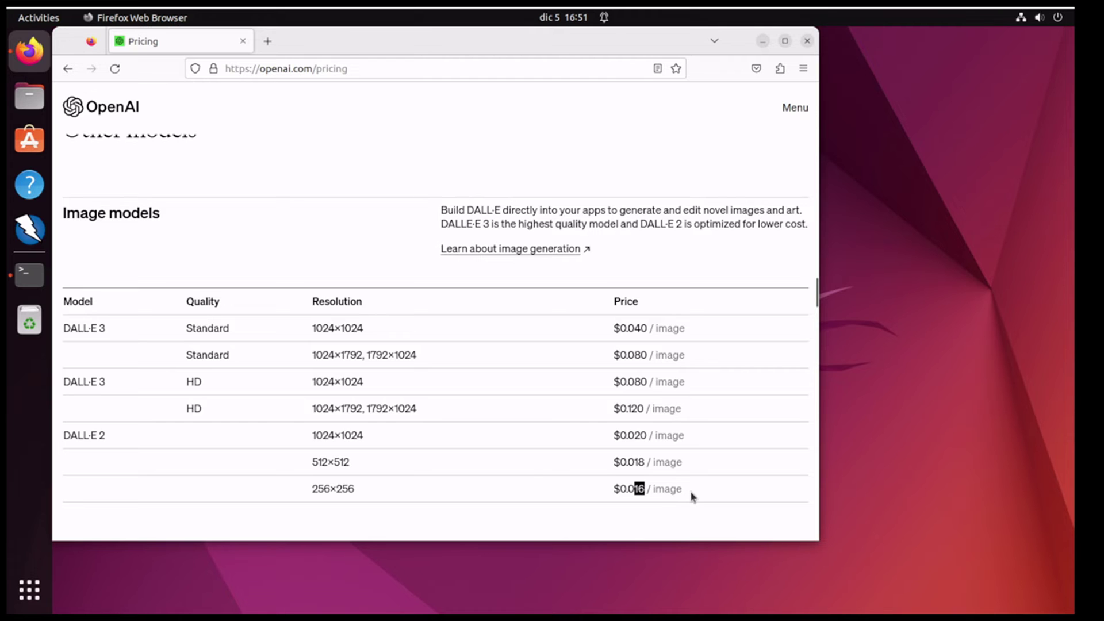
pyautogui.scroll(-4, 534, 483)
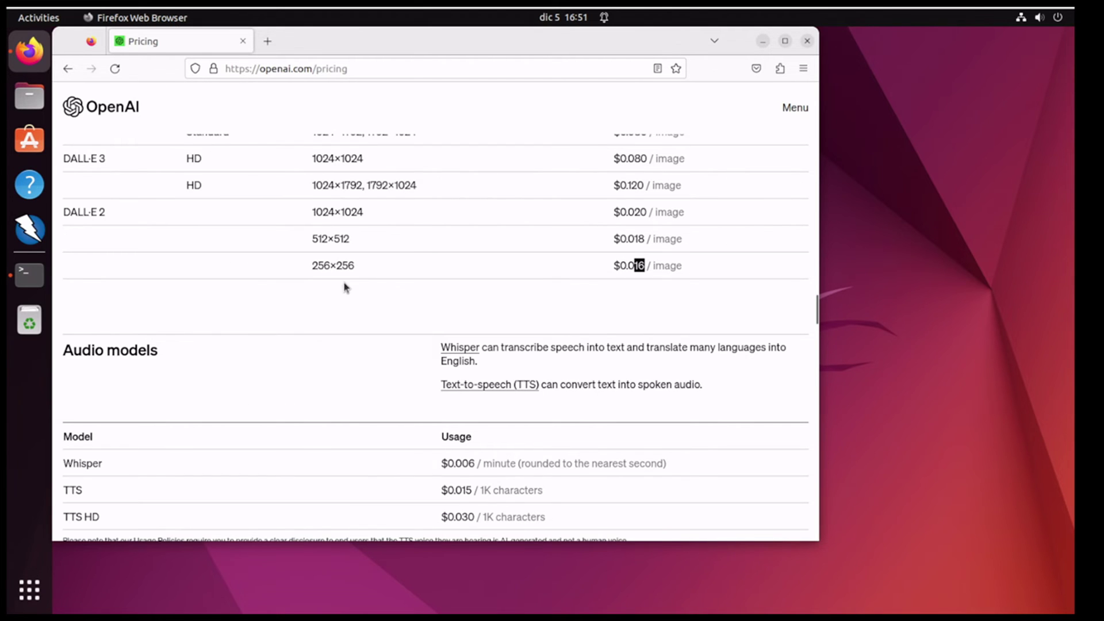
# Step: Mark the 256×256 resolution and its $0.016 price, then scroll down to Older models
pyautogui.moveTo(315, 262); pyautogui.dragTo(354, 266)
pyautogui.moveTo(633, 265); pyautogui.dragTo(647, 266)
pyautogui.scroll(-3, 284, 420)
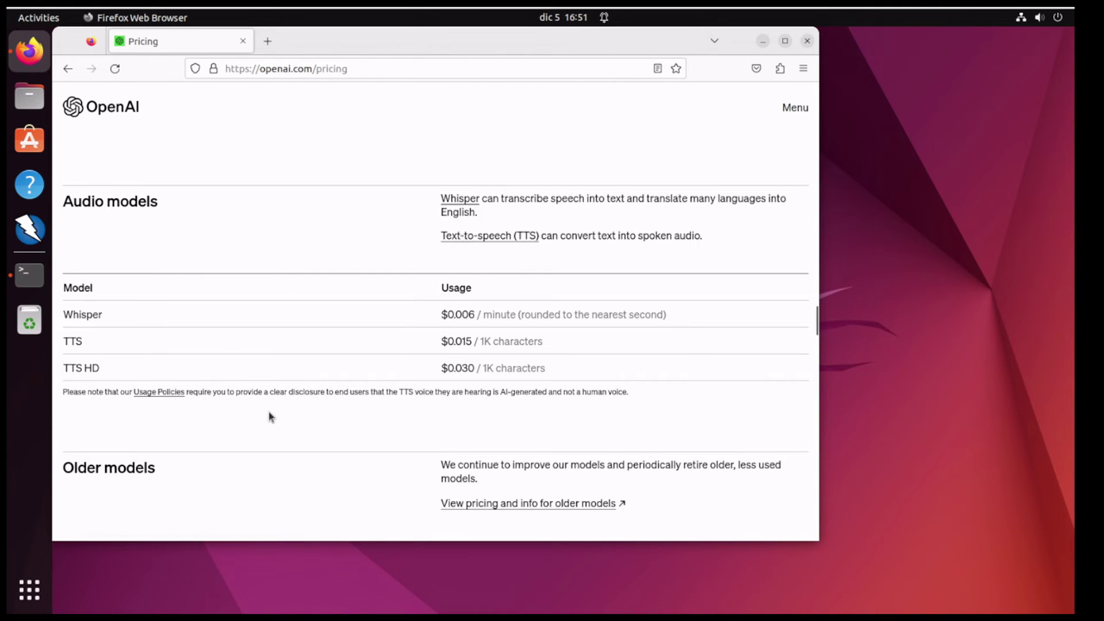
pyautogui.scroll(-10, 271, 417)
# Step: Search 'libre chat github' in a new tab and open the danny-avila/LibreChat repository
pyautogui.scroll(15, 316, 187)
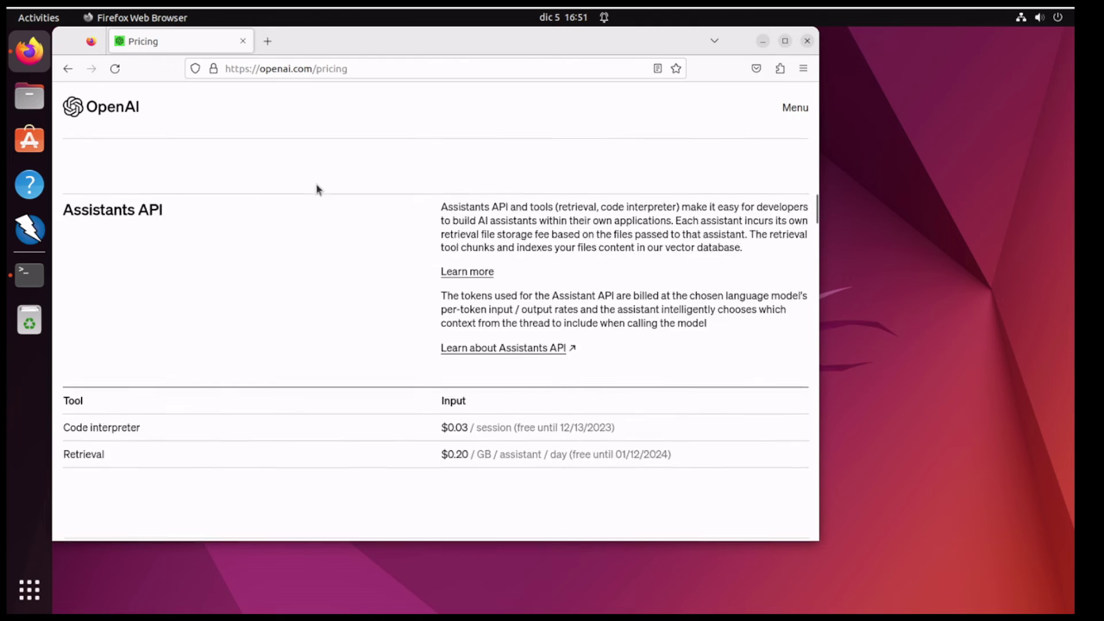
pyautogui.click(268, 41)
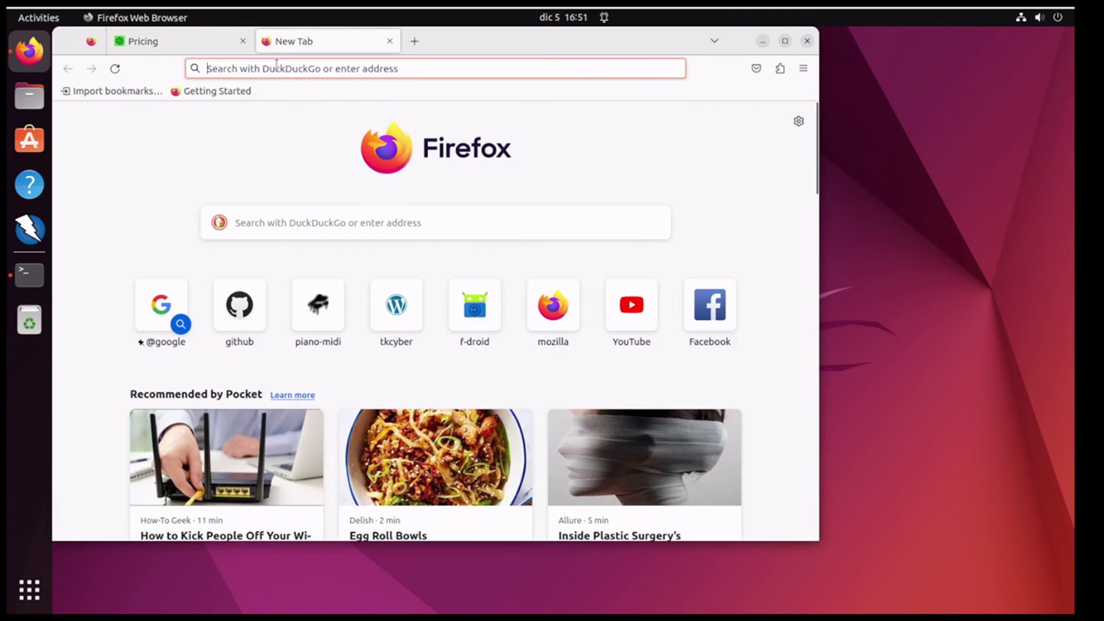
pyautogui.write('lib')
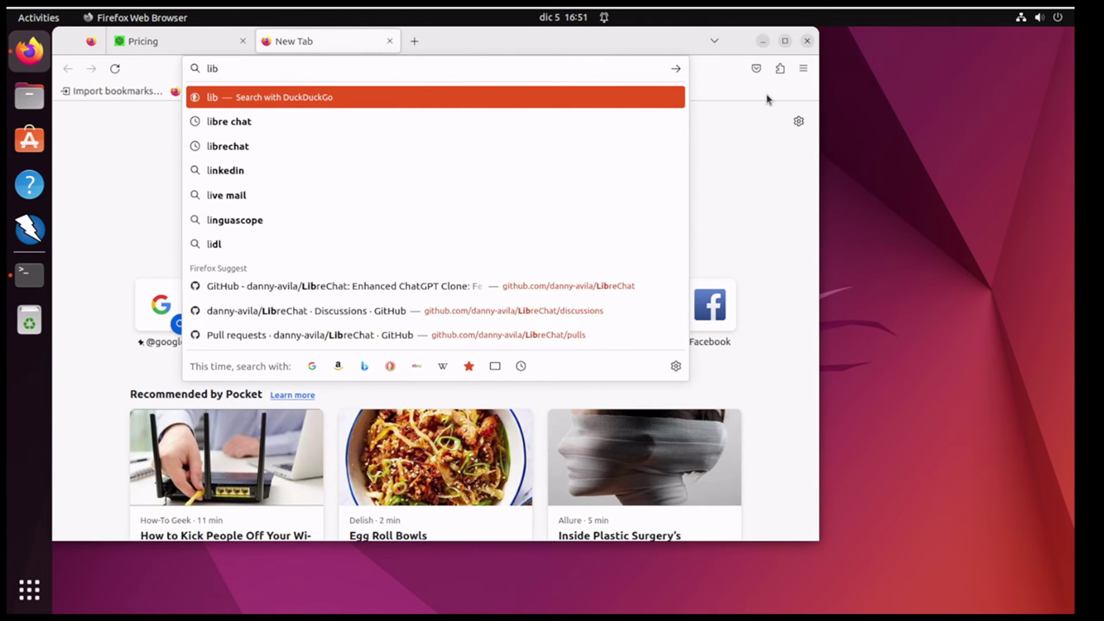
pyautogui.write('re chat')
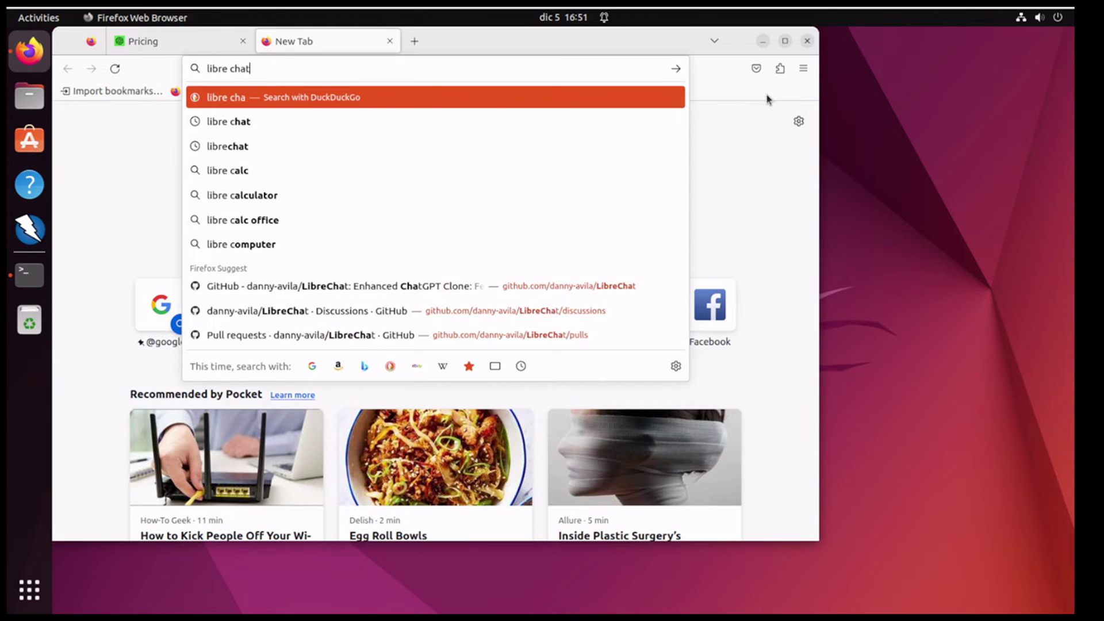
pyautogui.press('Return')
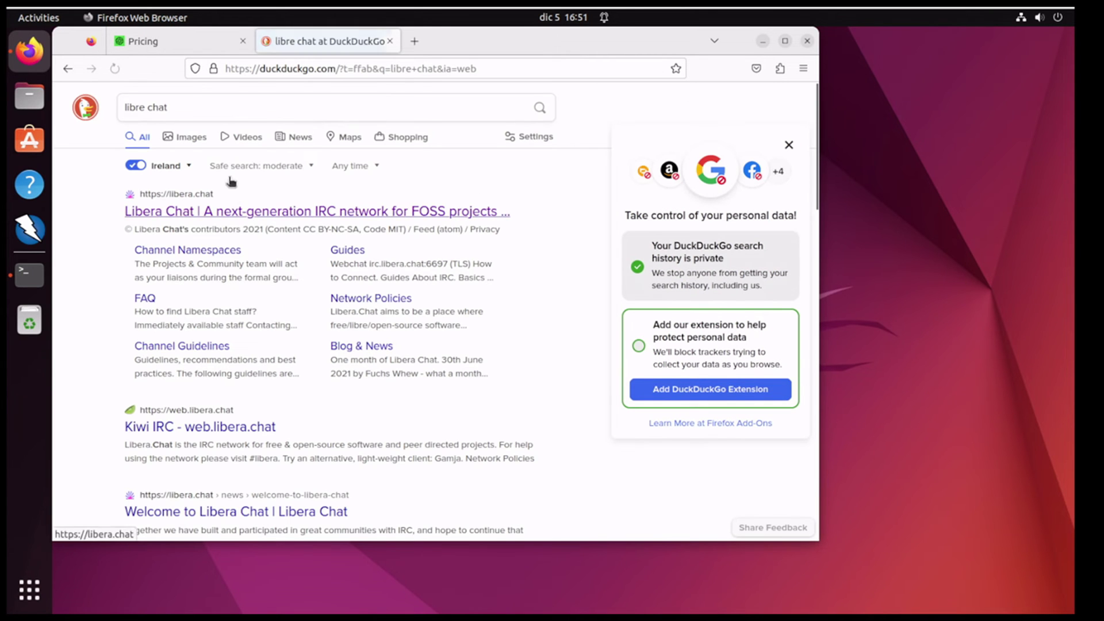
pyautogui.click(228, 104)
pyautogui.write('github')
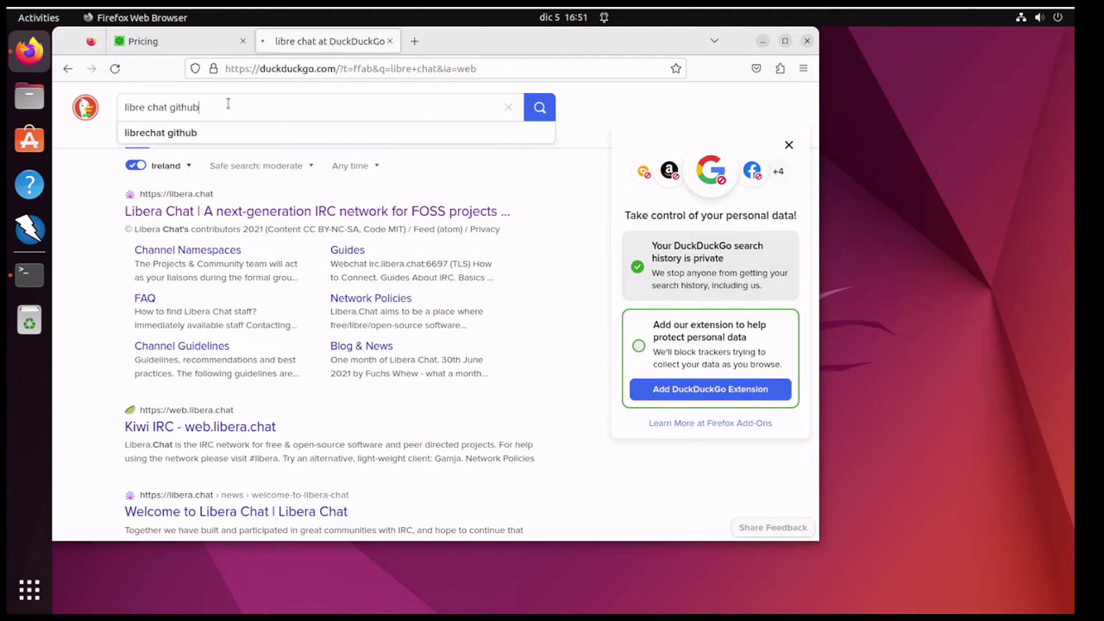
pyautogui.press('Return')
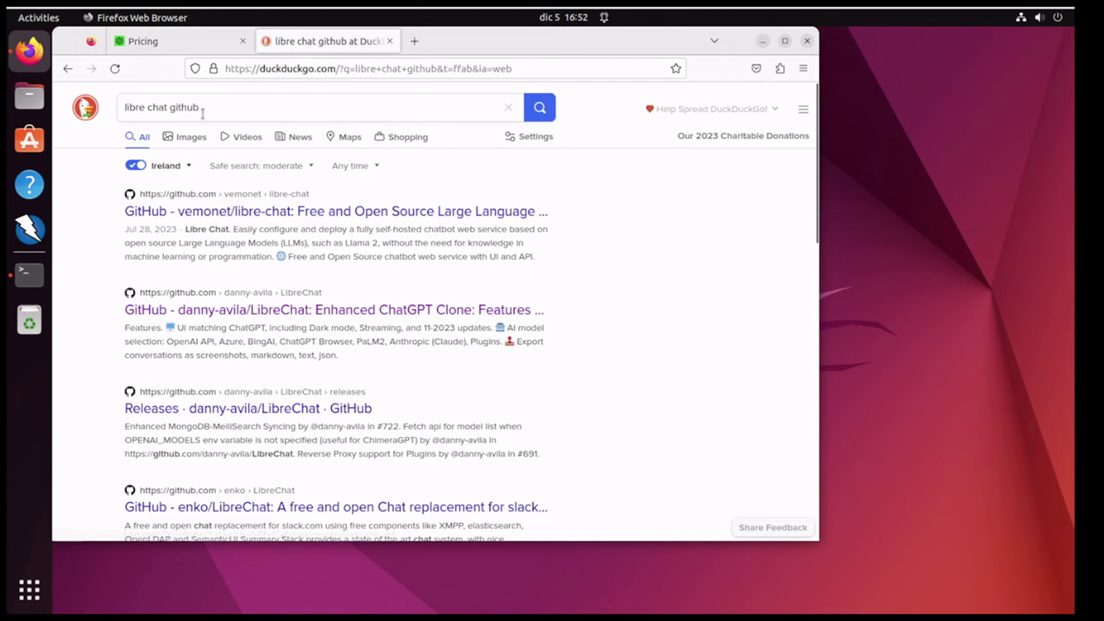
pyautogui.click(278, 310)
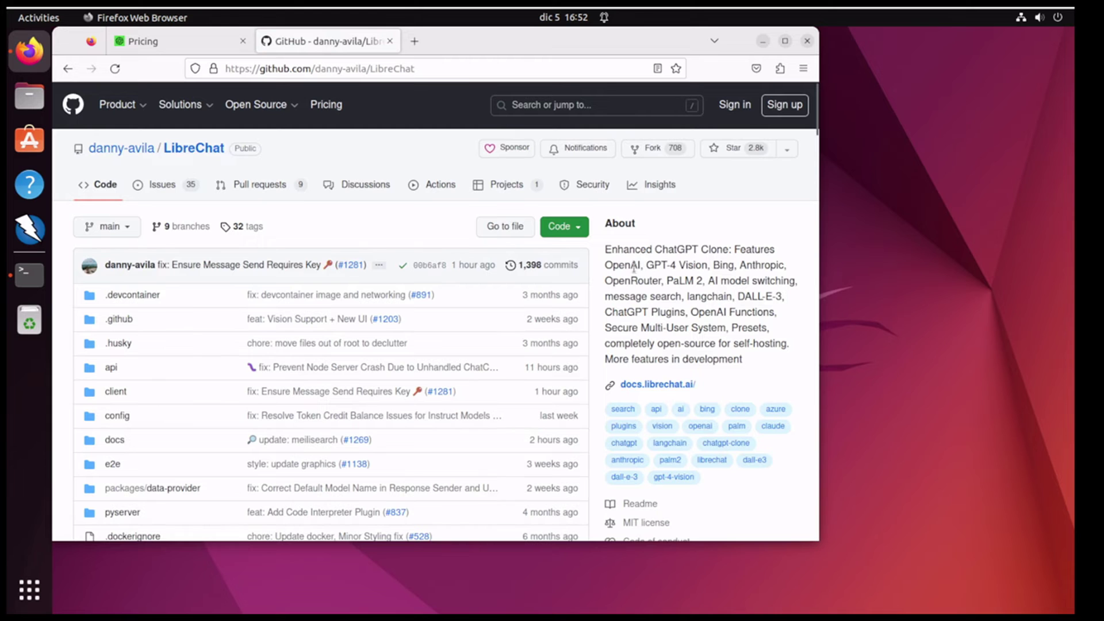
# Step: Highlight OpenAI, GPT-4, Bing, Anthropic, OpenRouter and PaLM in the repository description
pyautogui.moveTo(603, 250); pyautogui.dragTo(776, 262)
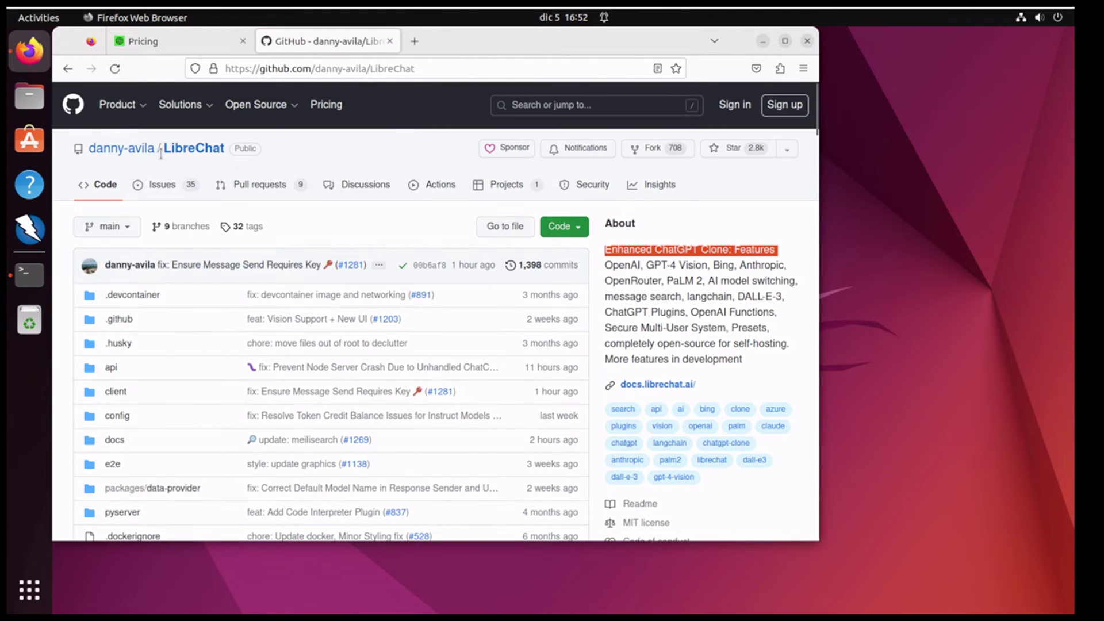
pyautogui.click(734, 254)
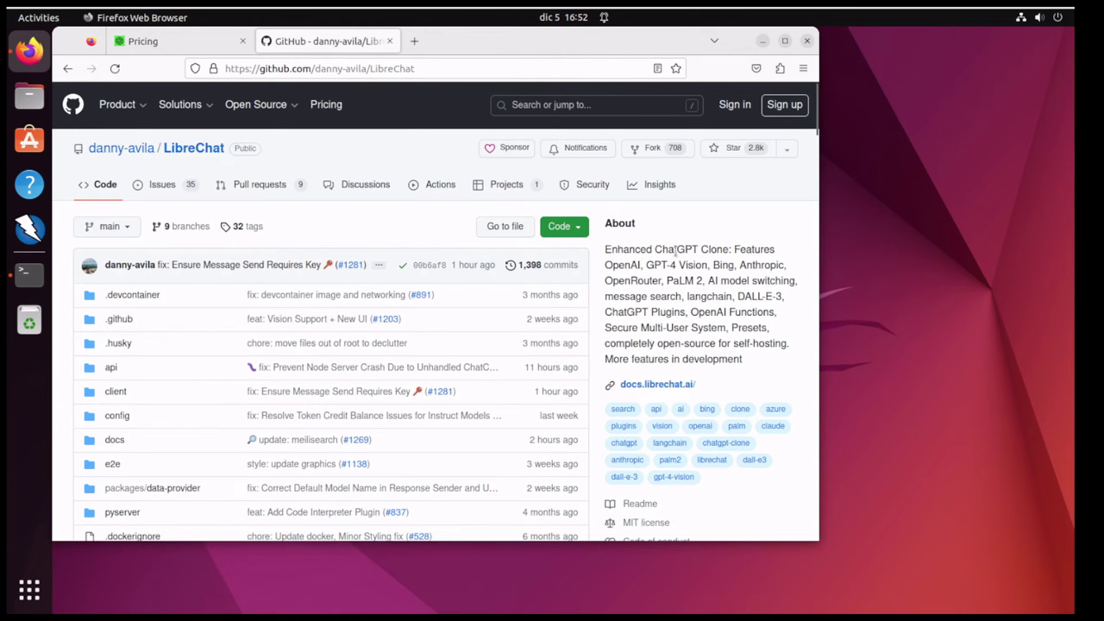
pyautogui.doubleClick(627, 265)
pyautogui.moveTo(652, 251); pyautogui.dragTo(710, 266)
pyautogui.doubleClick(719, 265)
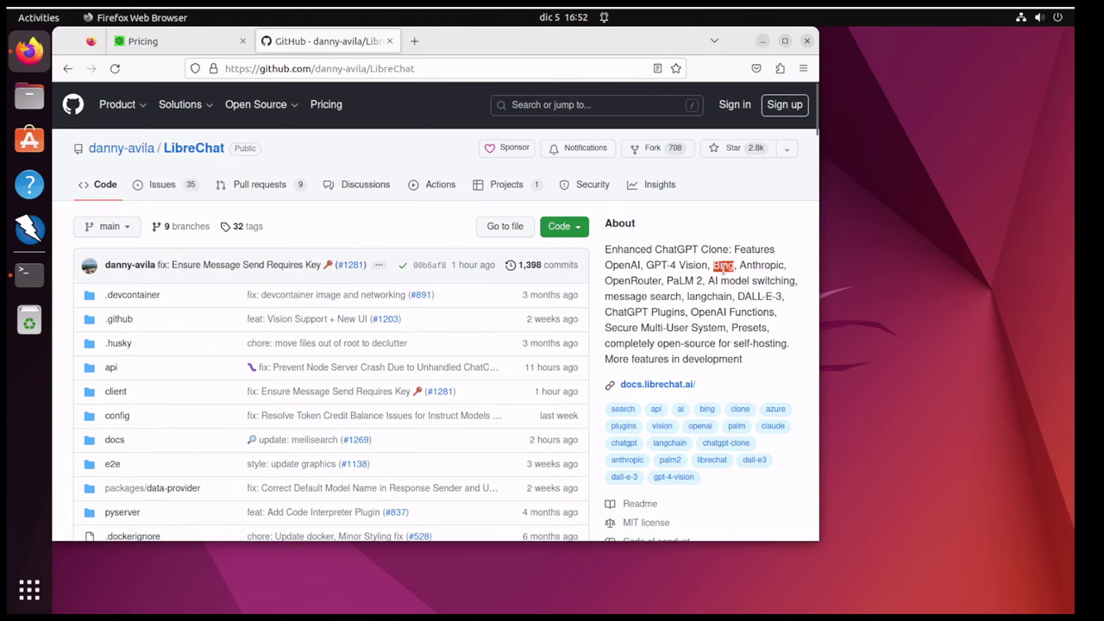
pyautogui.doubleClick(759, 266)
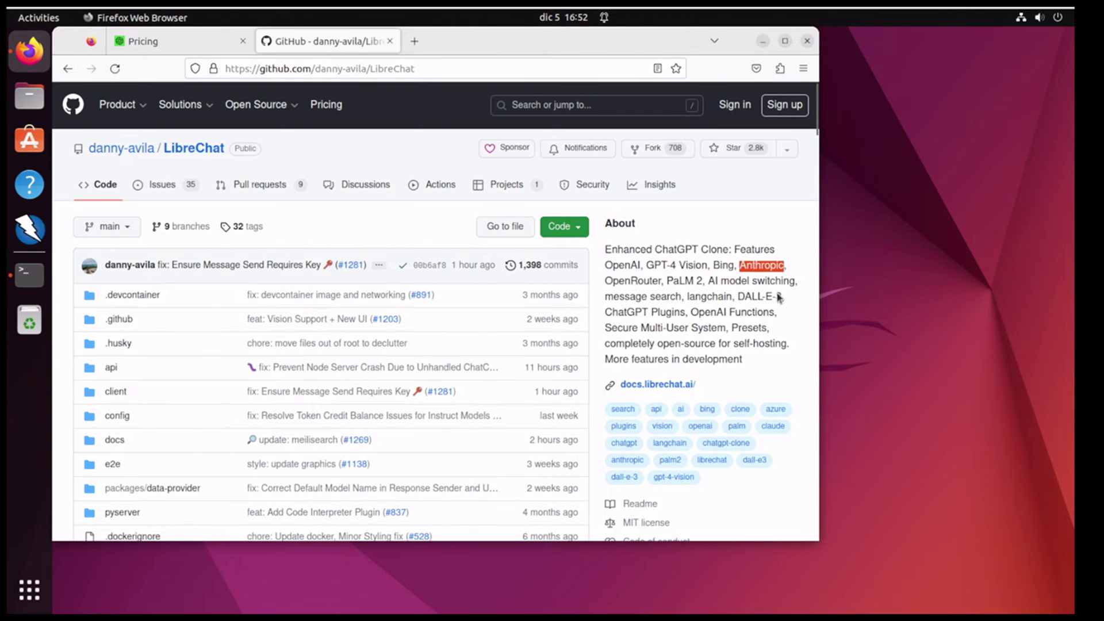
pyautogui.doubleClick(621, 265)
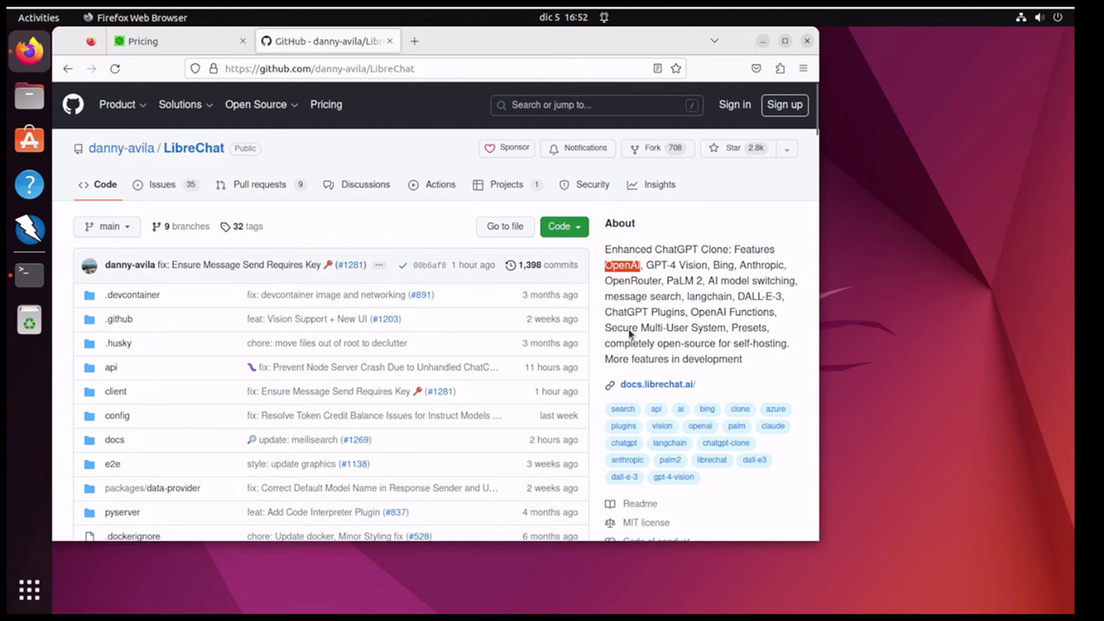
pyautogui.doubleClick(762, 265)
pyautogui.doubleClick(633, 281)
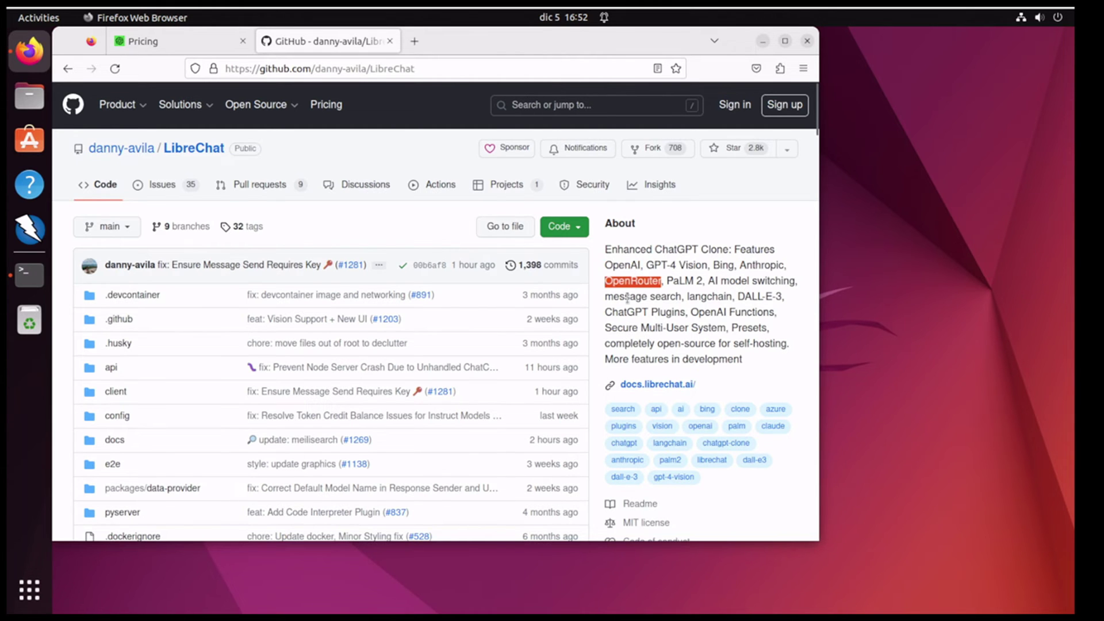
pyautogui.doubleClick(679, 281)
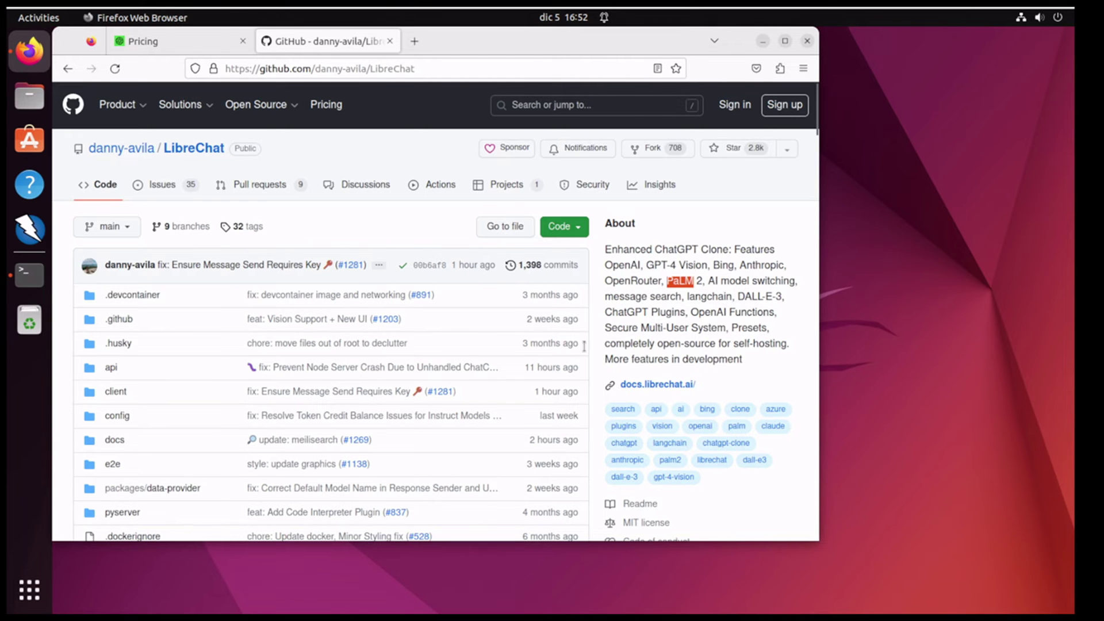
# Step: Scroll the README to its Table of Contents and slide Firefox right to reveal the terminal
pyautogui.scroll(-5, 419, 371)
pyautogui.scroll(-10, 419, 371)
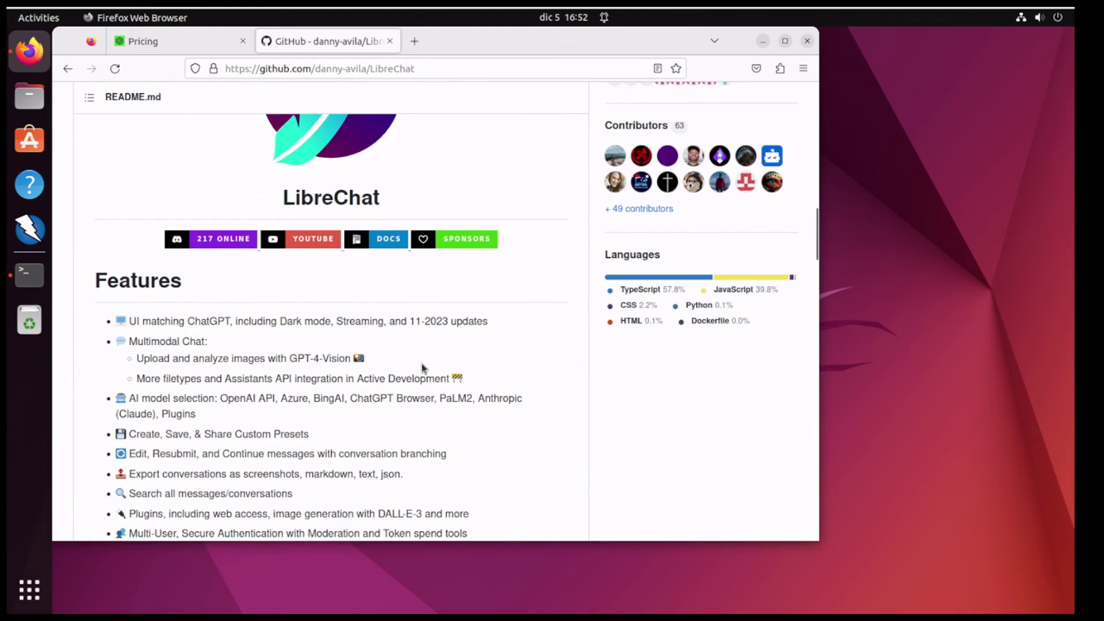
pyautogui.scroll(-4, 421, 370)
pyautogui.scroll(-3, 421, 370)
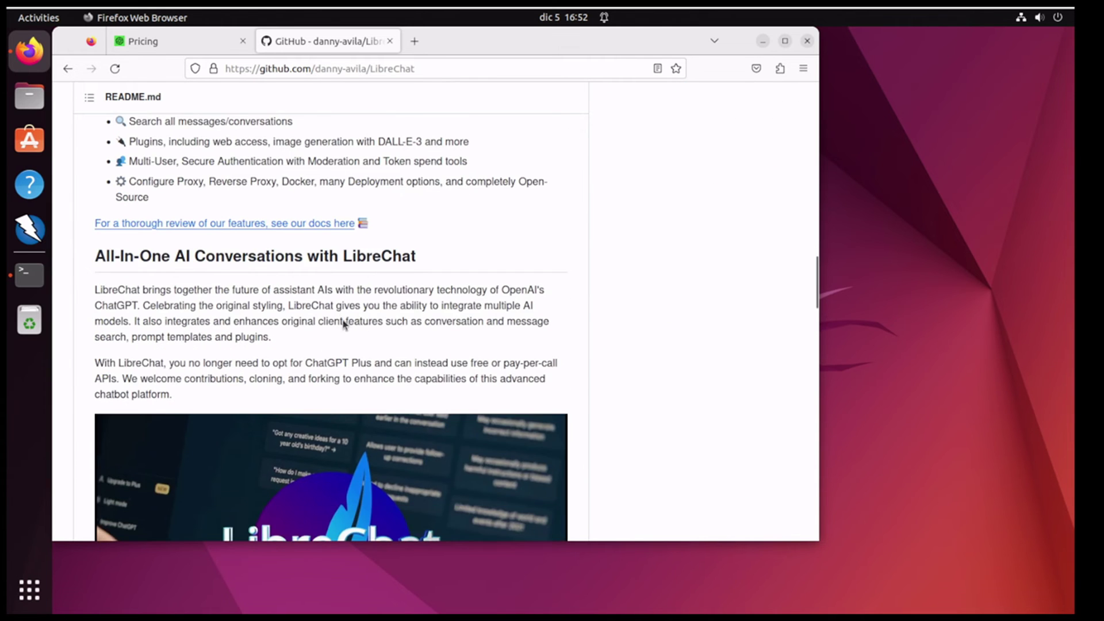
pyautogui.scroll(6, 341, 319)
pyautogui.scroll(2, 341, 319)
pyautogui.scroll(-4, 341, 319)
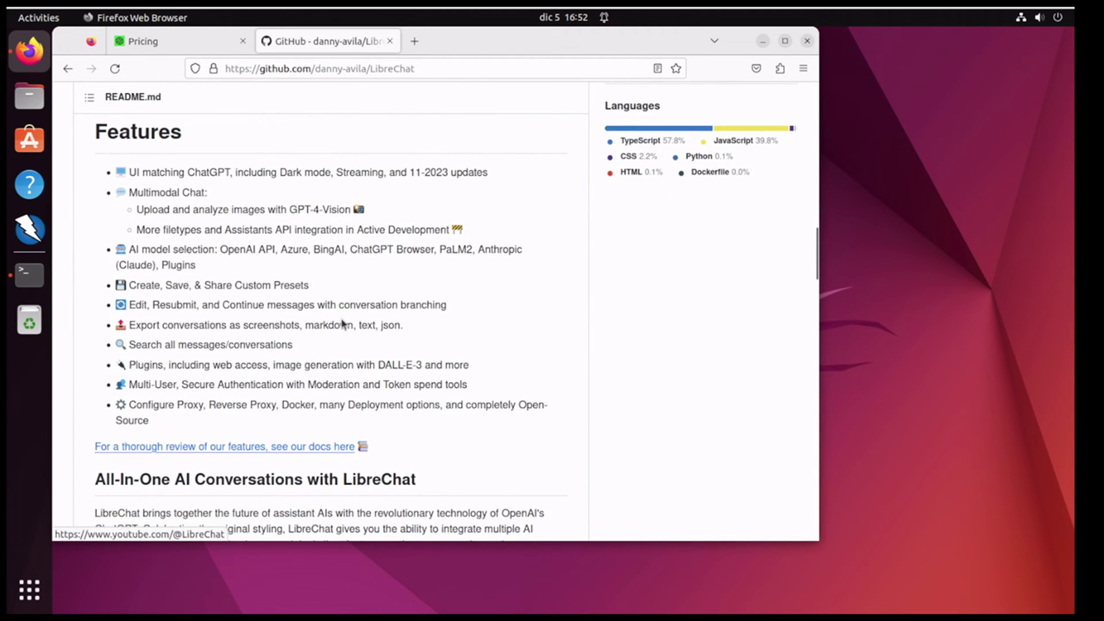
pyautogui.scroll(1, 328, 384)
pyautogui.scroll(-6, 327, 384)
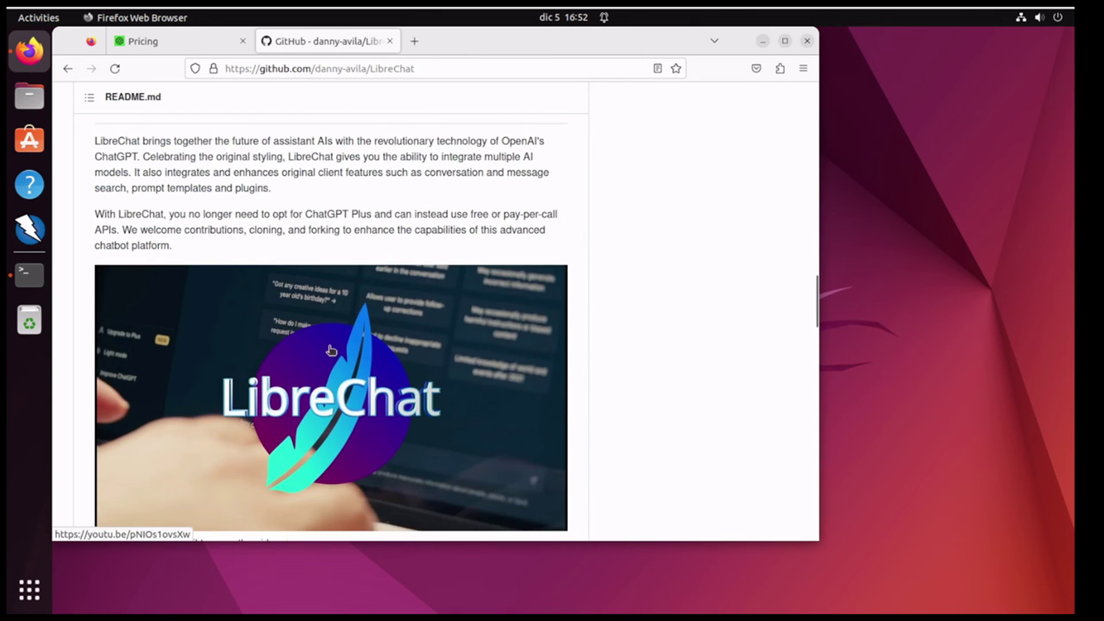
pyautogui.scroll(-3, 368, 304)
pyautogui.scroll(-7, 368, 305)
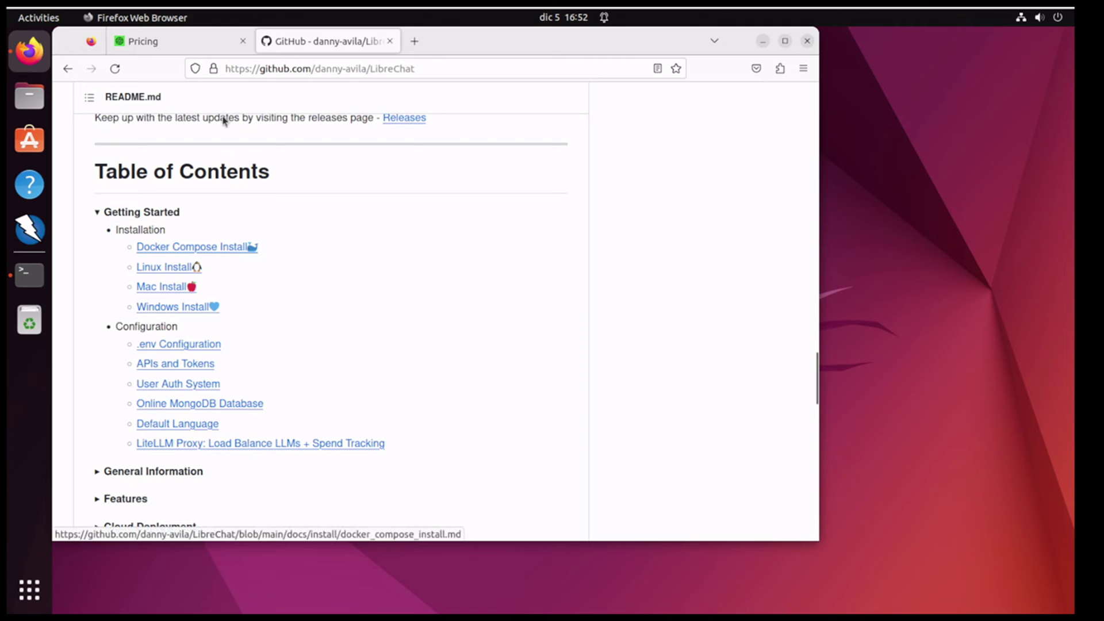
pyautogui.moveTo(442, 38); pyautogui.dragTo(817, 41)
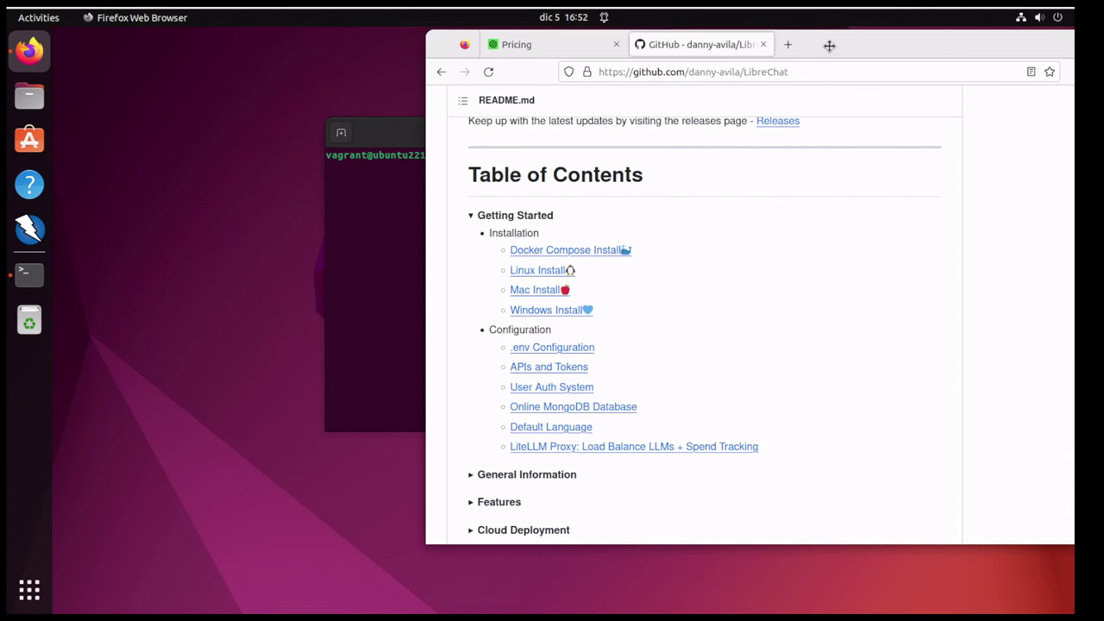
# Step: Run `sudo apt update` in a widened terminal, then bring the LibreChat README back
pyautogui.moveTo(379, 133); pyautogui.dragTo(196, 132)
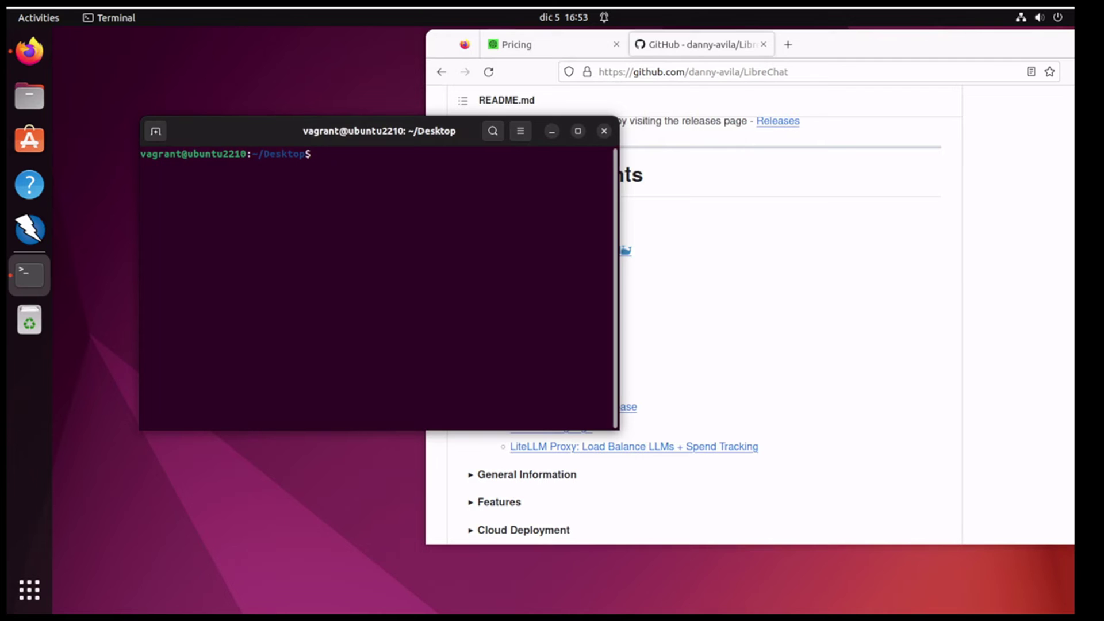
pyautogui.write('sudo apt update')
pyautogui.press('Return')
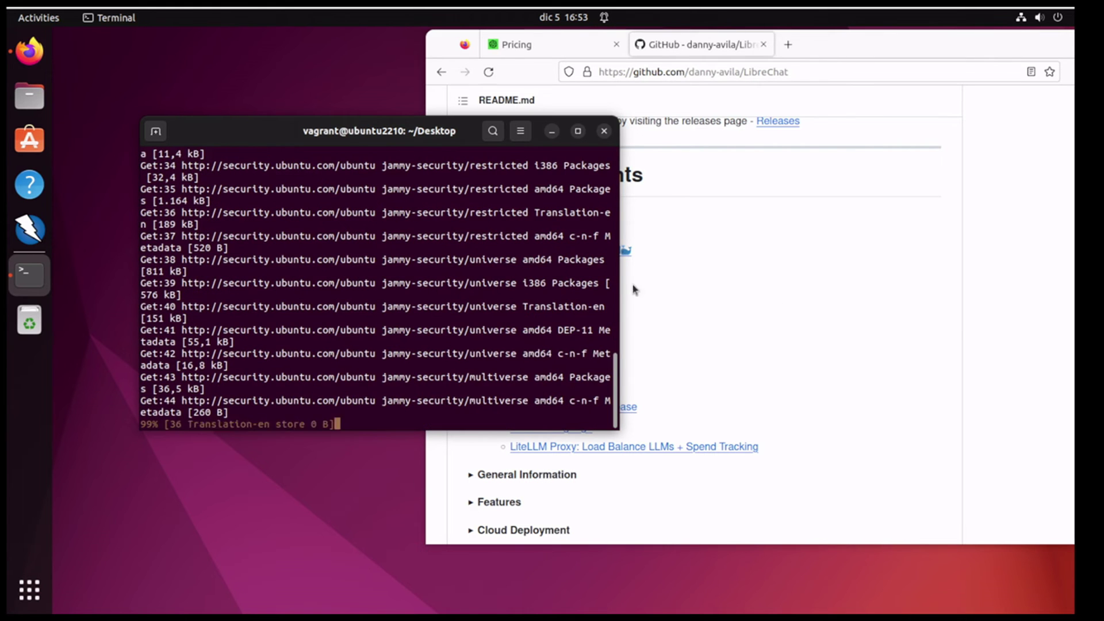
pyautogui.moveTo(620, 282); pyautogui.dragTo(726, 280)
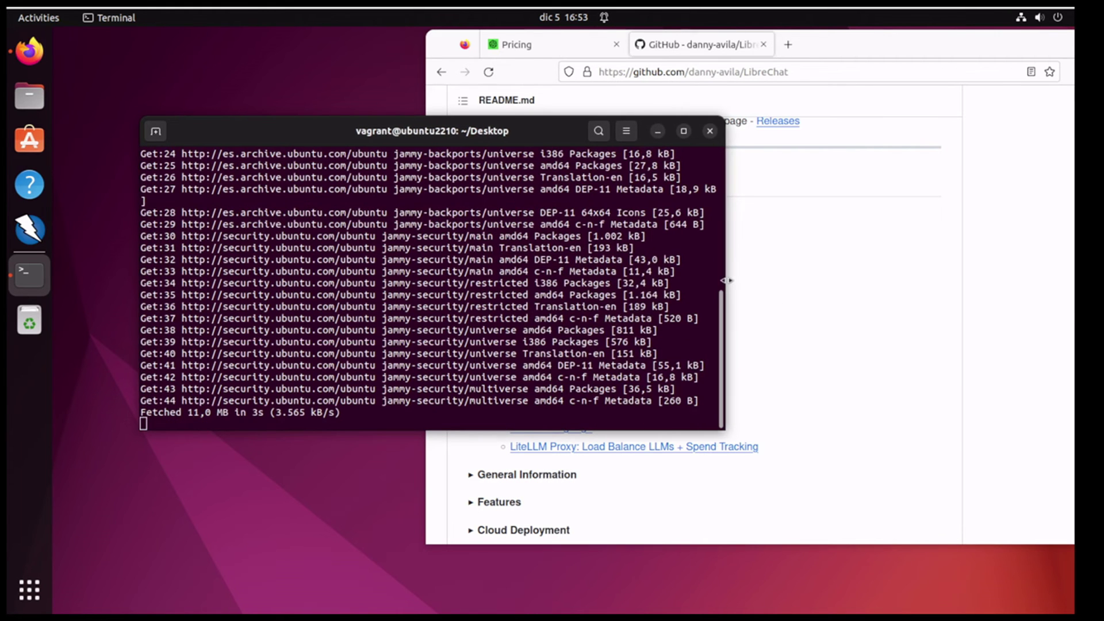
pyautogui.click(824, 327)
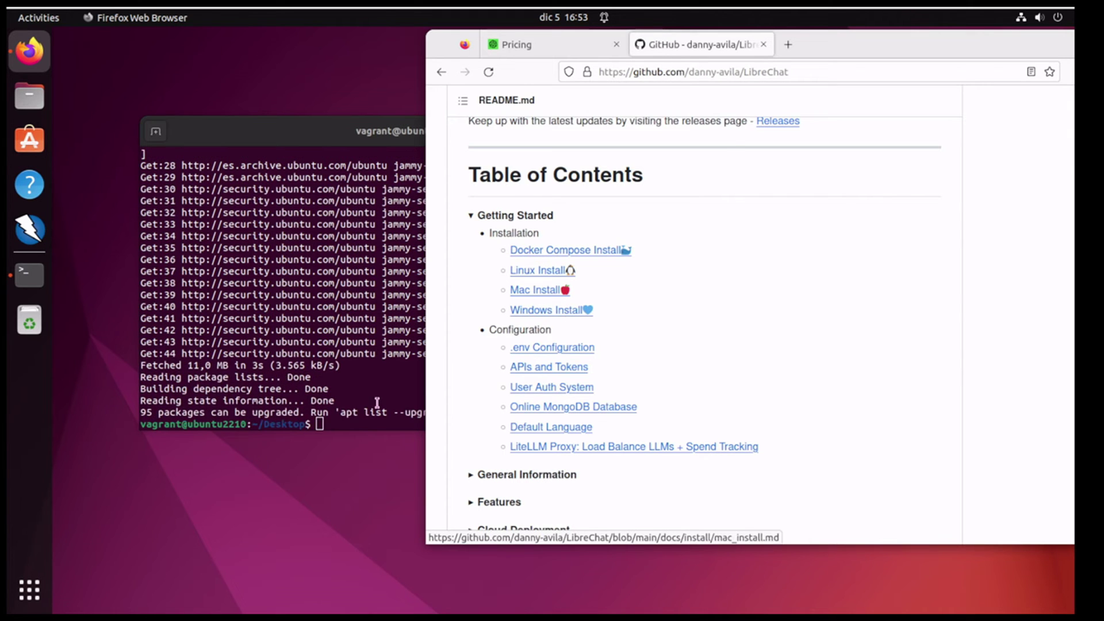
# Step: Install docker.io, python3 and python3-pip with sudo apt install, correcting the typo and confirming with Y
pyautogui.click(395, 395)
pyautogui.write('sudo apt install docker.io pythong')
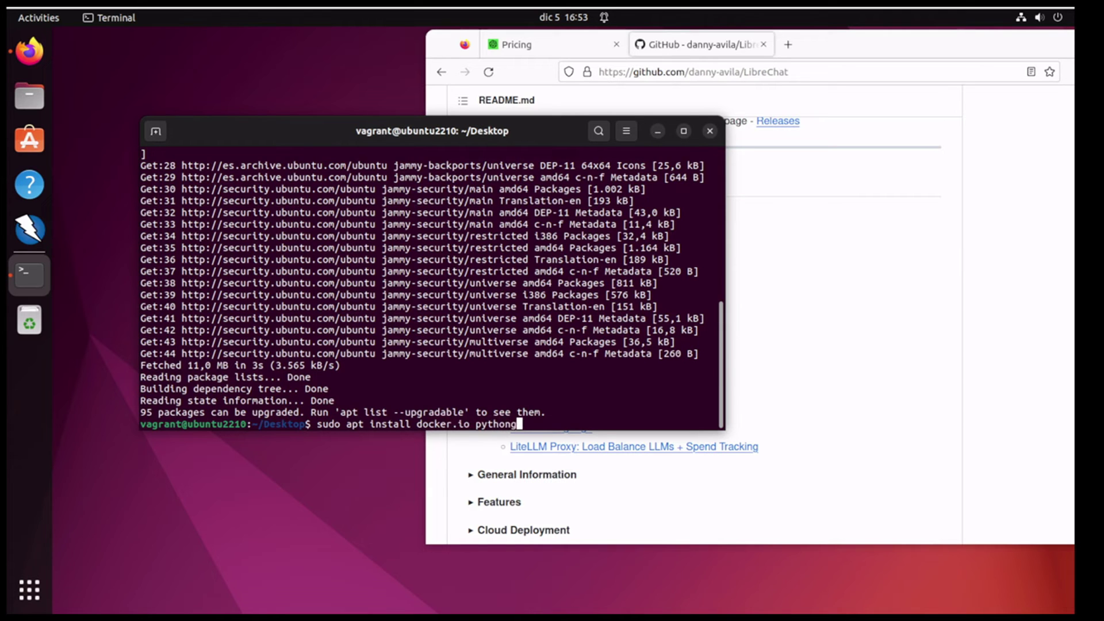
pyautogui.write(' and python4')
pyautogui.press('BackSpace')
pyautogui.write('-pip')
pyautogui.press('Return')
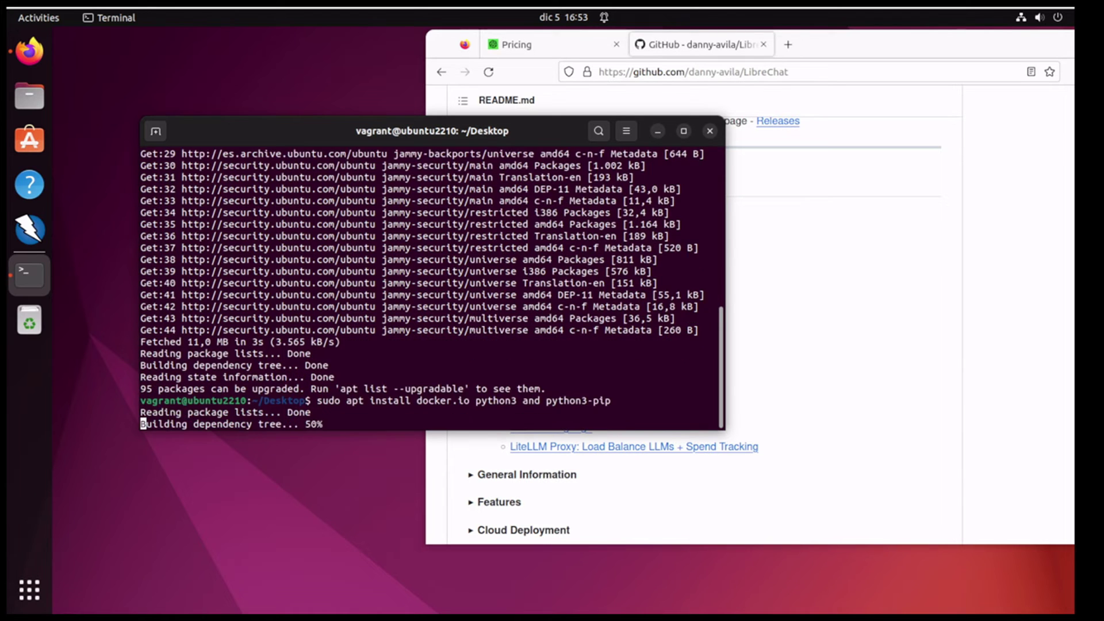
pyautogui.write('Y')
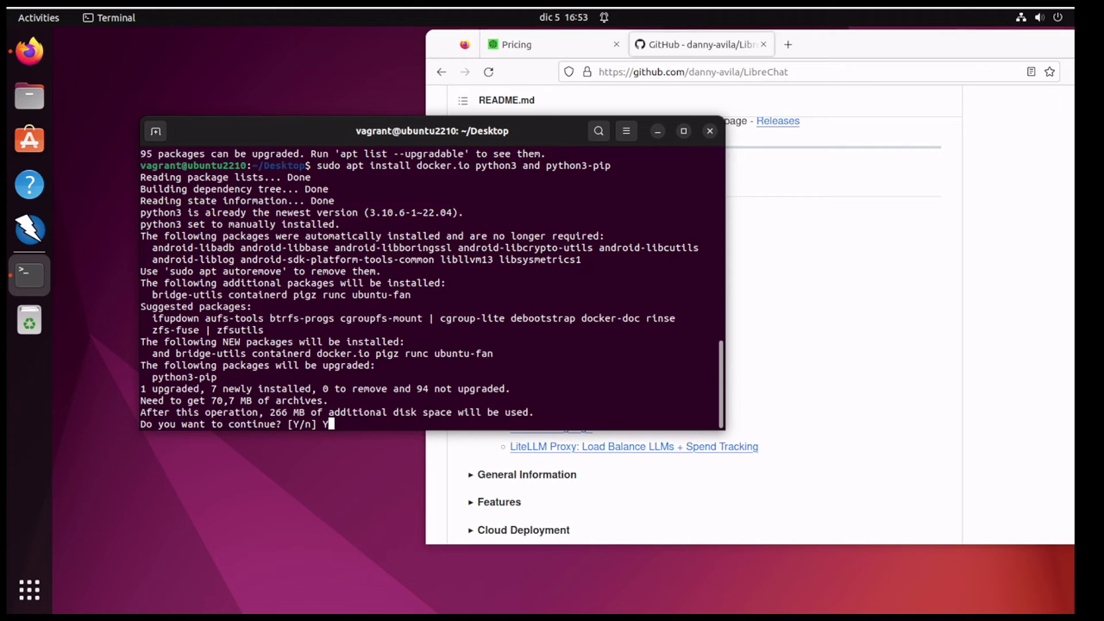
pyautogui.press('Return')
# Step: Switch between the README and the terminal while the packages download
pyautogui.click(927, 276)
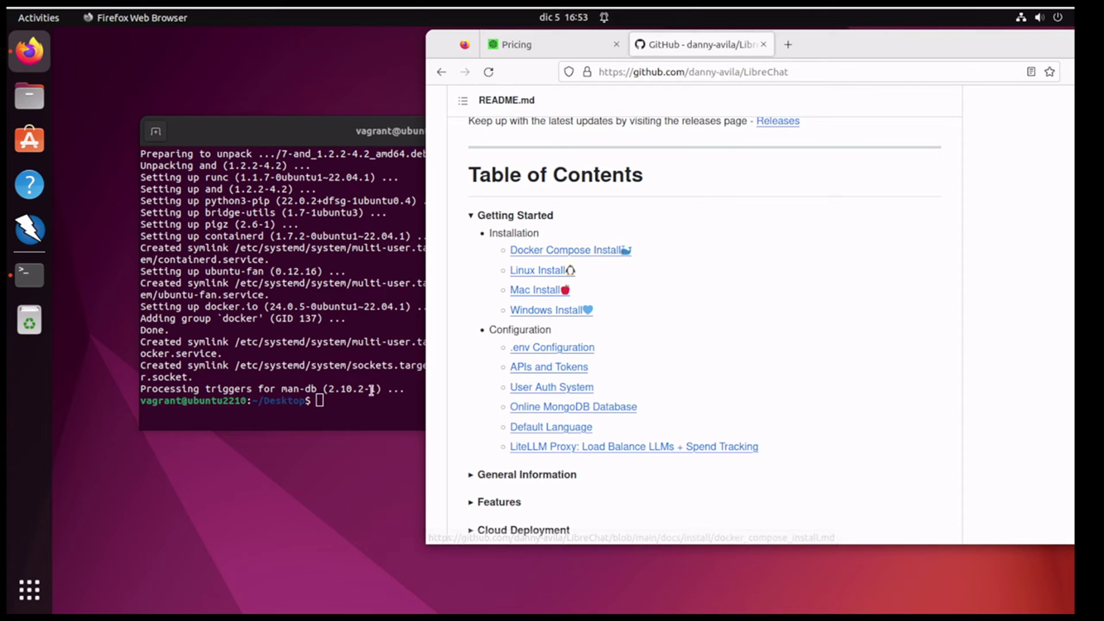
pyautogui.click(337, 414)
pyautogui.click(878, 419)
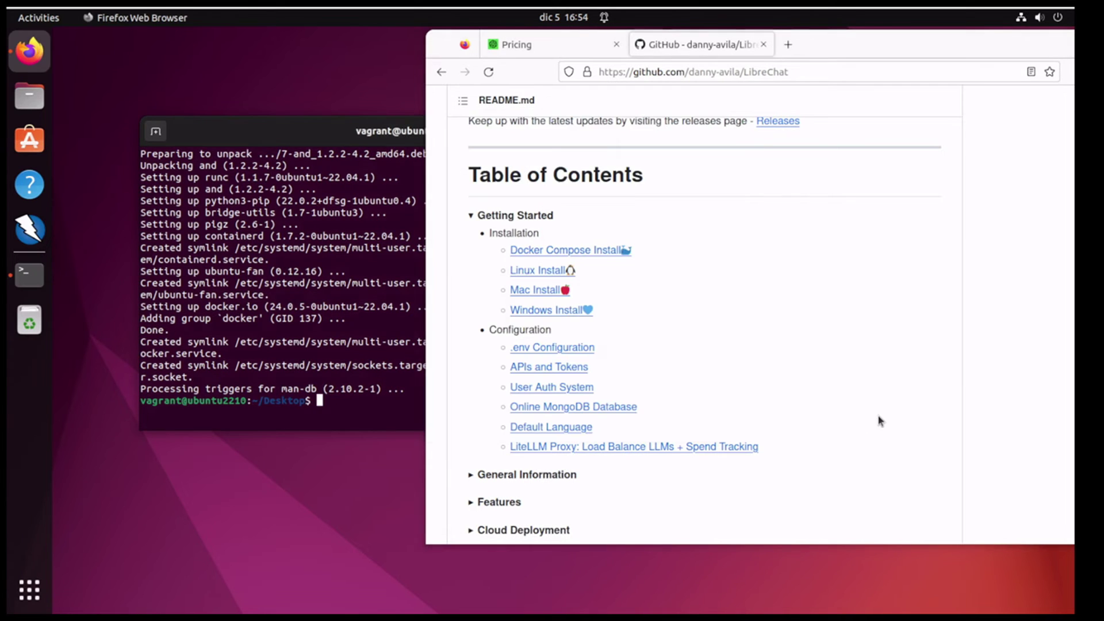
pyautogui.click(349, 409)
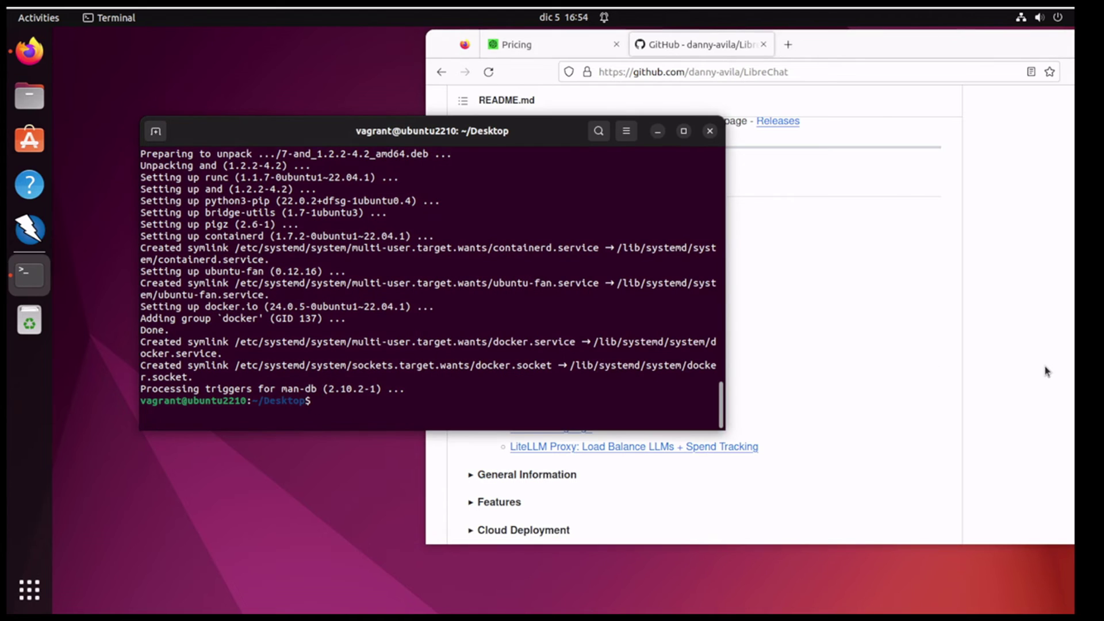
# Step: Install docker-compose with pip, then run docker ps, which fails with permission denied
pyautogui.write('pip install docker-compose')
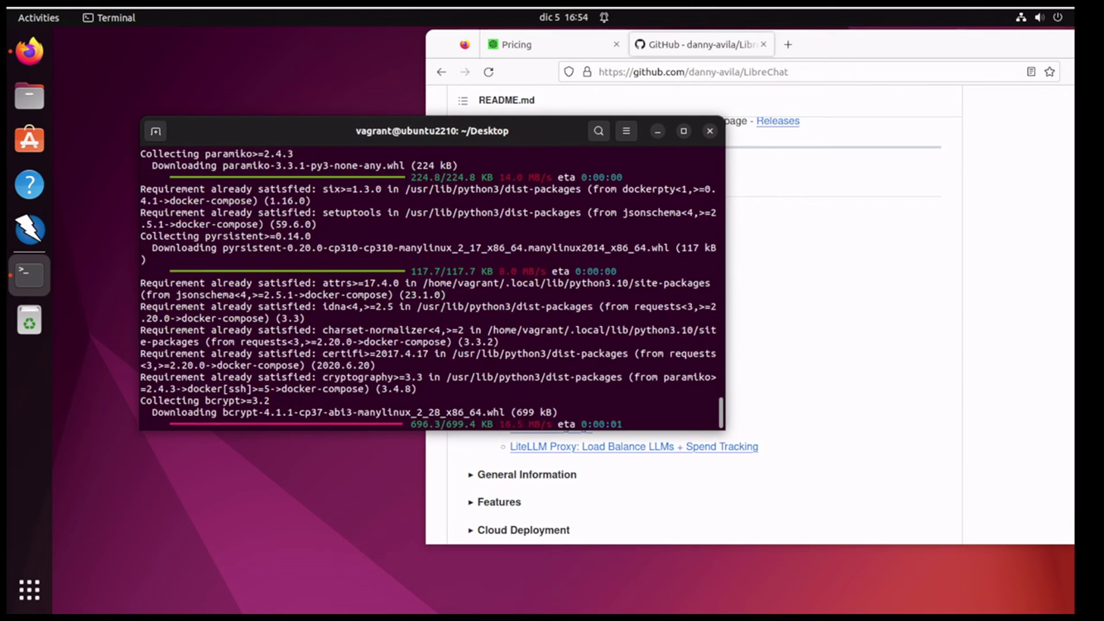
pyautogui.write('docker ps')
pyautogui.press('Return')
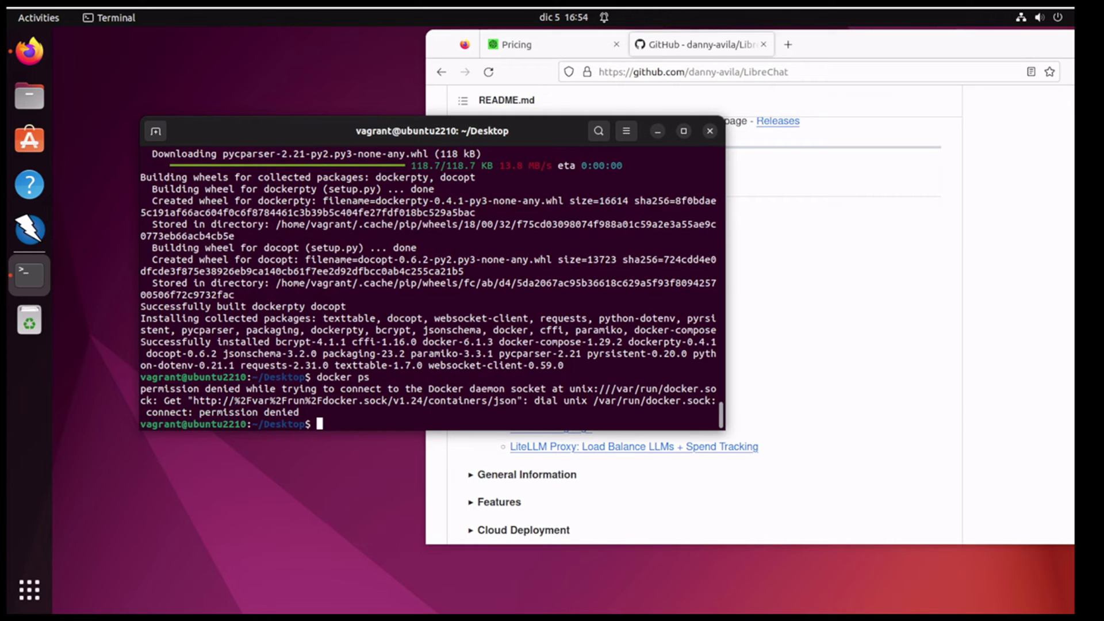
# Step: Add the vagrant user to the docker group, rerunning with sudo !!, and postpone the Software Updater
pyautogui.write('usermod -a -G docker ')
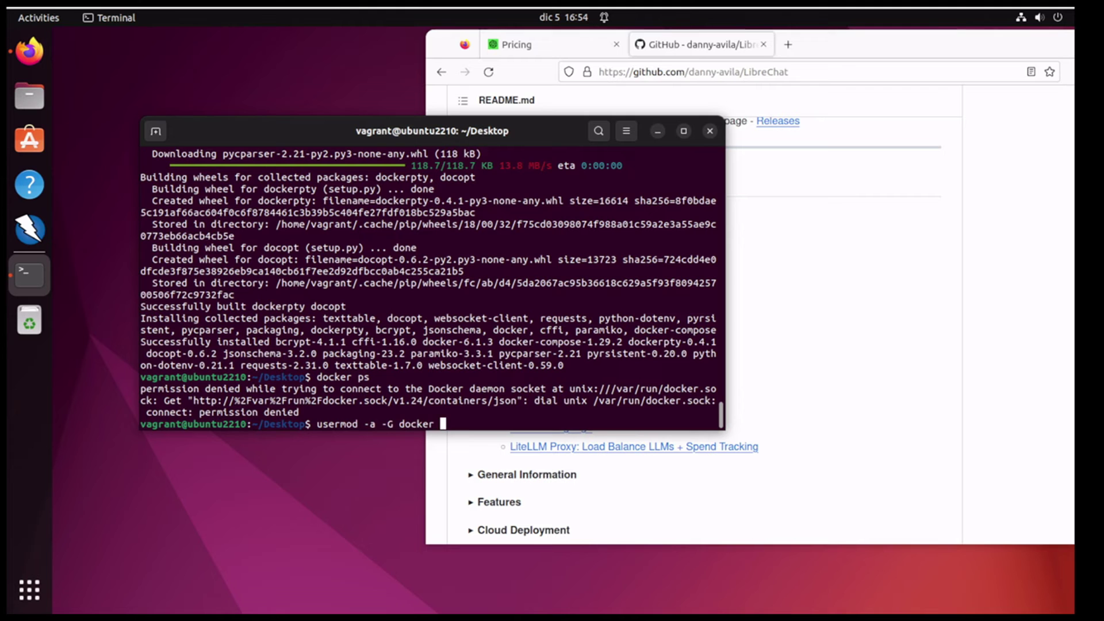
pyautogui.write('vagrant')
pyautogui.press('Return')
pyautogui.write('su')
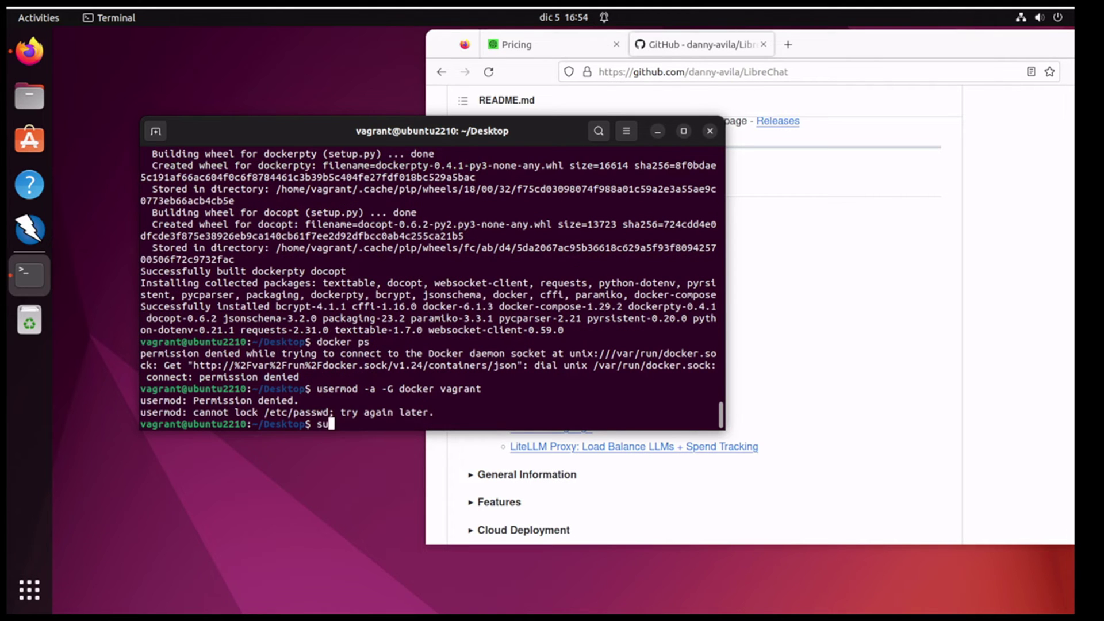
pyautogui.write('do !!')
pyautogui.press('Return')
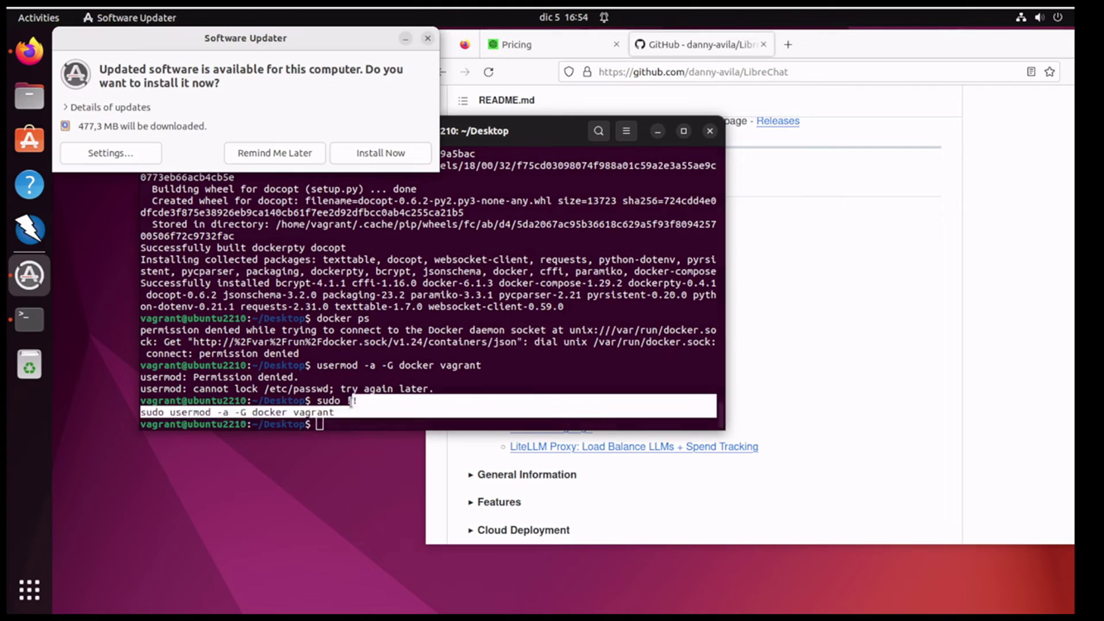
pyautogui.click(276, 156)
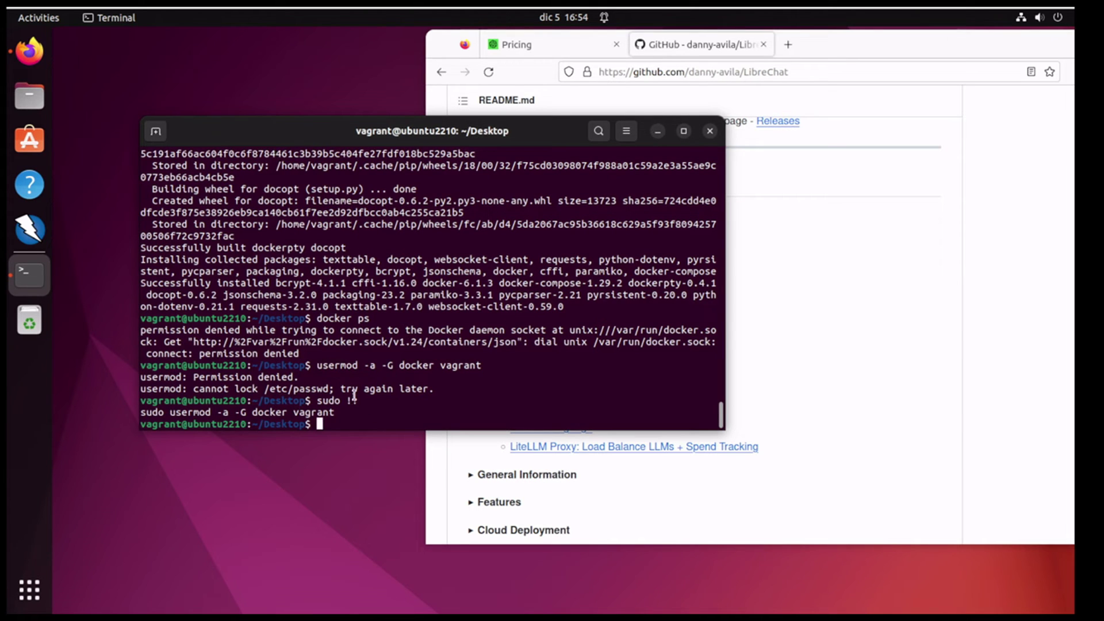
# Step: Highlight the failed usermod line and the expanded sudo command, then enter reboot
pyautogui.moveTo(316, 375); pyautogui.dragTo(370, 362)
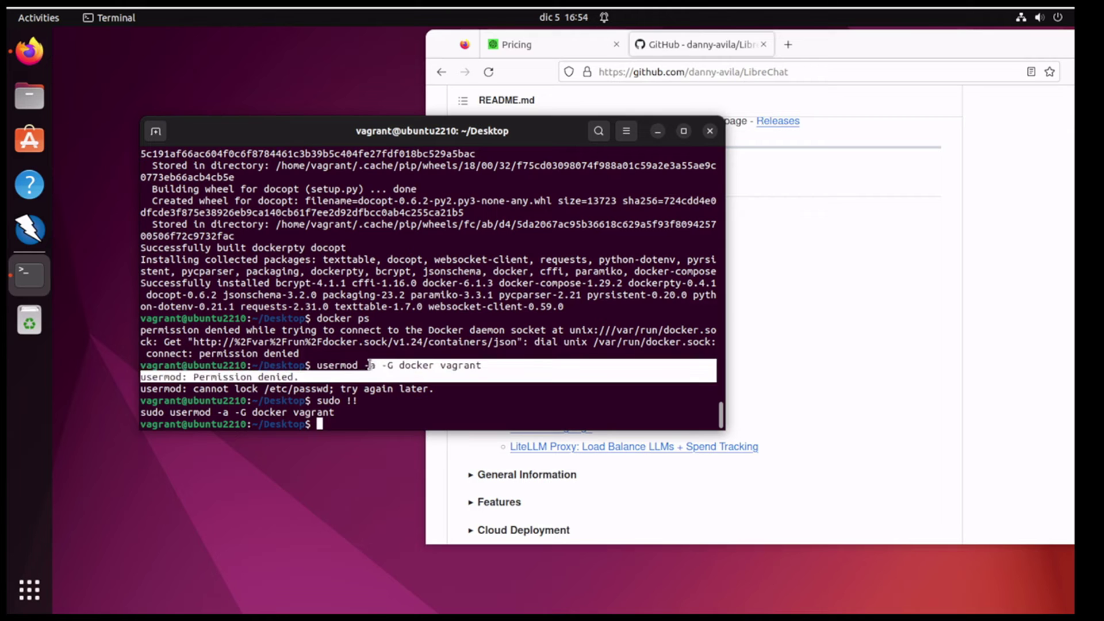
pyautogui.tripleClick(370, 364)
pyautogui.doubleClick(356, 400)
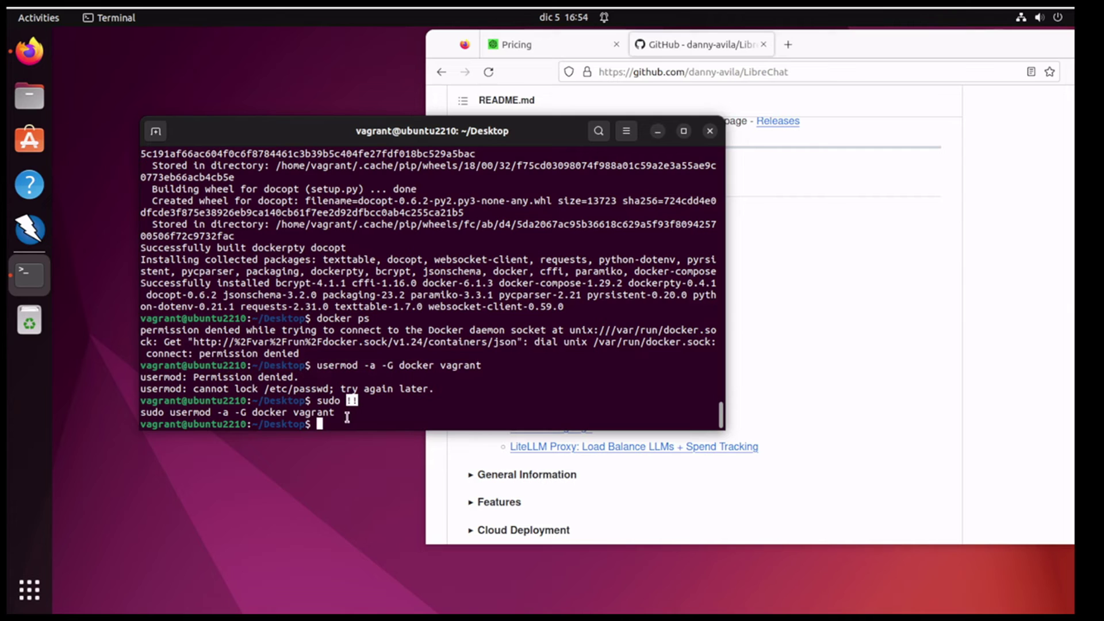
pyautogui.moveTo(339, 413); pyautogui.dragTo(162, 413)
pyautogui.tripleClick(142, 413)
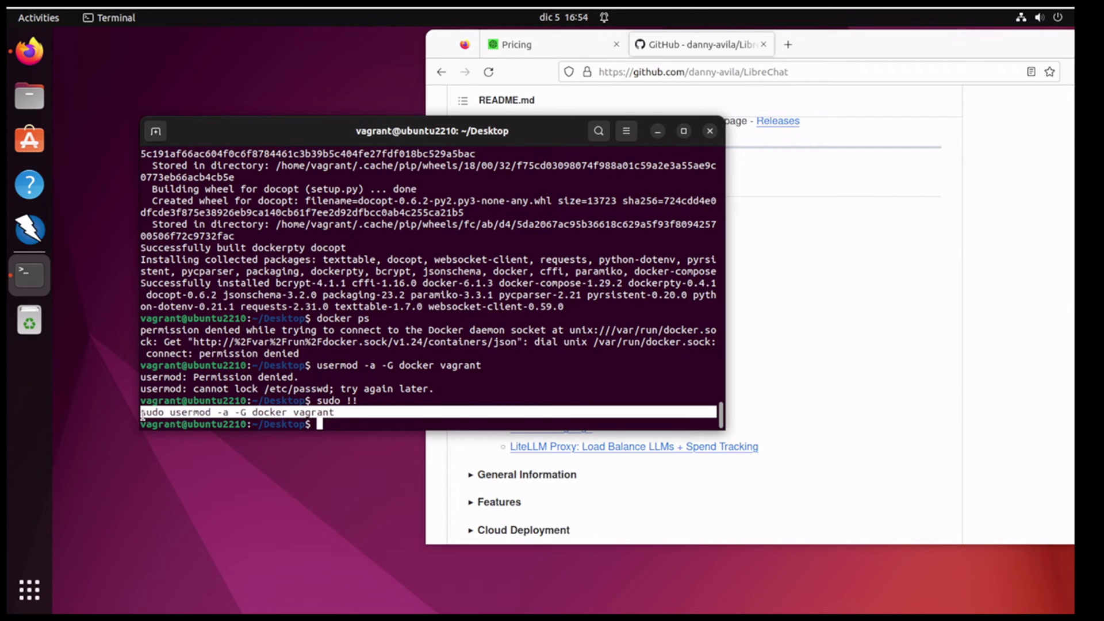
pyautogui.click(347, 416)
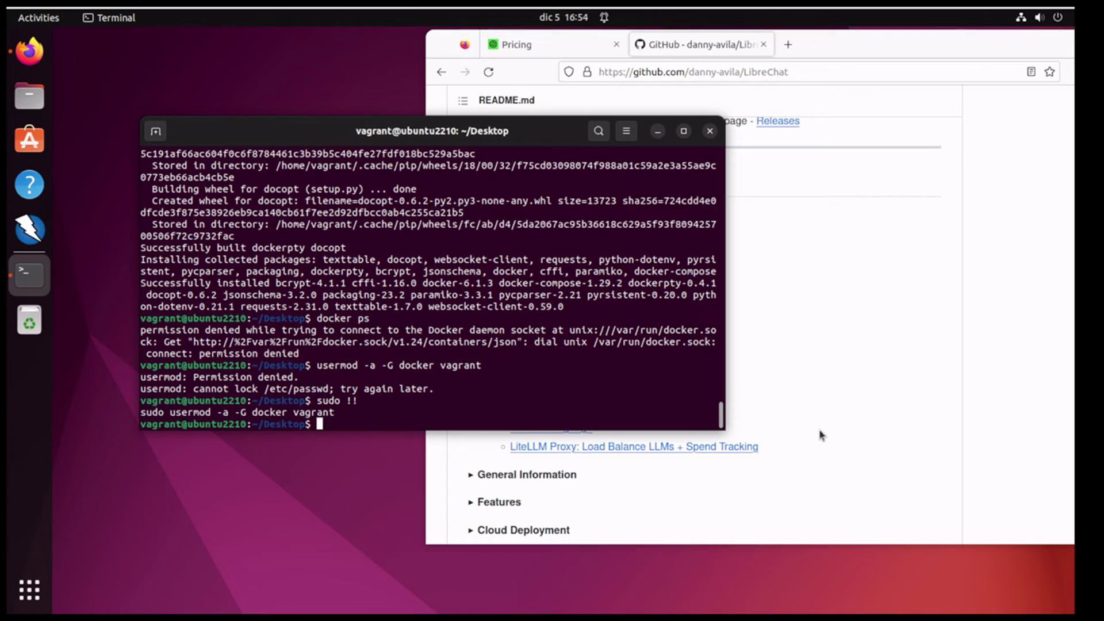
pyautogui.write('reboot')
# Step: Reboot the machine, relaunch Firefox from the dock, and open the desktop's context menu
pyautogui.press('Return')
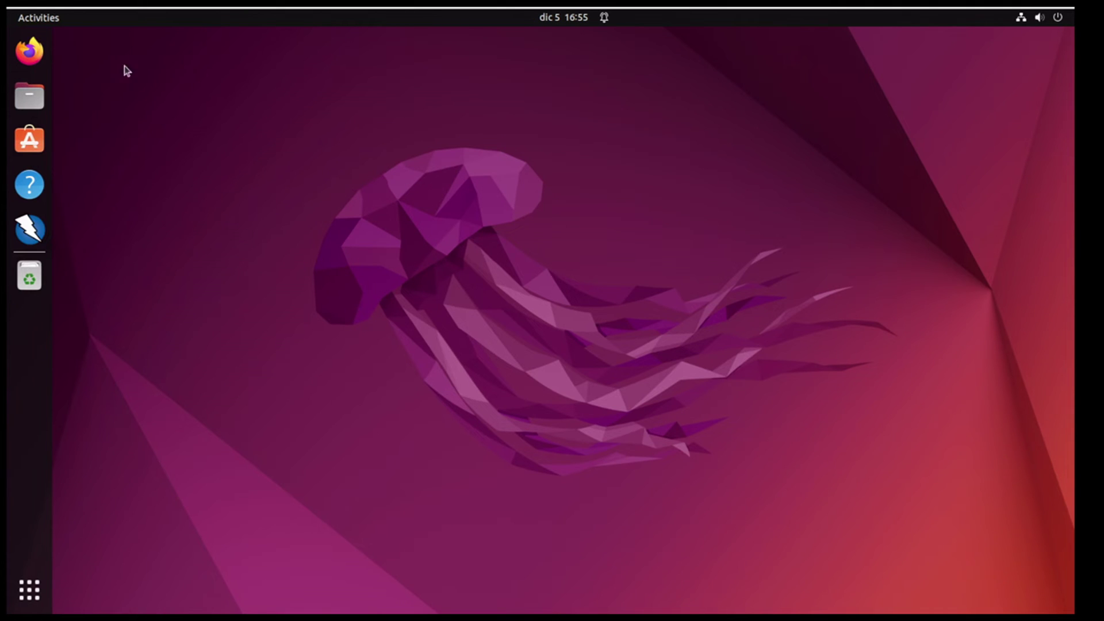
pyautogui.click(39, 52)
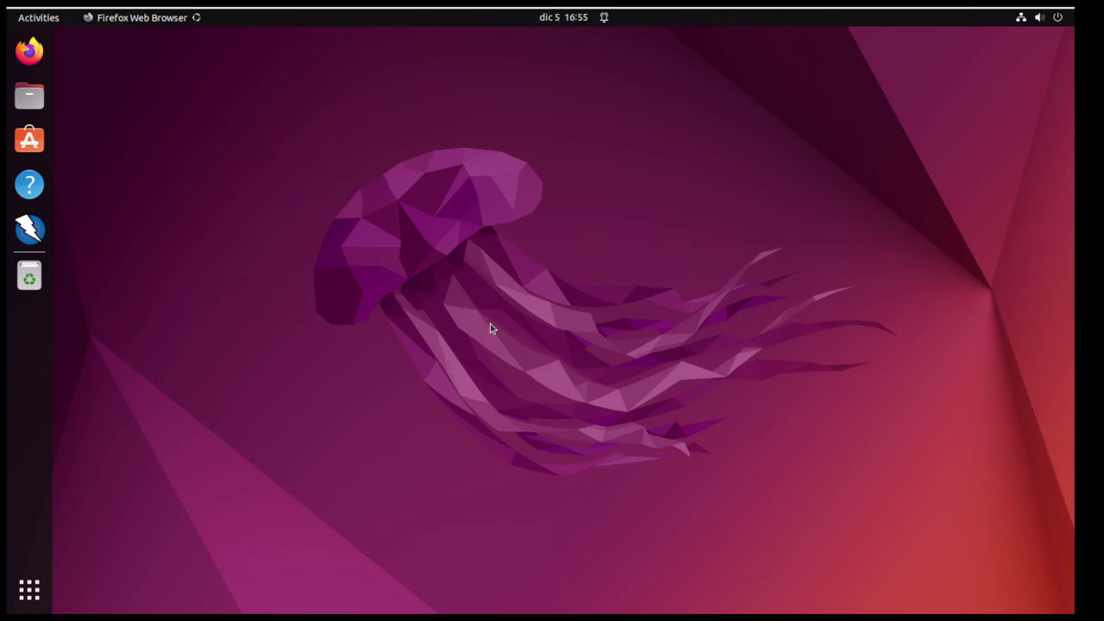
pyautogui.rightClick(264, 216)
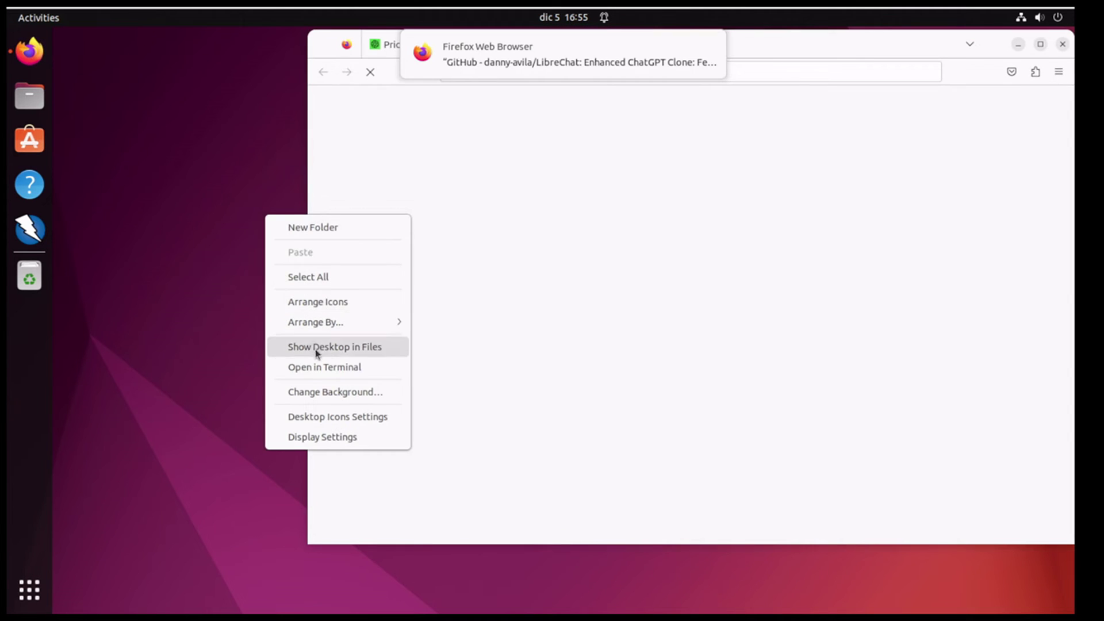
# Step: Open a terminal in the Desktop folder and position it beside the browser
pyautogui.click(320, 368)
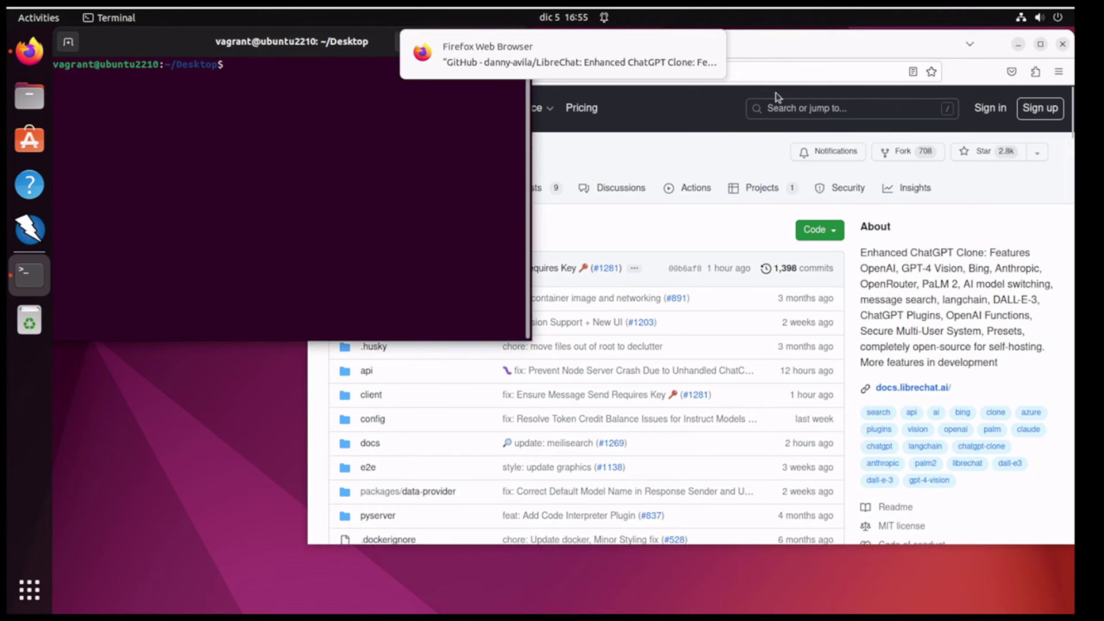
pyautogui.click(776, 52)
pyautogui.click(173, 195)
pyautogui.moveTo(179, 50); pyautogui.dragTo(236, 141)
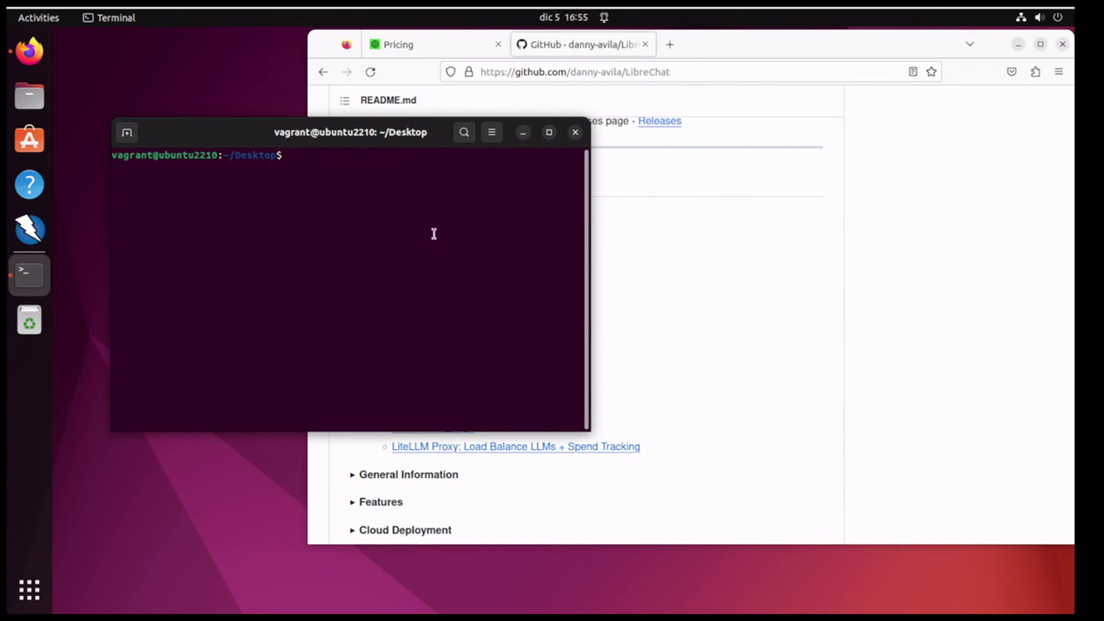
# Step: Copy the git clone command from LibreChat's Docker Compose Installation Guide
pyautogui.click(835, 367)
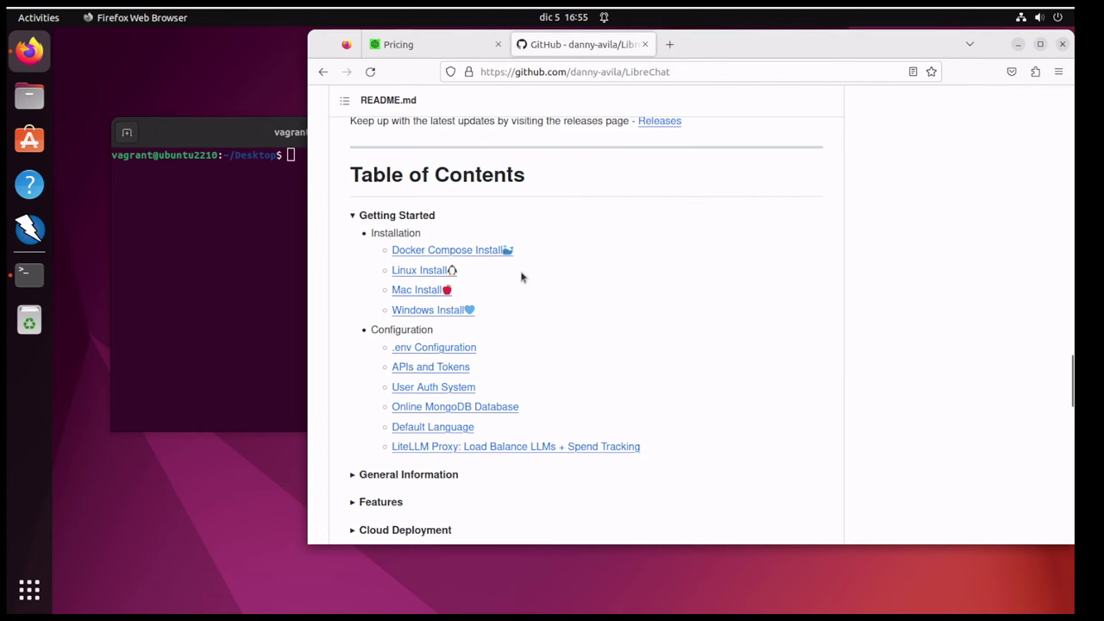
pyautogui.click(449, 251)
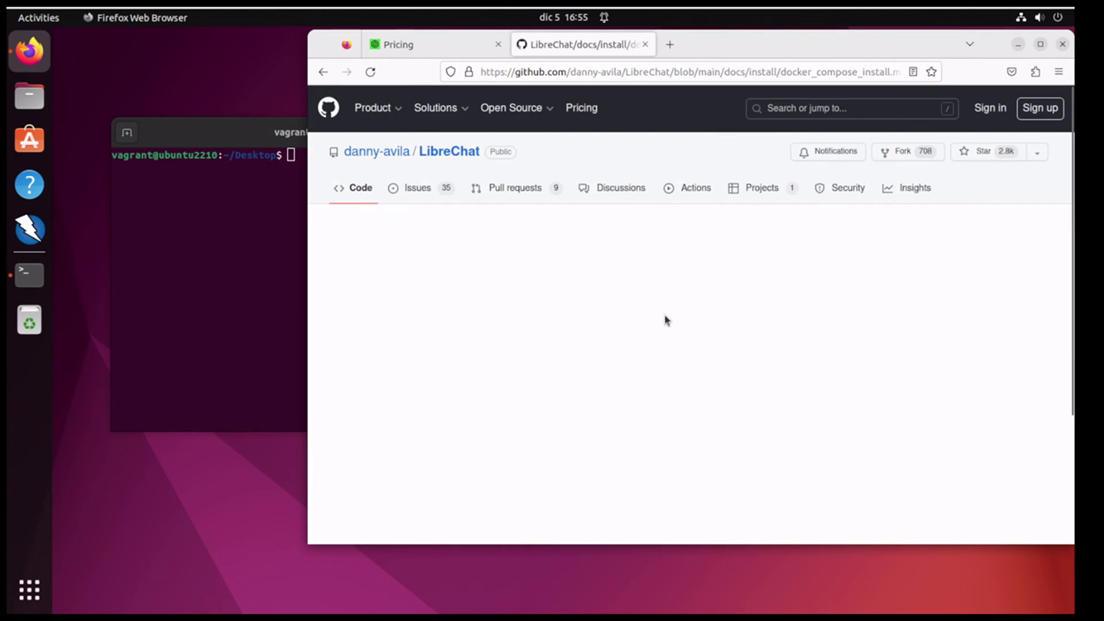
pyautogui.scroll(-4, 707, 332)
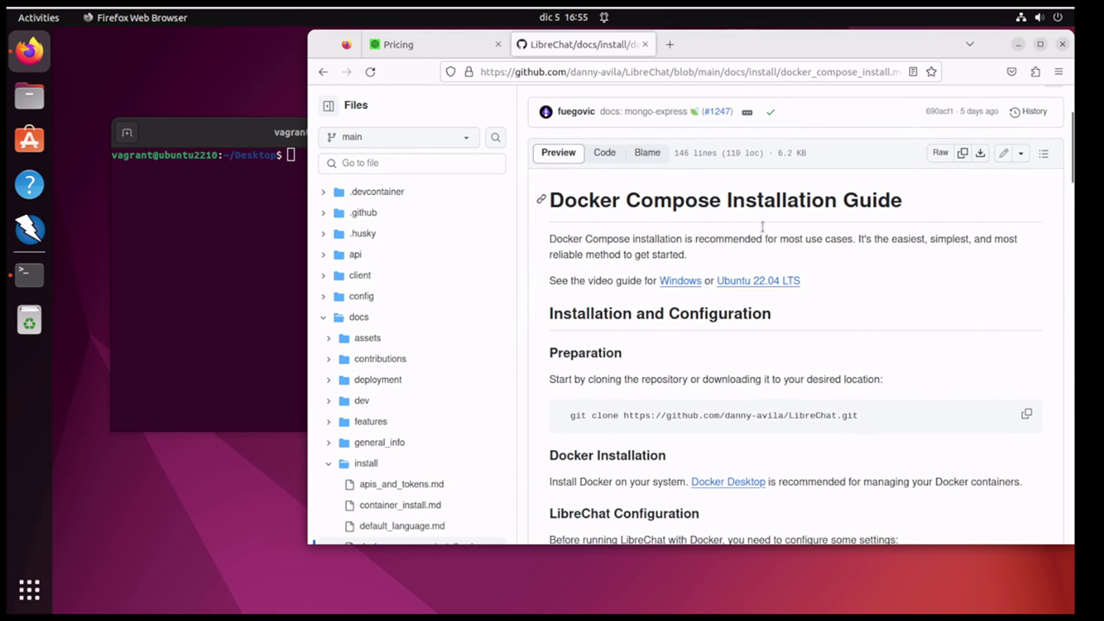
pyautogui.moveTo(872, 416); pyautogui.dragTo(566, 414)
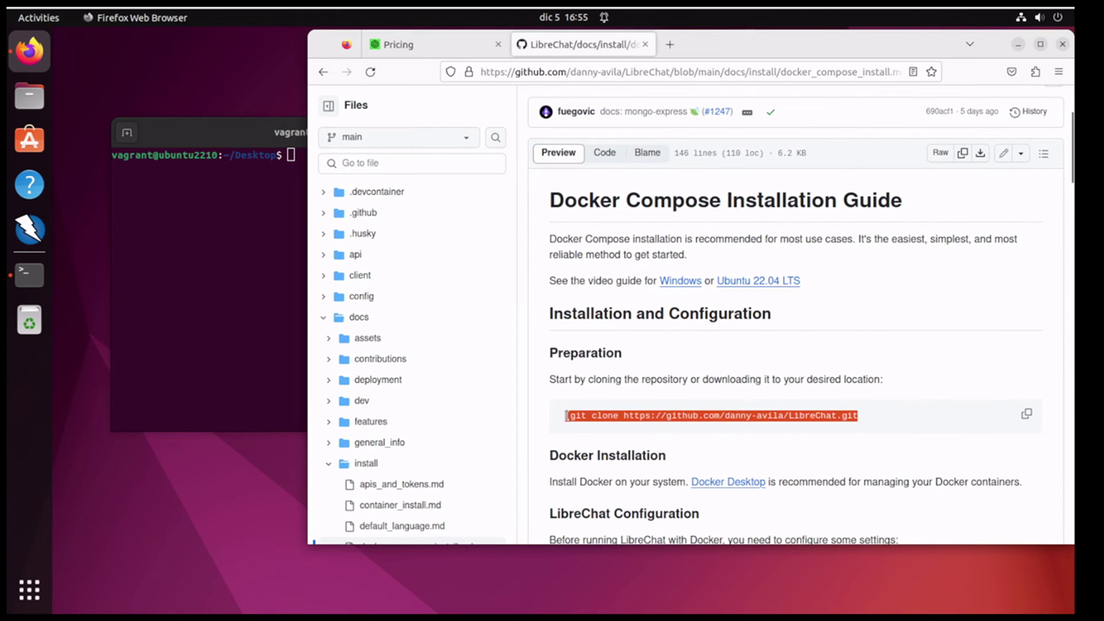
pyautogui.rightClick(584, 419)
pyautogui.click(611, 429)
pyautogui.rightClick(237, 246)
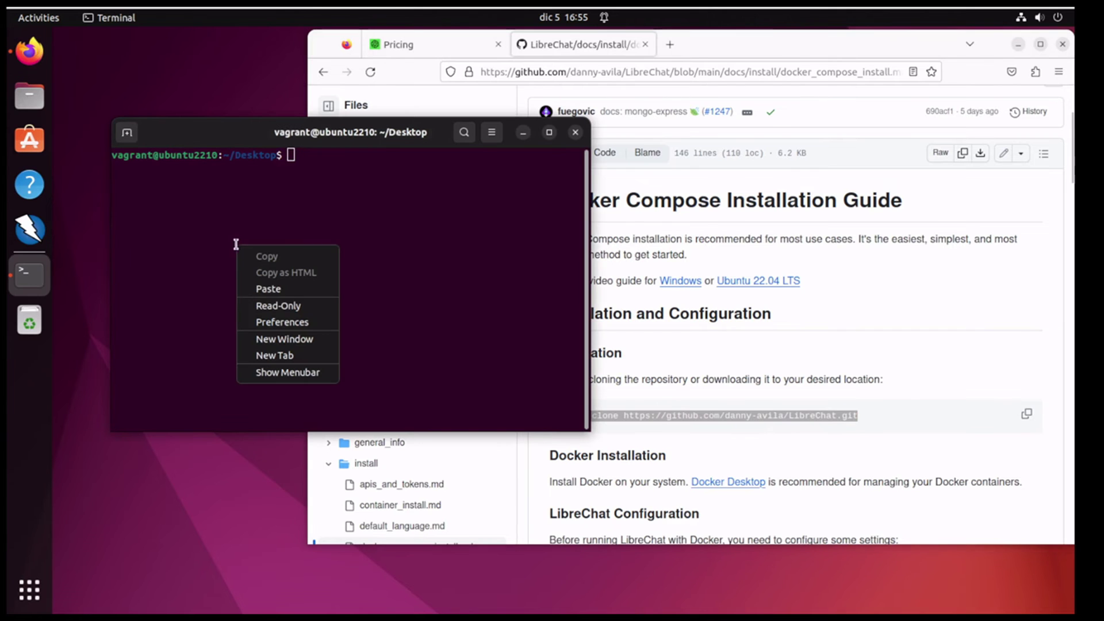
# Step: Return to the home folder and run the pasted git clone of the LibreChat repository
pyautogui.click(270, 288)
pyautogui.write('cd')
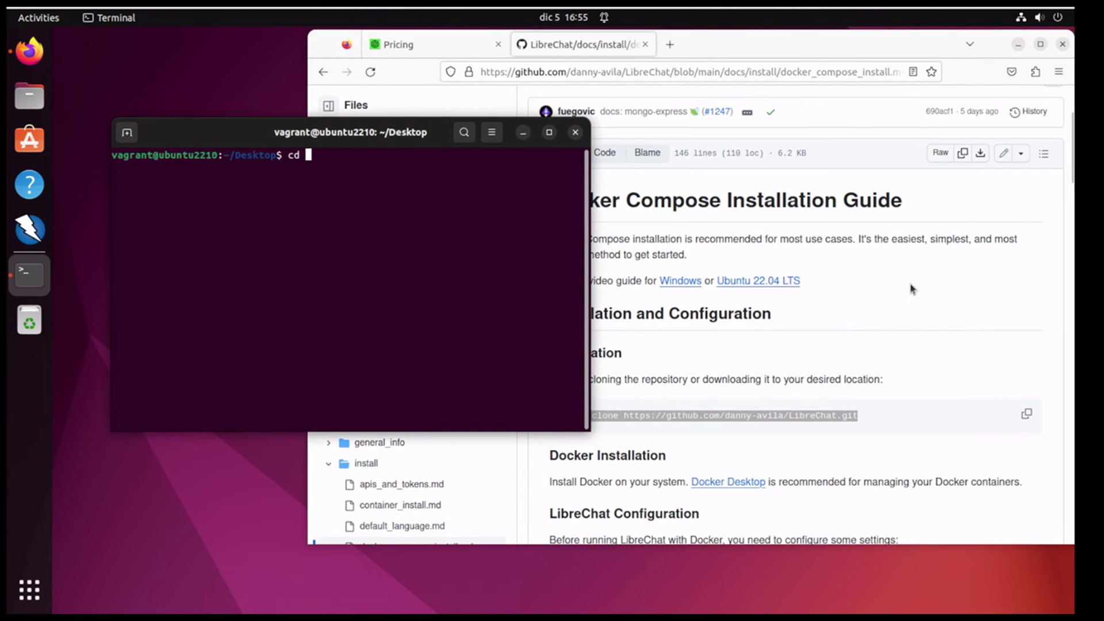
pyautogui.press('Return')
pyautogui.rightClick(342, 212)
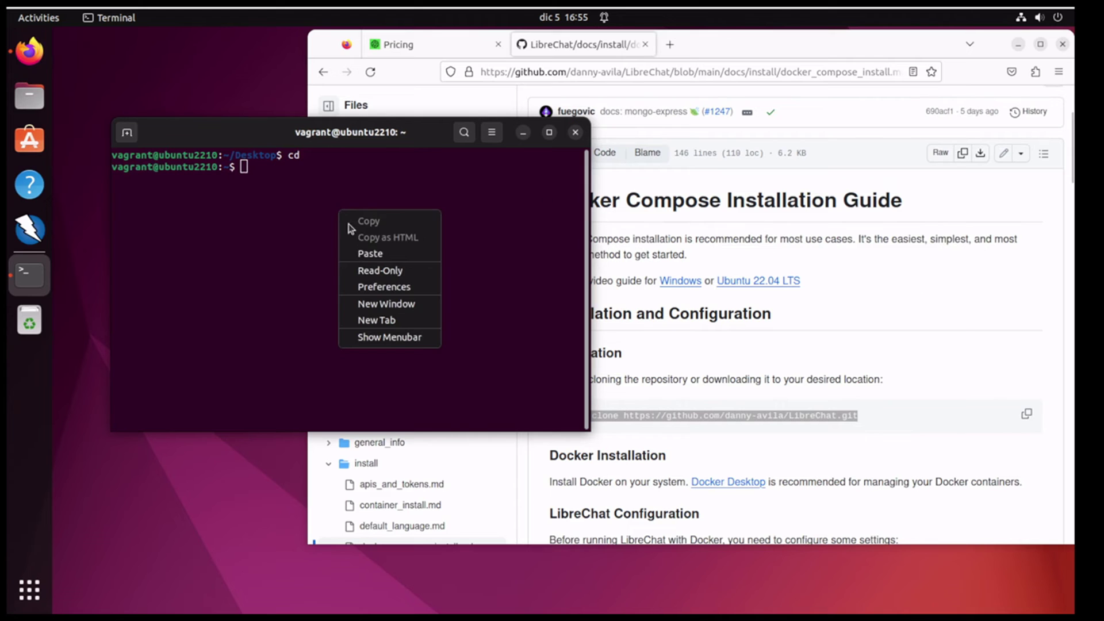
pyautogui.click(362, 253)
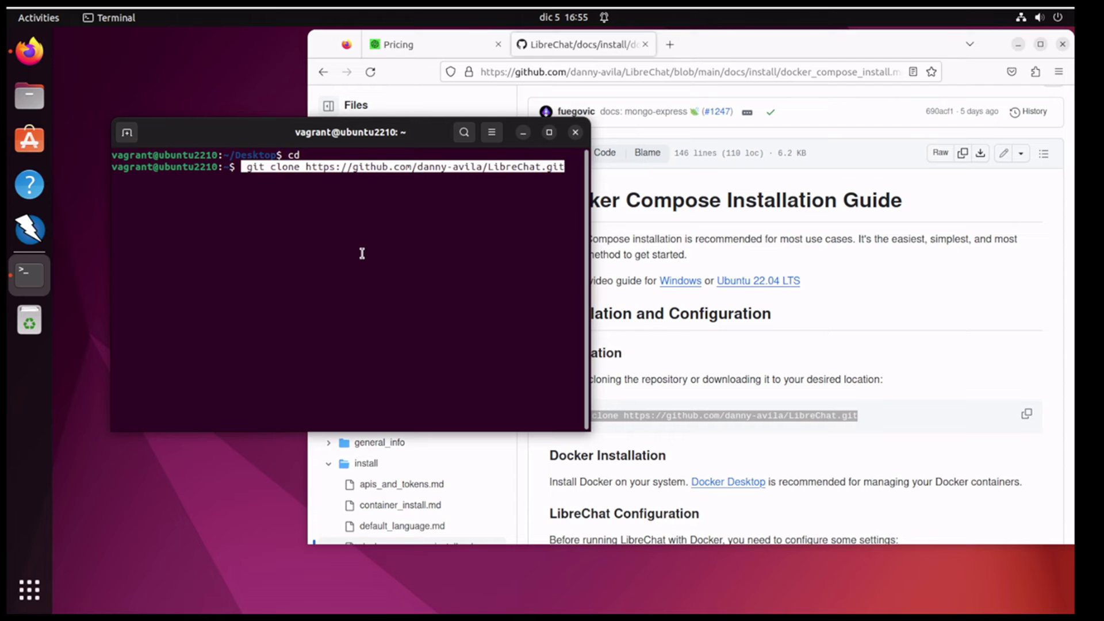
pyautogui.press('Return')
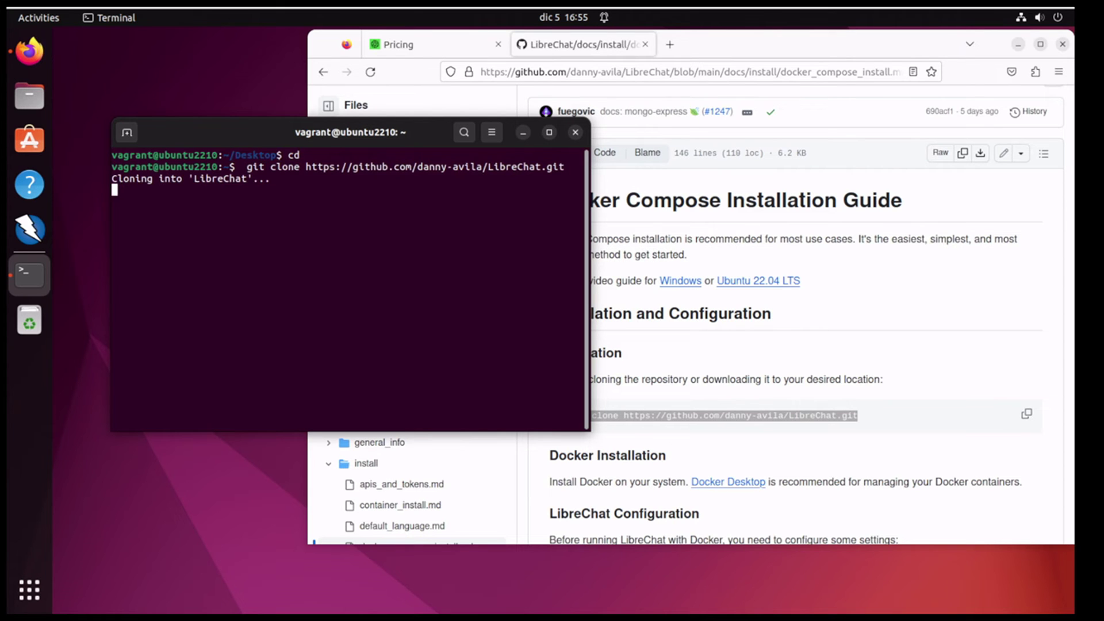
# Step: Copy the LibreChat folder name from the output and cd into LibreChat
pyautogui.doubleClick(219, 179)
pyautogui.rightClick(211, 183)
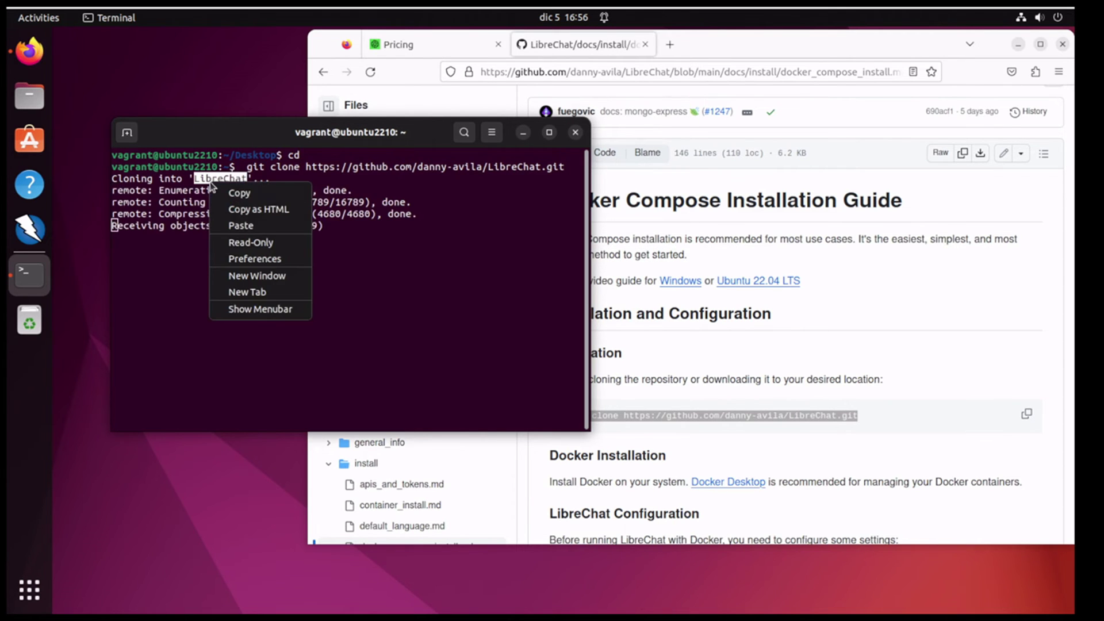
pyautogui.click(239, 193)
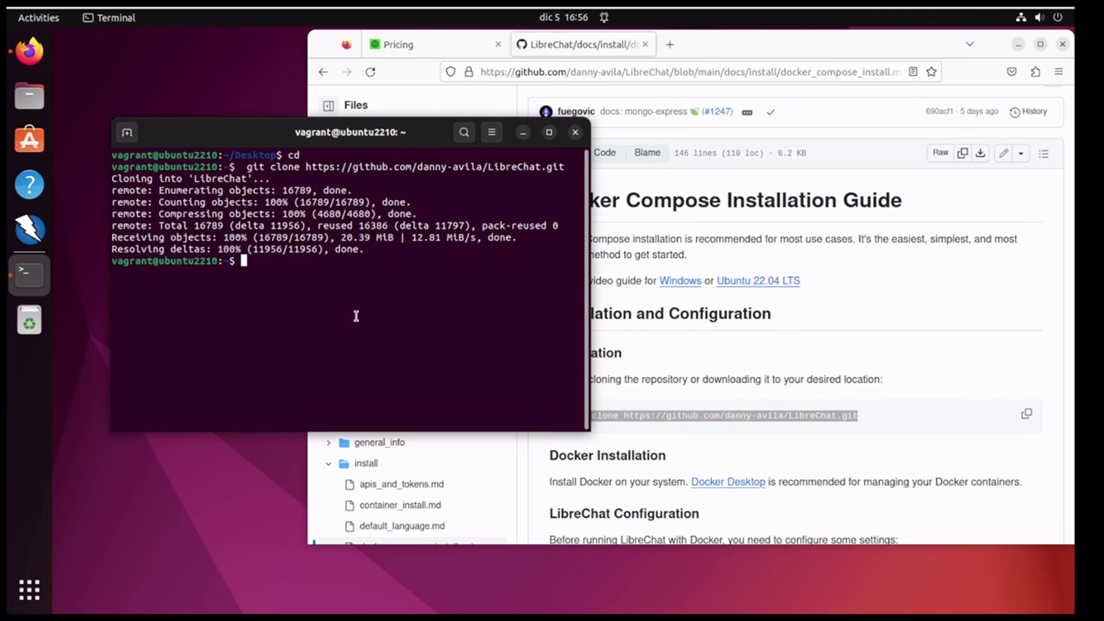
pyautogui.write('cd')
pyautogui.hotkey('ctrl', 'shift', 'v')
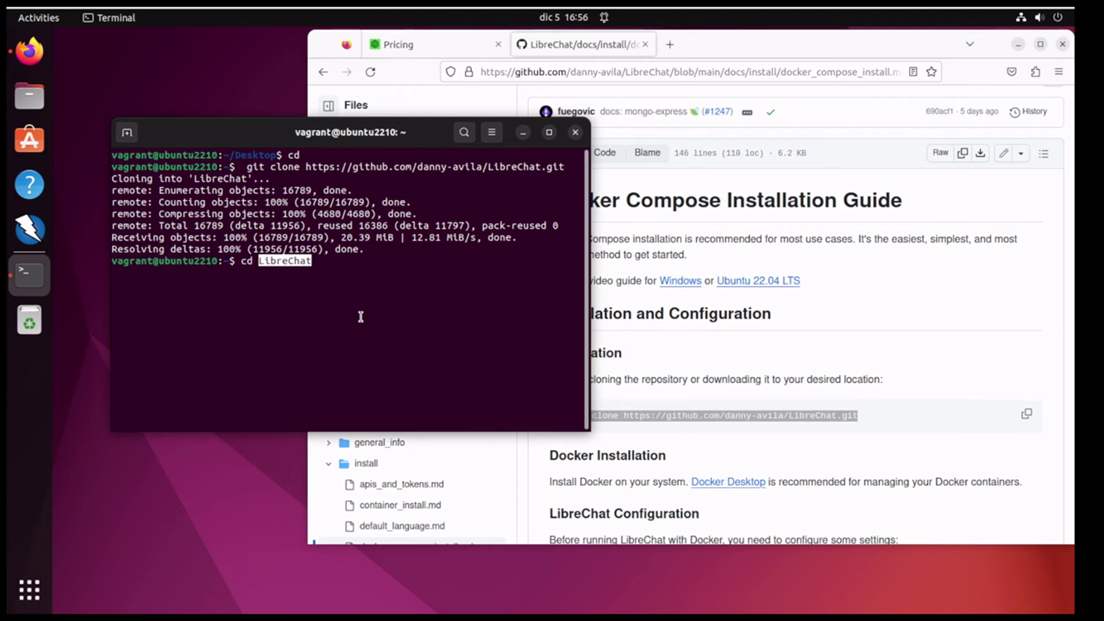
pyautogui.press('Return')
# Step: List the LibreChat folder contents with ls, then with ls -a to show hidden files
pyautogui.write('ls')
pyautogui.press('Return')
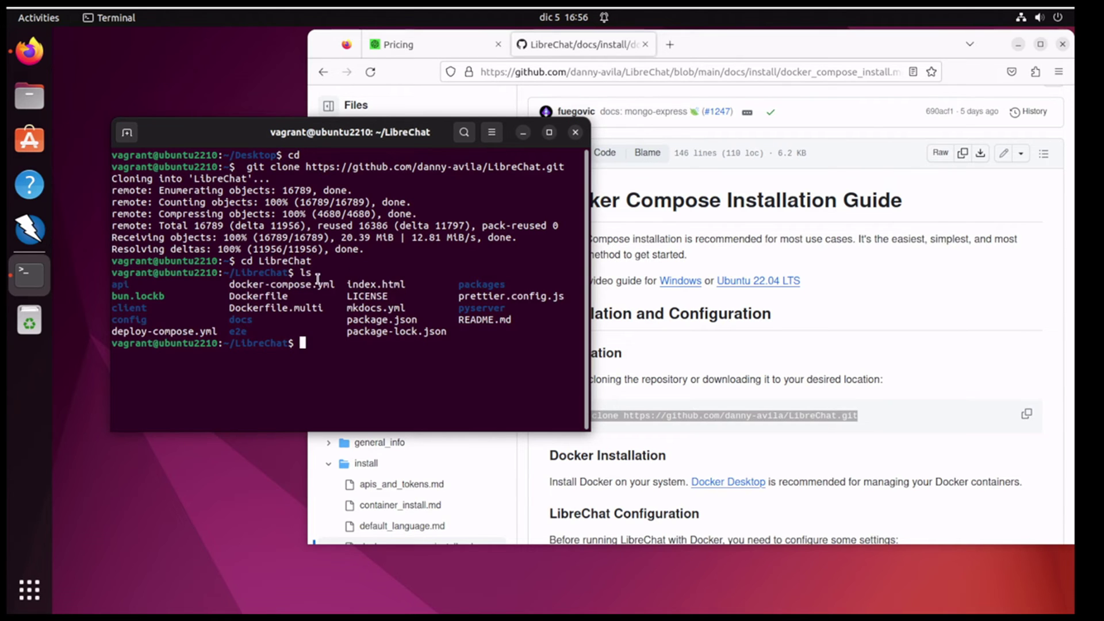
pyautogui.write('kl')
pyautogui.press('BackSpace')
pyautogui.write('ls -')
pyautogui.press('F11')
pyautogui.write('a')
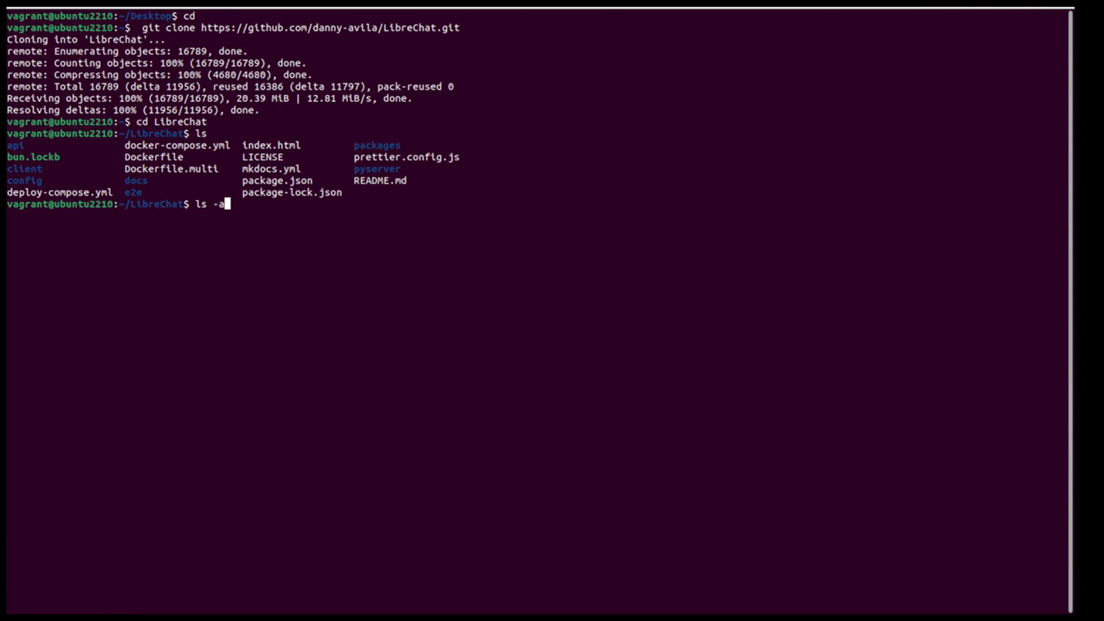
pyautogui.press('F11')
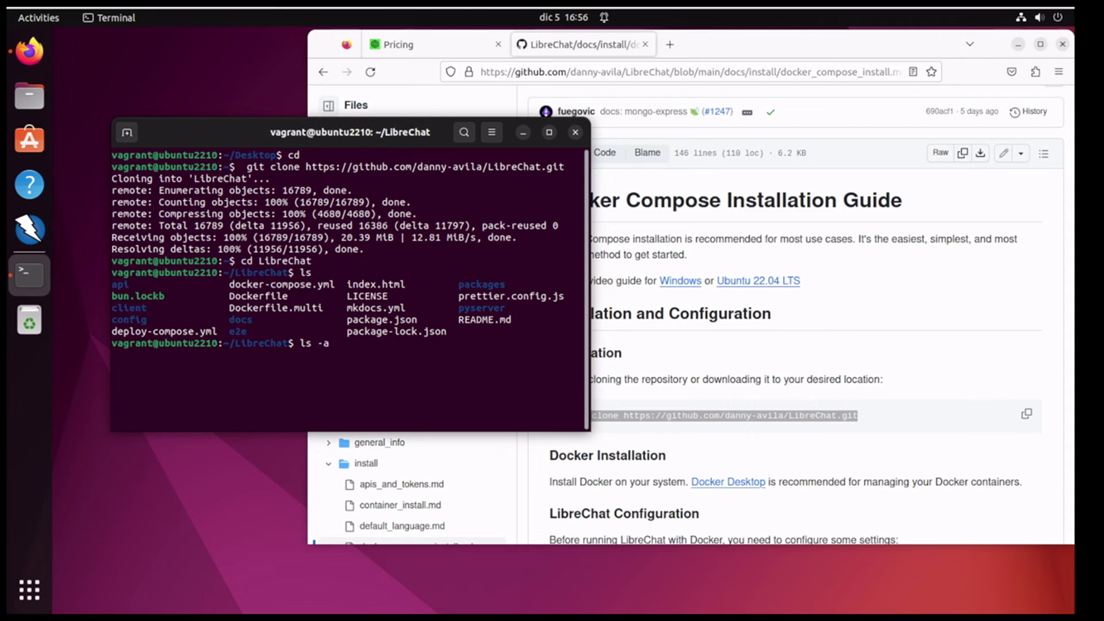
pyautogui.press('Return')
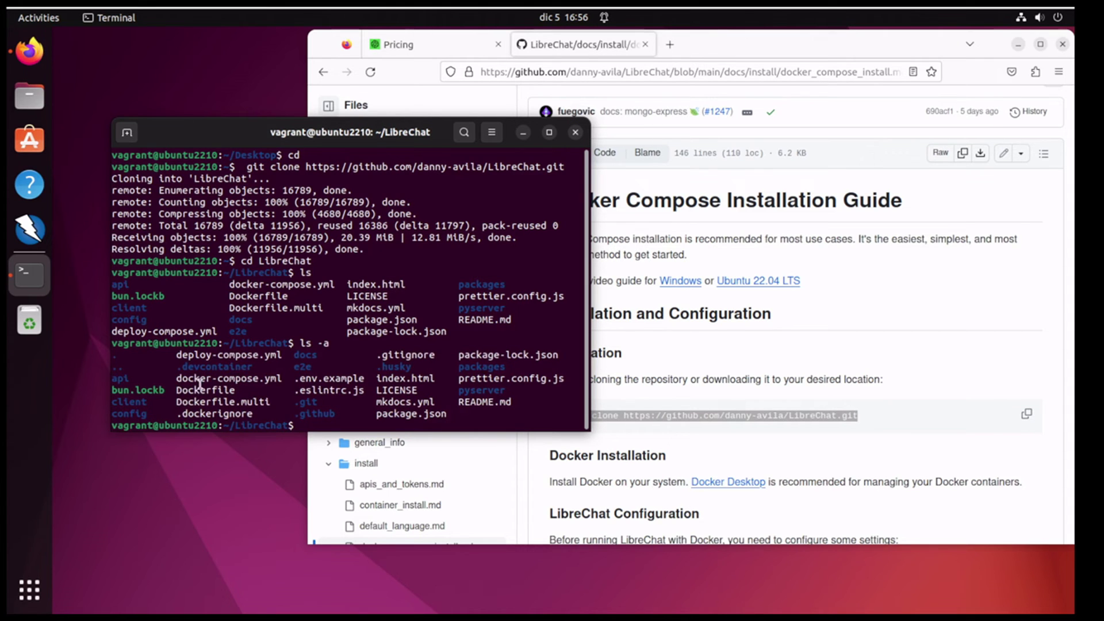
# Step: Select and copy the .env.example file name from the listing
pyautogui.doubleClick(198, 381)
pyautogui.doubleClick(307, 380)
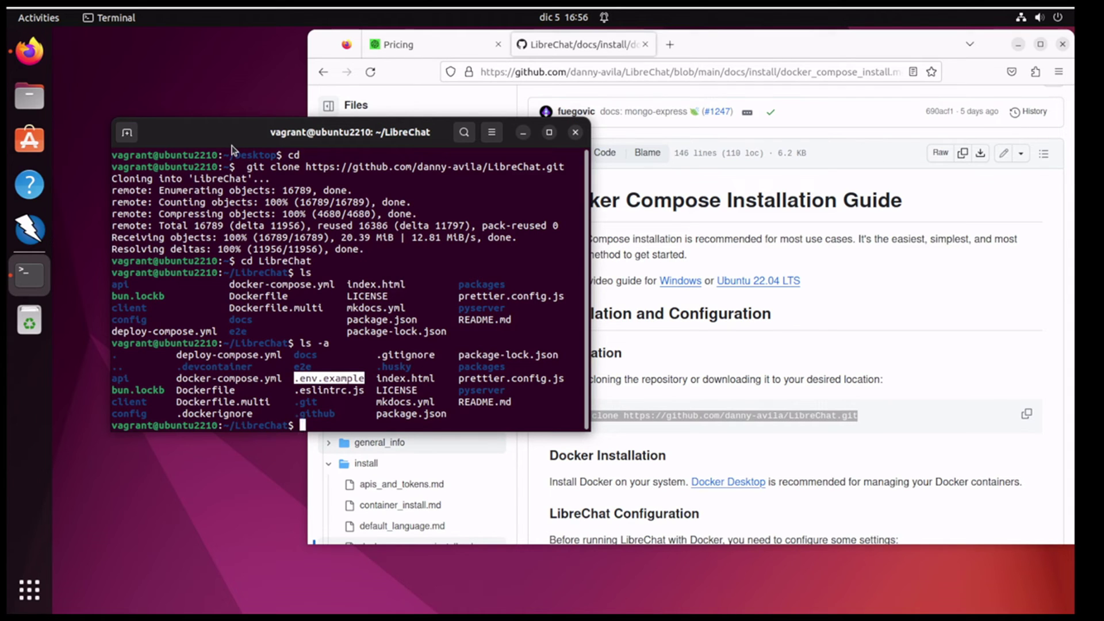
pyautogui.click(292, 378)
pyautogui.moveTo(294, 379); pyautogui.dragTo(367, 377)
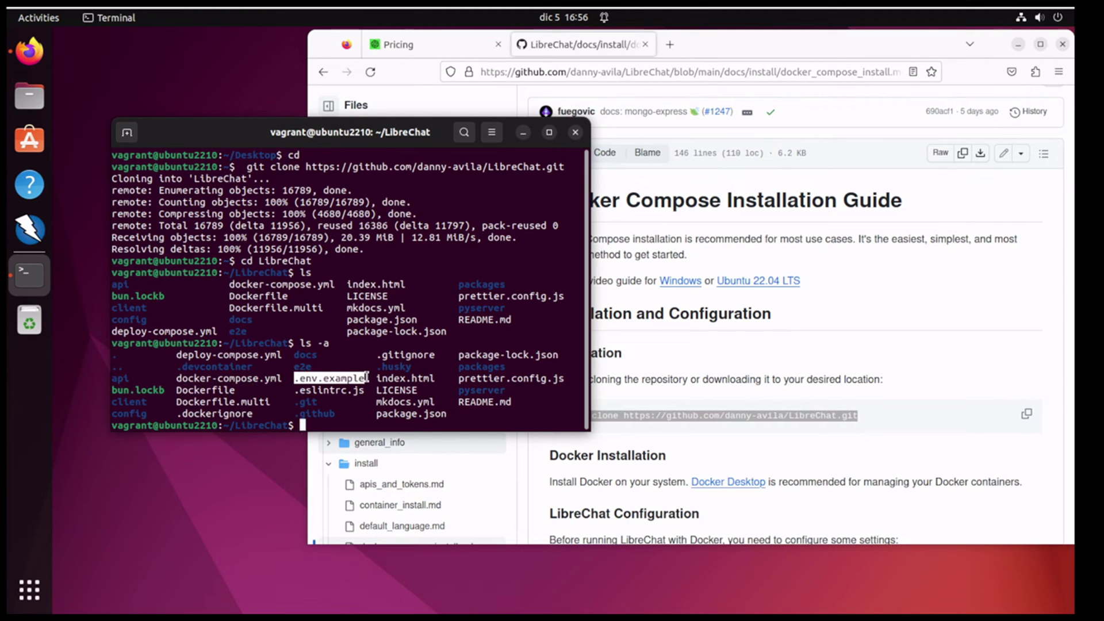
pyautogui.click(348, 421)
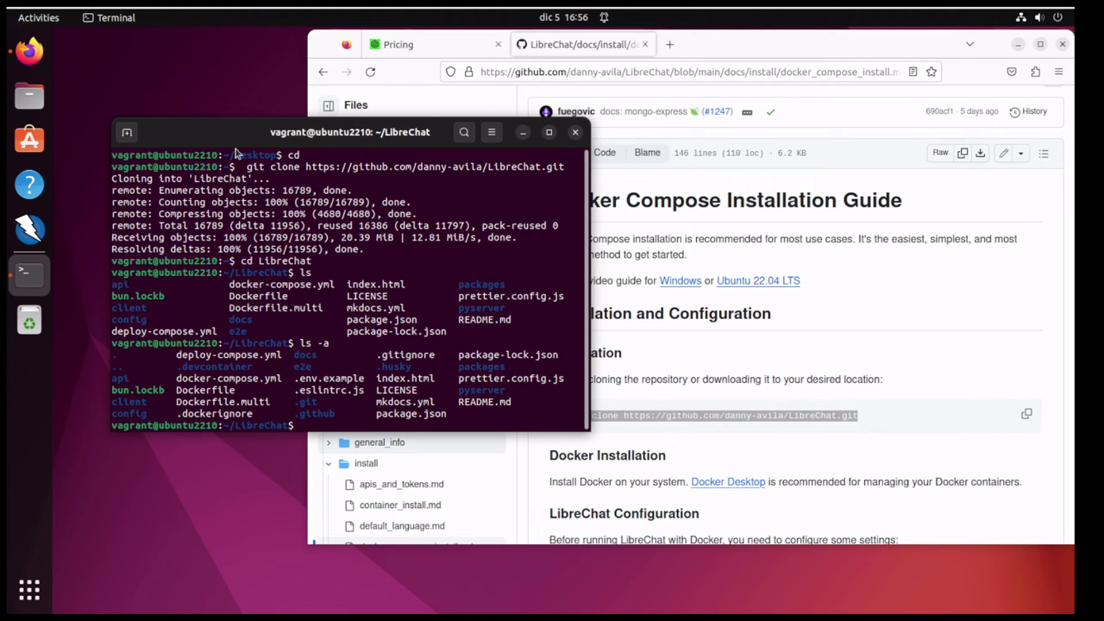
pyautogui.doubleClick(324, 380)
pyautogui.rightClick(326, 384)
pyautogui.click(351, 390)
# Step: Copy .env.example to a new .env file, fixing the misspelt .evn target
pyautogui.write('cpp')
pyautogui.press('BackSpace')
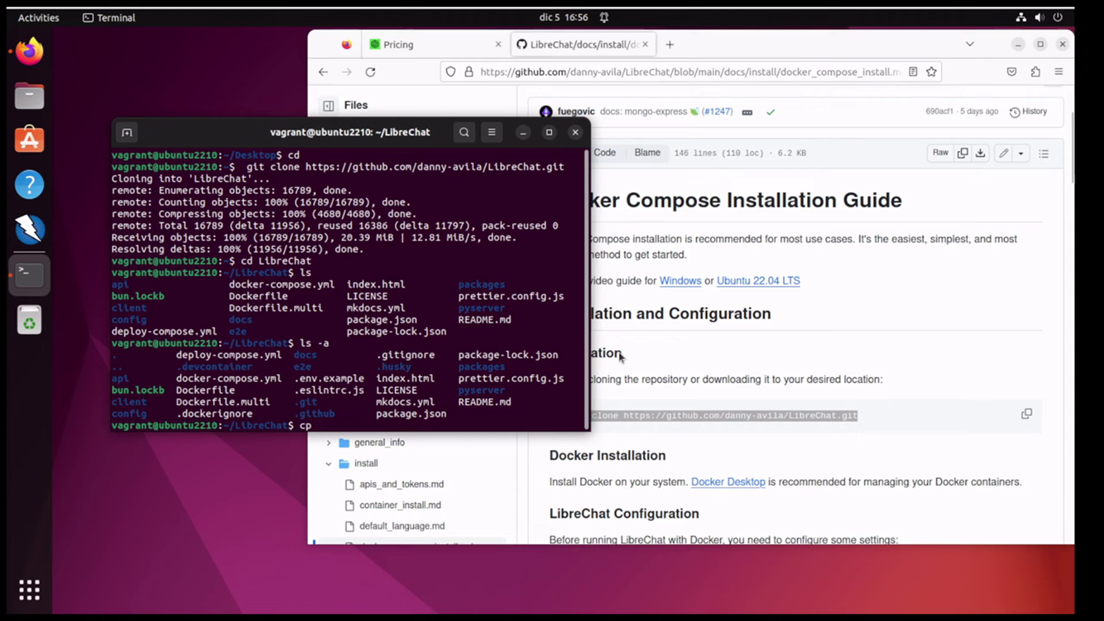
pyautogui.hotkey('ctrl', 'shift', 'v')
pyautogui.write('.evn')
pyautogui.press('Return')
pyautogui.press('Up')
pyautogui.press('BackSpace')
pyautogui.press('BackSpace')
pyautogui.press('BackSpace')
pyautogui.write('env')
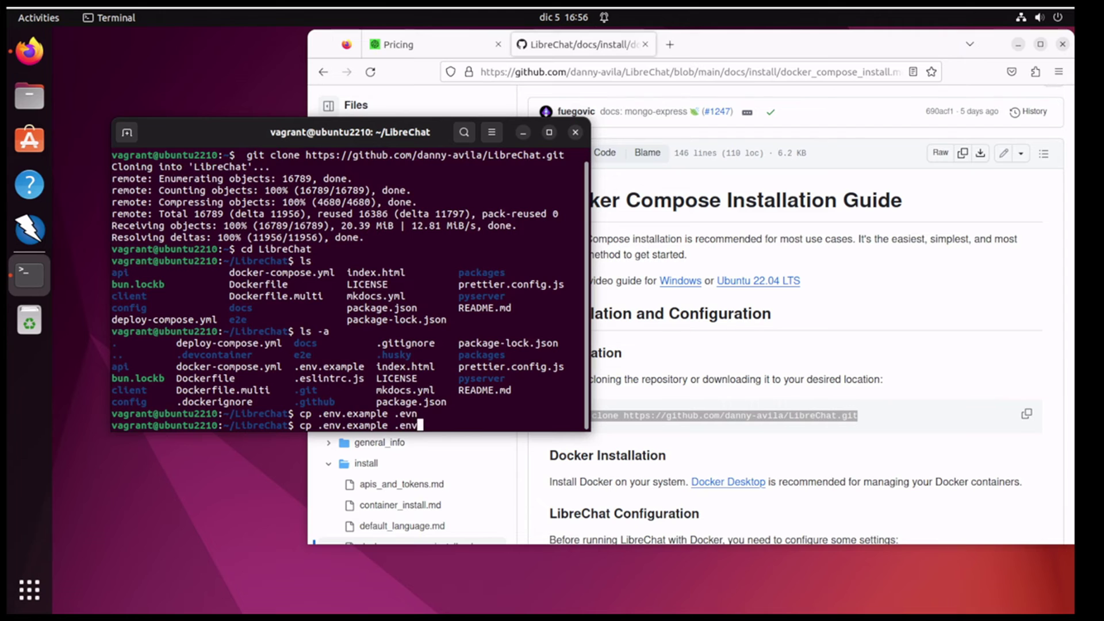
pyautogui.press('Return')
pyautogui.write('vi .env')
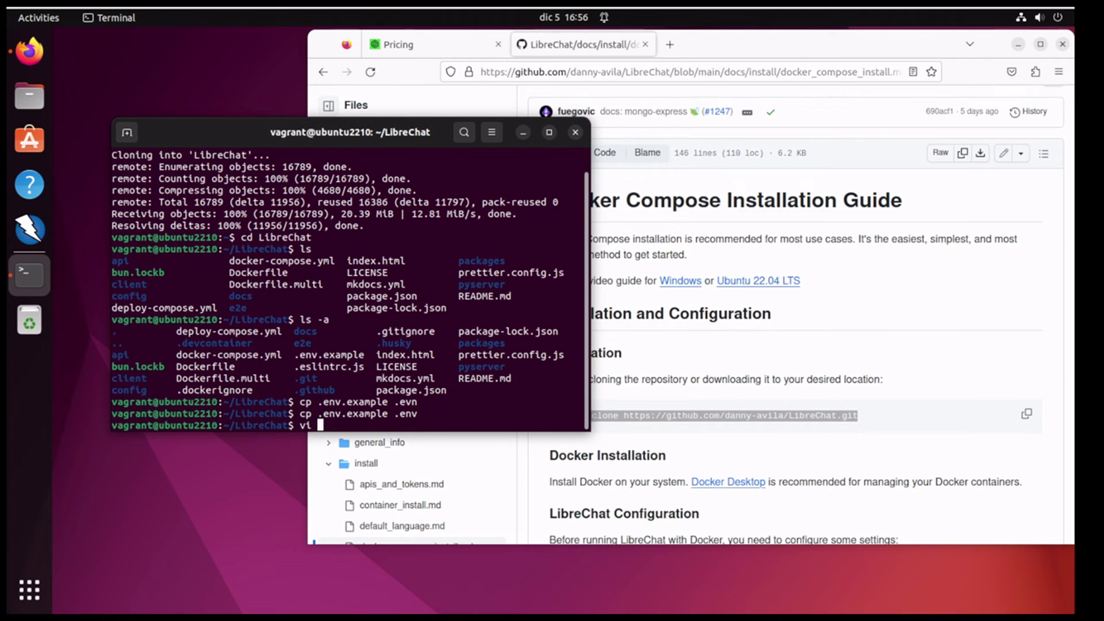
# Step: Open .env in vi and browse the server, endpoint and Azure settings
pyautogui.press('Return')
pyautogui.press('Down')
pyautogui.press('Down')
pyautogui.press('Down')
pyautogui.press('Down')
pyautogui.press('Down')
pyautogui.press('Down')
pyautogui.press('Down')
pyautogui.press('Down')
pyautogui.press('Down')
pyautogui.press('Down')
pyautogui.press('Down')
pyautogui.press('Down')
pyautogui.press('Down')
pyautogui.press('Down')
pyautogui.press('Down')
pyautogui.press('Down')
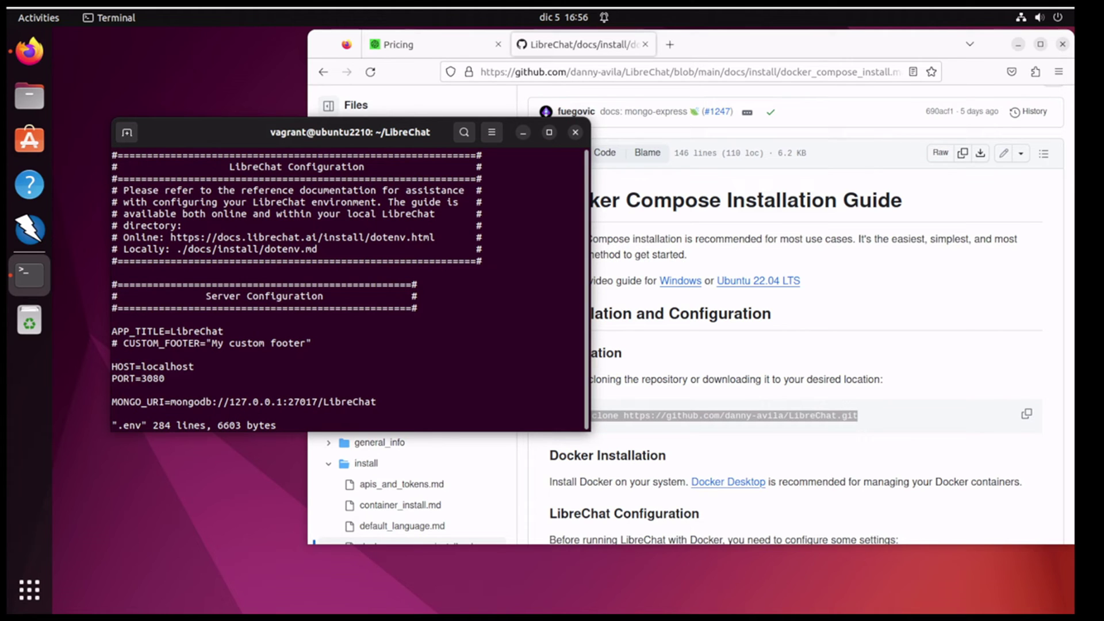
pyautogui.press('Down')
pyautogui.press('Down')
pyautogui.press('Down')
pyautogui.press('Down')
pyautogui.press('Down')
pyautogui.press('Down')
pyautogui.press('Down')
pyautogui.press('Up')
pyautogui.press('Up')
pyautogui.press('Up')
pyautogui.press('Up')
pyautogui.press('Up')
pyautogui.press('Up')
pyautogui.press('Up')
pyautogui.press('Up')
pyautogui.press('Right')
pyautogui.press('Right')
pyautogui.press('Right')
pyautogui.press('Right')
pyautogui.press('Right')
pyautogui.press('Right')
pyautogui.press('Right')
pyautogui.press('Right')
pyautogui.press('Right')
pyautogui.press('Right')
pyautogui.press('Right')
pyautogui.press('Right')
pyautogui.press('Right')
pyautogui.press('Down')
pyautogui.press('Down')
pyautogui.press('Down')
pyautogui.press('Down')
pyautogui.press('Down')
pyautogui.press('Down')
pyautogui.press('Down')
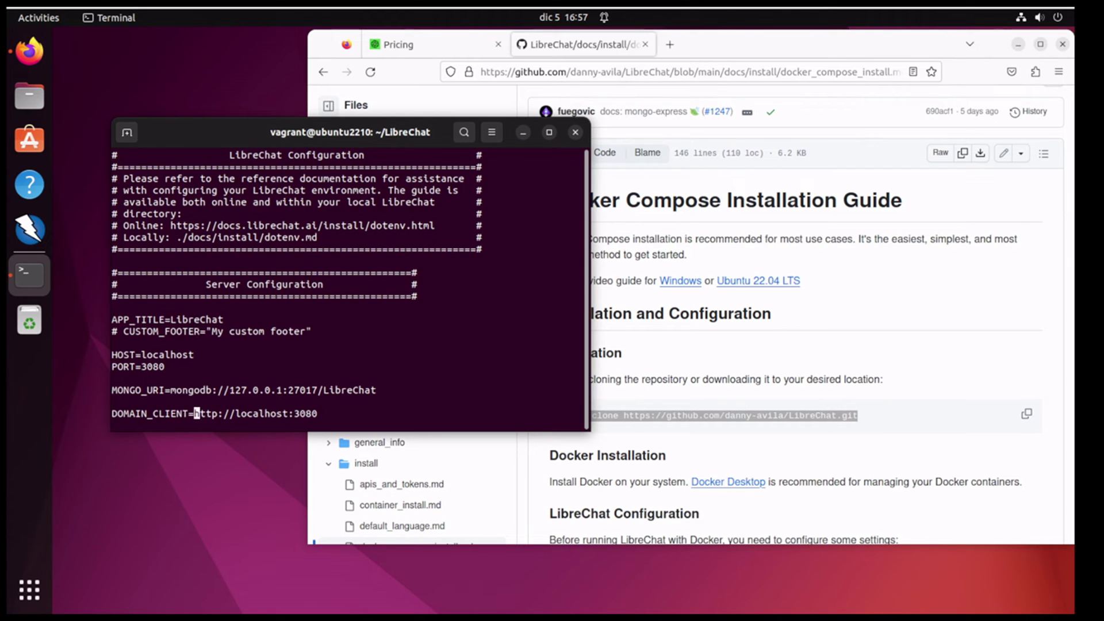
pyautogui.press('Up')
pyautogui.press('Down')
pyautogui.press('Down')
pyautogui.press('Down')
pyautogui.press('Down')
pyautogui.press('Down')
pyautogui.press('Down')
pyautogui.press('Down')
pyautogui.press('Down')
pyautogui.press('Down')
pyautogui.press('Down')
pyautogui.press('Down')
pyautogui.press('Down')
pyautogui.press('Down')
pyautogui.press('Down')
pyautogui.press('Down')
pyautogui.press('Down')
pyautogui.press('Down')
pyautogui.press('Up')
pyautogui.press('Up')
pyautogui.press('Up')
pyautogui.press('Up')
pyautogui.press('Up')
pyautogui.press('Up')
pyautogui.press('Down')
pyautogui.press('Down')
pyautogui.press('Down')
pyautogui.press('Down')
pyautogui.press('Down')
pyautogui.press('Down')
pyautogui.press('Down')
pyautogui.press('Down')
pyautogui.press('Down')
pyautogui.press('Down')
pyautogui.press('Down')
pyautogui.press('Down')
pyautogui.press('Down')
pyautogui.press('Down')
pyautogui.press('Down')
pyautogui.press('Down')
pyautogui.press('Down')
pyautogui.press('Down')
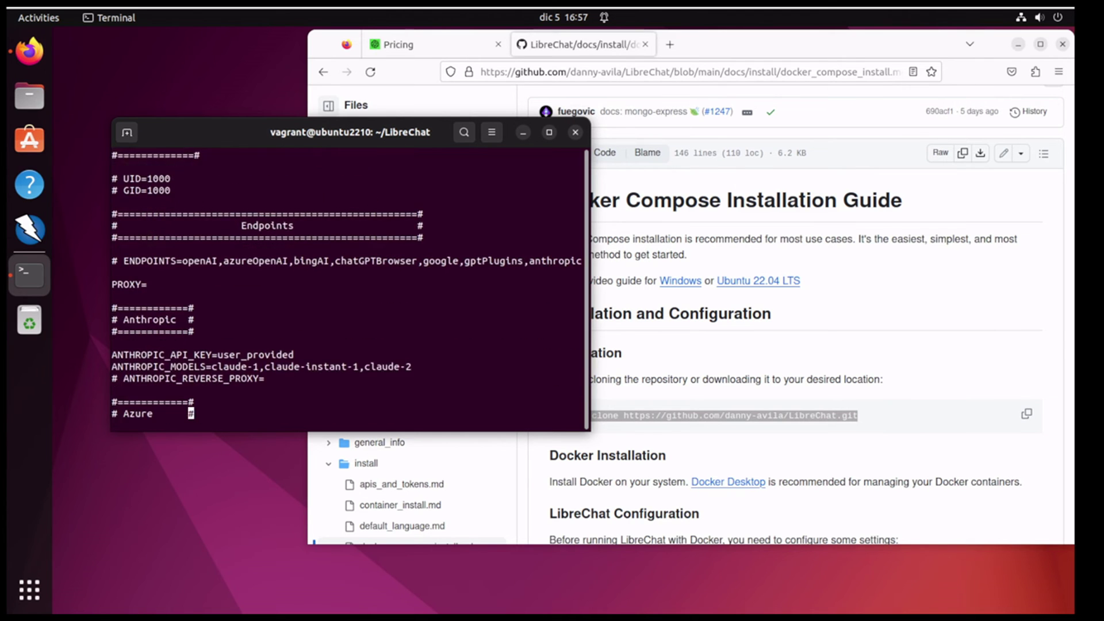
pyautogui.press('Down')
pyautogui.press('Down')
pyautogui.press('Down')
pyautogui.press('Down')
pyautogui.press('Down')
pyautogui.press('Down')
pyautogui.press('Down')
pyautogui.press('Down')
pyautogui.press('Down')
pyautogui.press('Down')
pyautogui.press('Down')
pyautogui.press('Down')
pyautogui.press('Down')
pyautogui.press('Down')
pyautogui.press('Down')
pyautogui.press('Down')
pyautogui.press('Down')
pyautogui.press('Down')
pyautogui.press('Down')
pyautogui.press('Down')
pyautogui.press('Up')
pyautogui.press('Up')
pyautogui.press('Up')
pyautogui.press('Up')
pyautogui.press('Up')
pyautogui.press('Up')
pyautogui.press('Up')
pyautogui.press('Up')
pyautogui.press('Up')
pyautogui.press('Up')
pyautogui.press('Up')
pyautogui.press('Up')
pyautogui.press('Up')
pyautogui.press('Up')
pyautogui.press('Up')
pyautogui.press('Up')
pyautogui.press('Up')
pyautogui.press('Up')
pyautogui.press('Down')
pyautogui.press('Down')
pyautogui.press('Down')
pyautogui.press('Down')
pyautogui.press('Down')
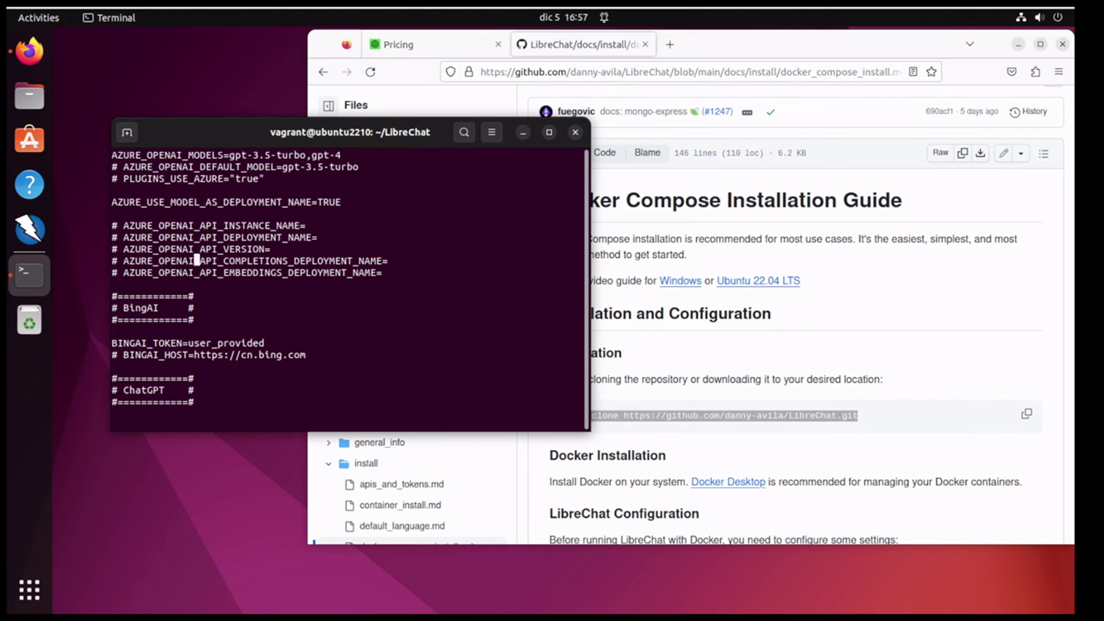
pyautogui.press('Down')
pyautogui.press('Down')
pyautogui.press('Down')
pyautogui.press('Down')
pyautogui.press('Down')
pyautogui.press('Down')
pyautogui.press('Down')
pyautogui.press('Down')
pyautogui.press('Down')
pyautogui.press('Down')
pyautogui.press('Down')
pyautogui.press('Down')
pyautogui.press('Down')
pyautogui.press('Down')
pyautogui.press('Down')
pyautogui.press('Down')
pyautogui.press('Down')
pyautogui.press('Down')
pyautogui.press('Down')
pyautogui.press('Down')
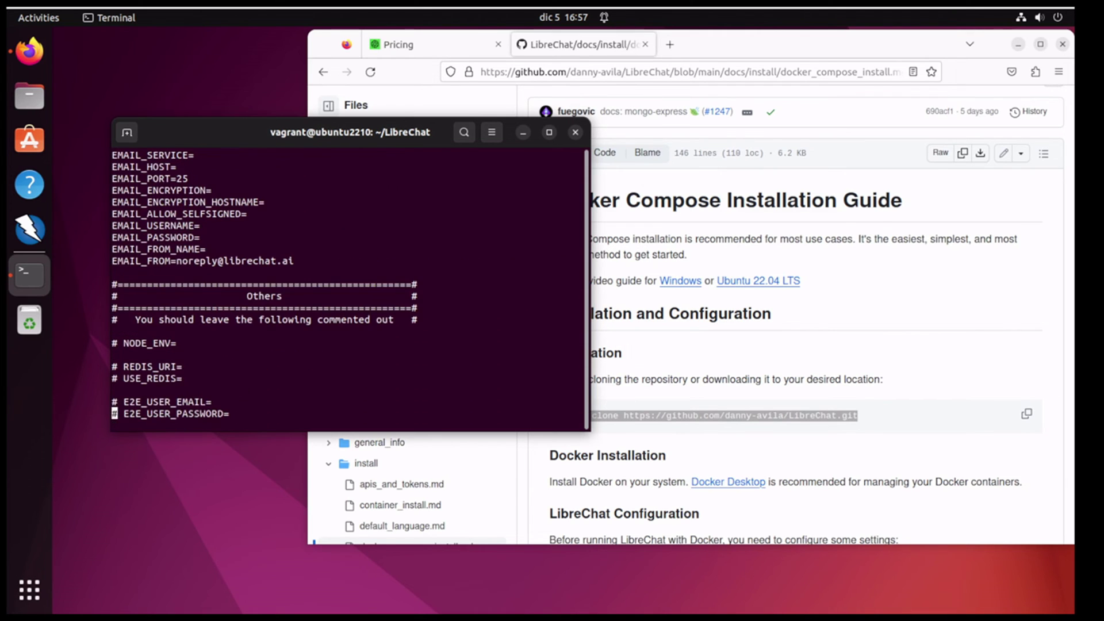
# Step: Change ALLOW_REGISTRATION from true to false and attempt to quit with :q
pyautogui.press('Up')
pyautogui.press('Up')
pyautogui.press('Up')
pyautogui.press('Up')
pyautogui.press('Up')
pyautogui.press('Up')
pyautogui.press('Up')
pyautogui.press('Up')
pyautogui.press('Up')
pyautogui.press('Up')
pyautogui.press('Up')
pyautogui.press('Up')
pyautogui.press('Up')
pyautogui.press('Up')
pyautogui.press('Up')
pyautogui.press('Up')
pyautogui.press('Up')
pyautogui.press('Up')
pyautogui.press('Up')
pyautogui.press('Up')
pyautogui.press('Up')
pyautogui.press('Up')
pyautogui.press('Up')
pyautogui.press('Up')
pyautogui.press('Up')
pyautogui.press('Up')
pyautogui.press('Up')
pyautogui.press('Up')
pyautogui.press('Up')
pyautogui.press('Up')
pyautogui.press('Up')
pyautogui.press('Up')
pyautogui.press('Up')
pyautogui.press('Up')
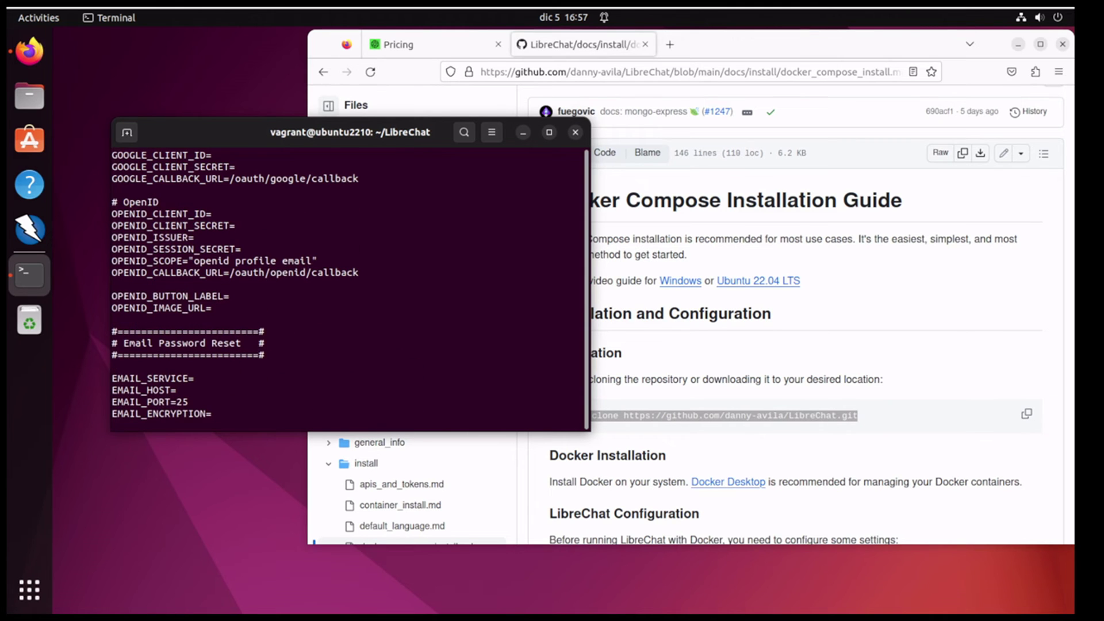
pyautogui.press('Up')
pyautogui.press('Up')
pyautogui.press('Up')
pyautogui.press('Up')
pyautogui.press('Up')
pyautogui.press('Up')
pyautogui.press('Up')
pyautogui.press('Up')
pyautogui.press('Up')
pyautogui.press('Up')
pyautogui.press('Up')
pyautogui.press('Up')
pyautogui.press('Up')
pyautogui.press('Up')
pyautogui.press('Up')
pyautogui.press('Up')
pyautogui.press('Up')
pyautogui.press('Up')
pyautogui.press('Up')
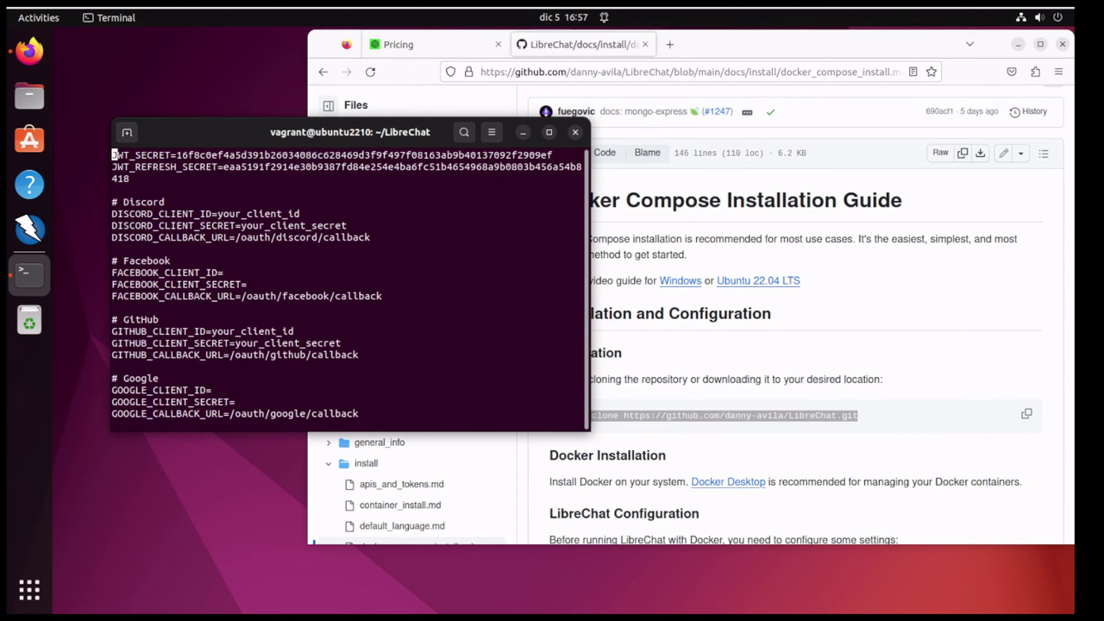
pyautogui.press('Up')
pyautogui.press('Up')
pyautogui.press('Up')
pyautogui.press('Up')
pyautogui.press('Up')
pyautogui.press('Up')
pyautogui.press('Up')
pyautogui.press('Up')
pyautogui.press('Up')
pyautogui.press('Up')
pyautogui.press('Up')
pyautogui.press('Up')
pyautogui.press('Up')
pyautogui.press('Up')
pyautogui.press('Up')
pyautogui.press('Up')
pyautogui.press('Down')
pyautogui.press('Down')
pyautogui.press('Down')
pyautogui.press('Down')
pyautogui.press('Down')
pyautogui.press('Down')
pyautogui.press('Down')
pyautogui.press('Down')
pyautogui.press('Right')
pyautogui.press('Right')
pyautogui.press('Right')
pyautogui.press('Right')
pyautogui.press('Right')
pyautogui.press('Right')
pyautogui.press('Right')
pyautogui.press('Right')
pyautogui.press('Right')
pyautogui.press('Right')
pyautogui.press('Right')
pyautogui.press('Right')
pyautogui.press('Right')
pyautogui.press('Right')
pyautogui.press('Right')
pyautogui.press('Right')
pyautogui.press('Right')
pyautogui.press('Right')
pyautogui.press('Right')
pyautogui.press('Right')
pyautogui.press('Right')
pyautogui.press('Right')
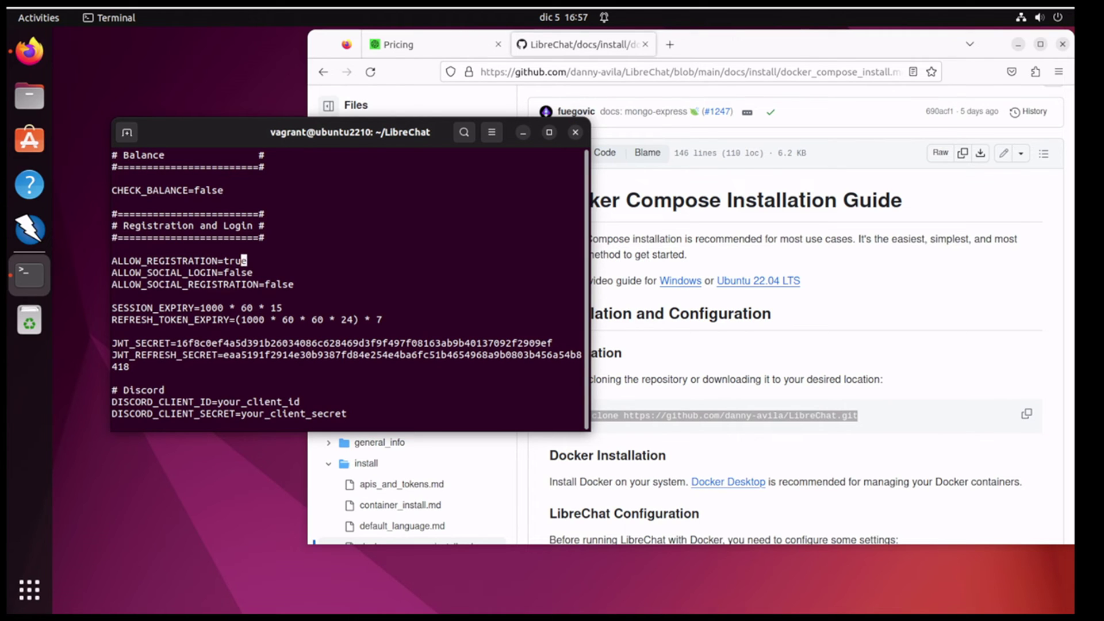
pyautogui.press('Left')
pyautogui.press('Left')
pyautogui.press('Left')
pyautogui.press('Right')
pyautogui.write('false')
pyautogui.write(':q')
pyautogui.press('Return')
# Step: Discard the .env change with :q!, then open and close docker-compose.yml in vi
pyautogui.write(':q!')
pyautogui.press('Return')
pyautogui.write('vi doc')
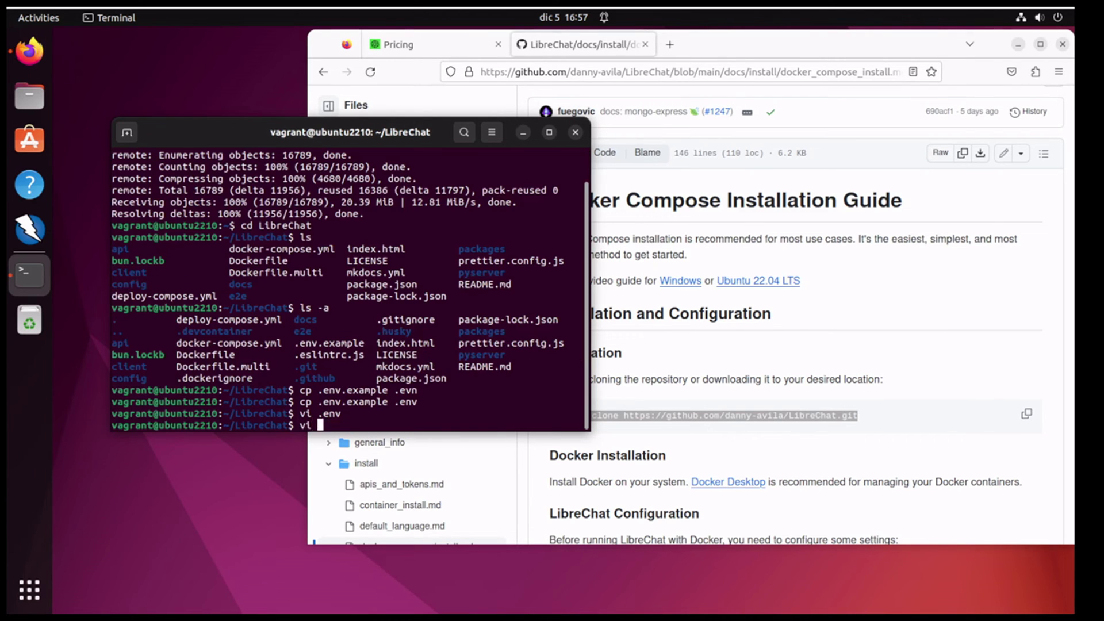
pyautogui.write('k')
pyautogui.press('Tab')
pyautogui.press('Return')
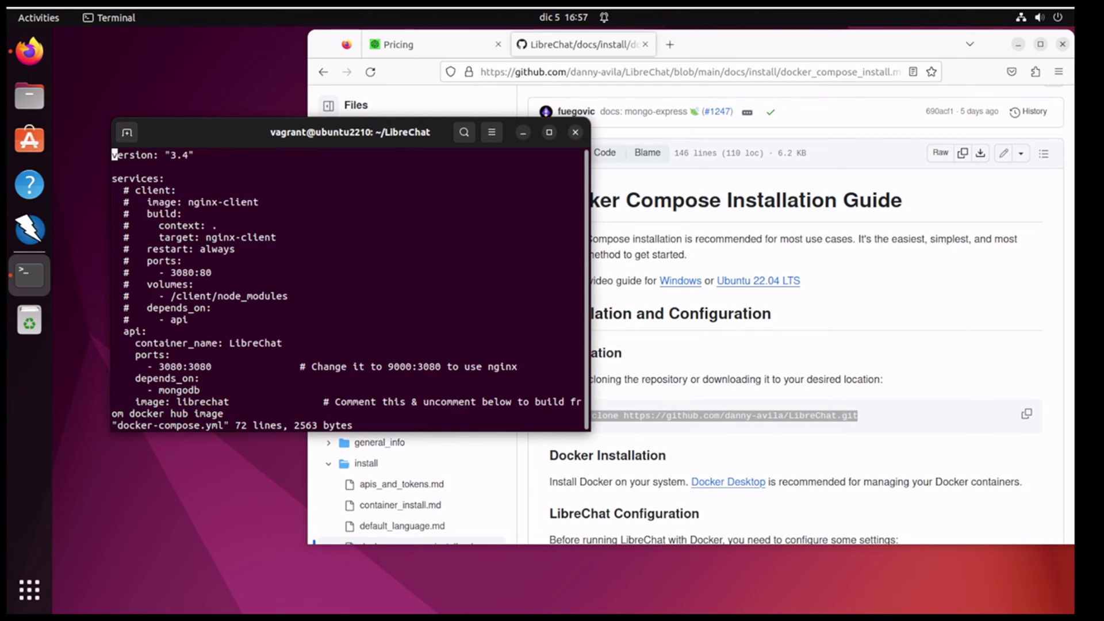
pyautogui.write(':q')
pyautogui.press('Return')
# Step: Install vim with sudo apt install vim, confirming with Y
pyautogui.write('vim dock')
pyautogui.press('Tab')
pyautogui.press('Return')
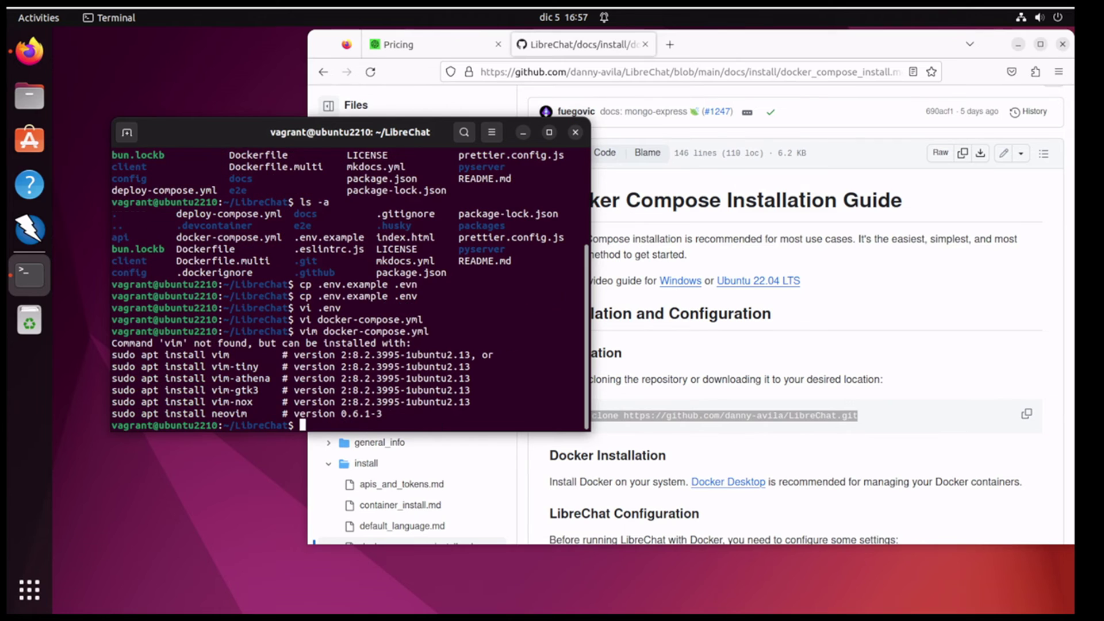
pyautogui.write('sudo apt install vim')
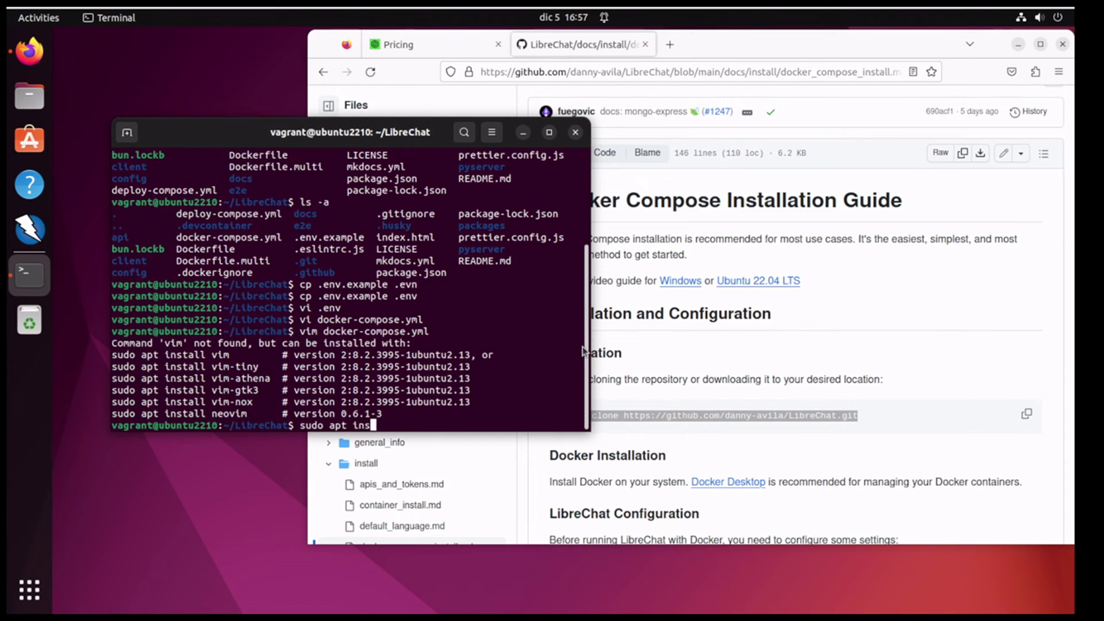
pyautogui.press('Return')
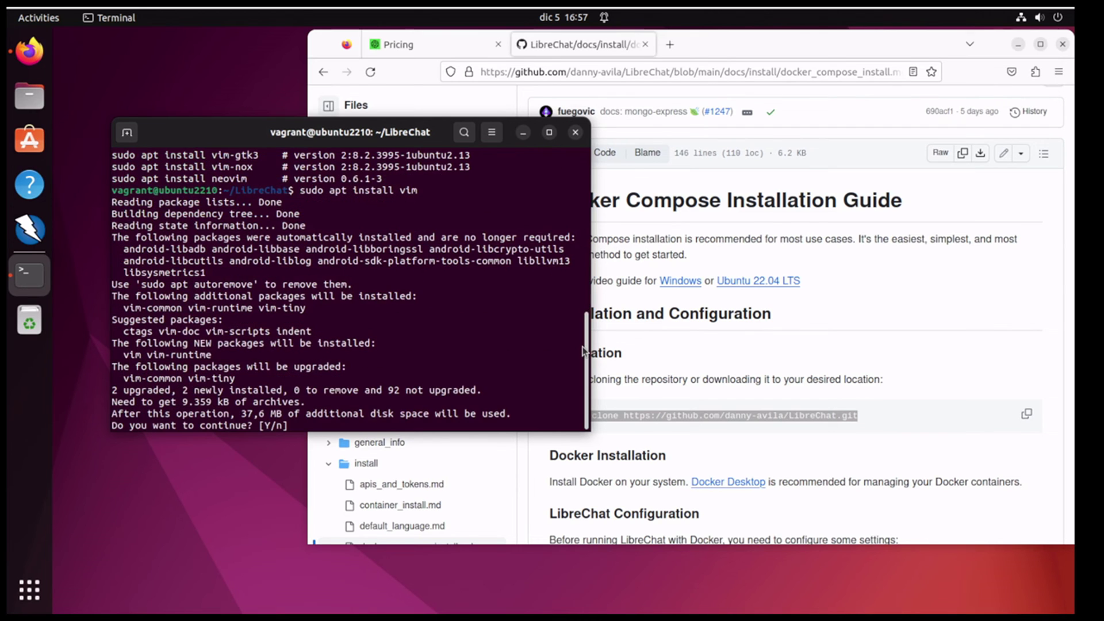
pyautogui.write('Y')
pyautogui.press('Return')
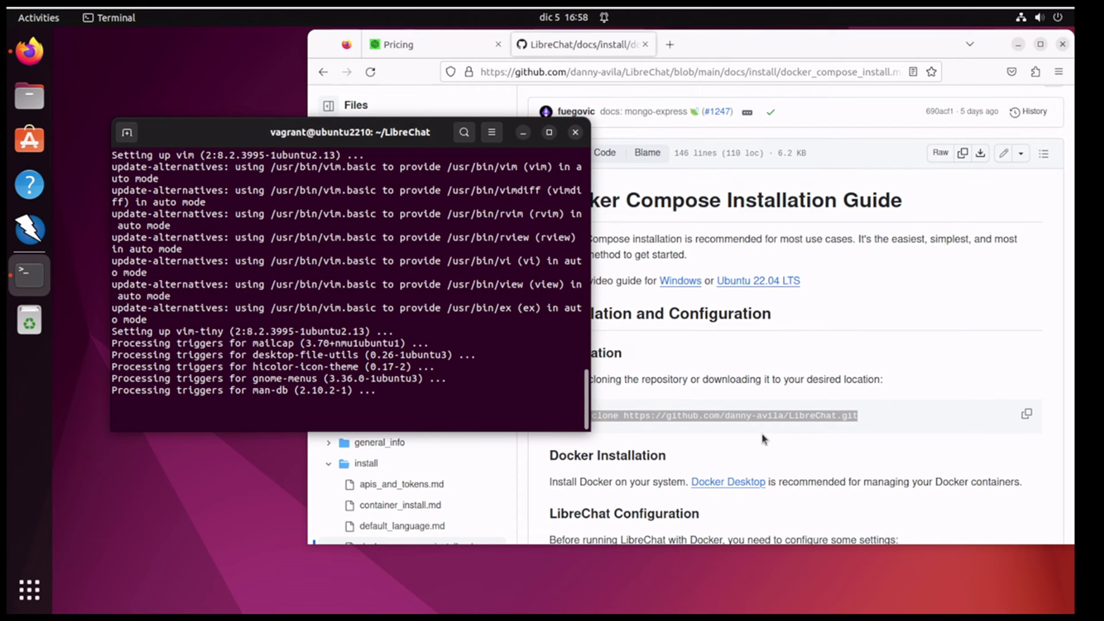
# Step: Open docker-compose.yml in vim and review the api service's ports and image lines
pyautogui.write('vim docker-compose.yml')
pyautogui.press('Return')
pyautogui.press('Down')
pyautogui.press('Down')
pyautogui.press('Down')
pyautogui.press('Down')
pyautogui.press('Down')
pyautogui.press('Down')
pyautogui.press('Down')
pyautogui.press('Down')
pyautogui.press('Down')
pyautogui.press('Down')
pyautogui.press('Down')
pyautogui.press('Down')
pyautogui.press('Down')
pyautogui.press('Down')
pyautogui.press('Down')
pyautogui.press('Down')
pyautogui.press('Right')
pyautogui.press('Right')
pyautogui.press('Right')
pyautogui.press('Right')
pyautogui.press('Right')
pyautogui.press('Right')
pyautogui.press('Right')
pyautogui.press('Right')
pyautogui.press('Right')
pyautogui.press('Down')
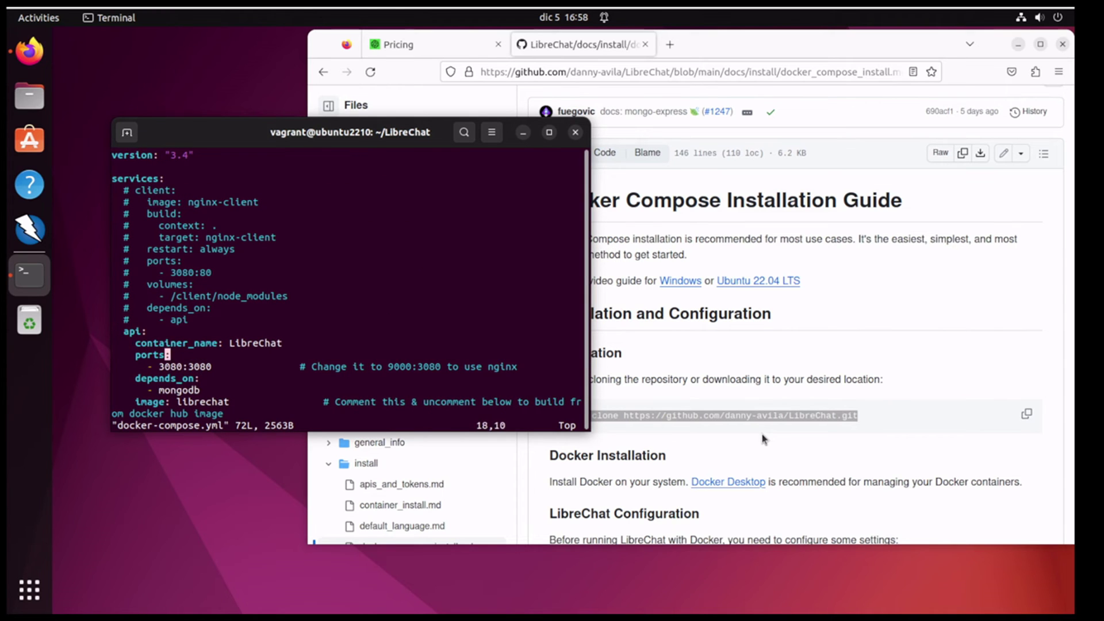
pyautogui.press('Down')
pyautogui.press('Right')
pyautogui.press('Right')
pyautogui.press('Right')
pyautogui.press('Right')
pyautogui.press('Down')
pyautogui.press('Down')
pyautogui.press('Down')
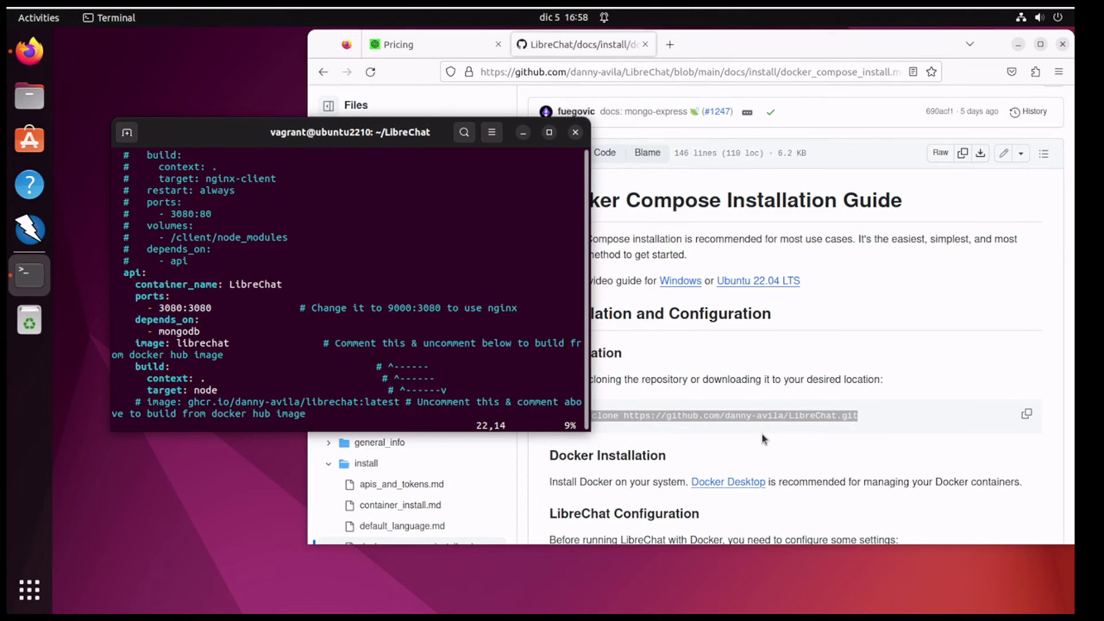
pyautogui.moveTo(591, 293); pyautogui.dragTo(867, 299)
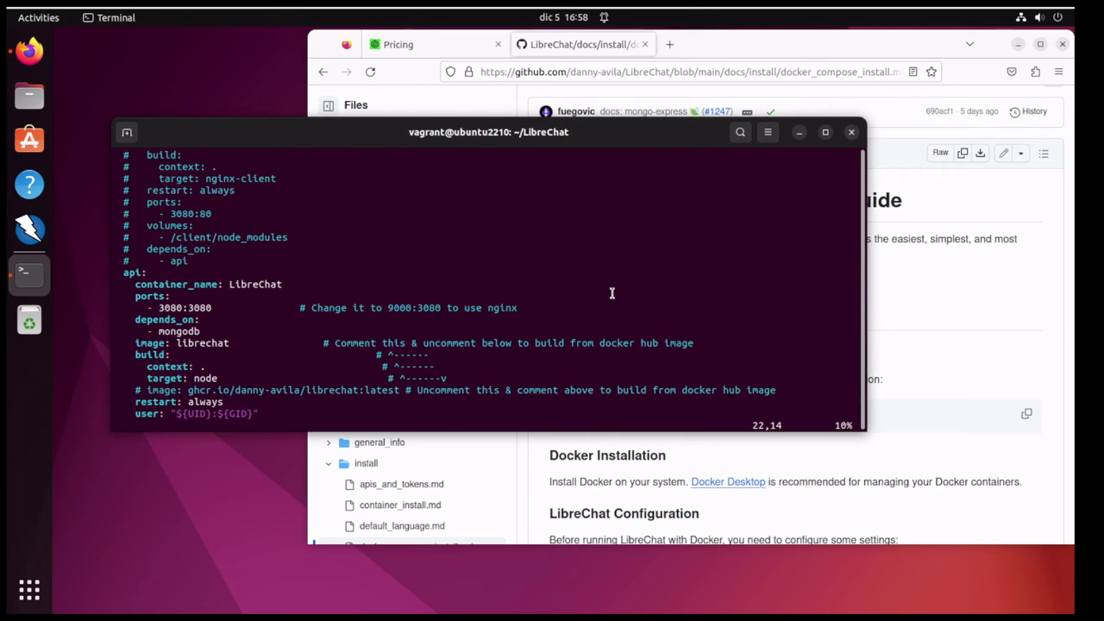
# Step: Review the build target, MONGO_URI, MEILI_HOST and meilisearch ports settings
pyautogui.press('Down')
pyautogui.press('Down')
pyautogui.press('Down')
pyautogui.press('Down')
pyautogui.press('Down')
pyautogui.press('Down')
pyautogui.press('Down')
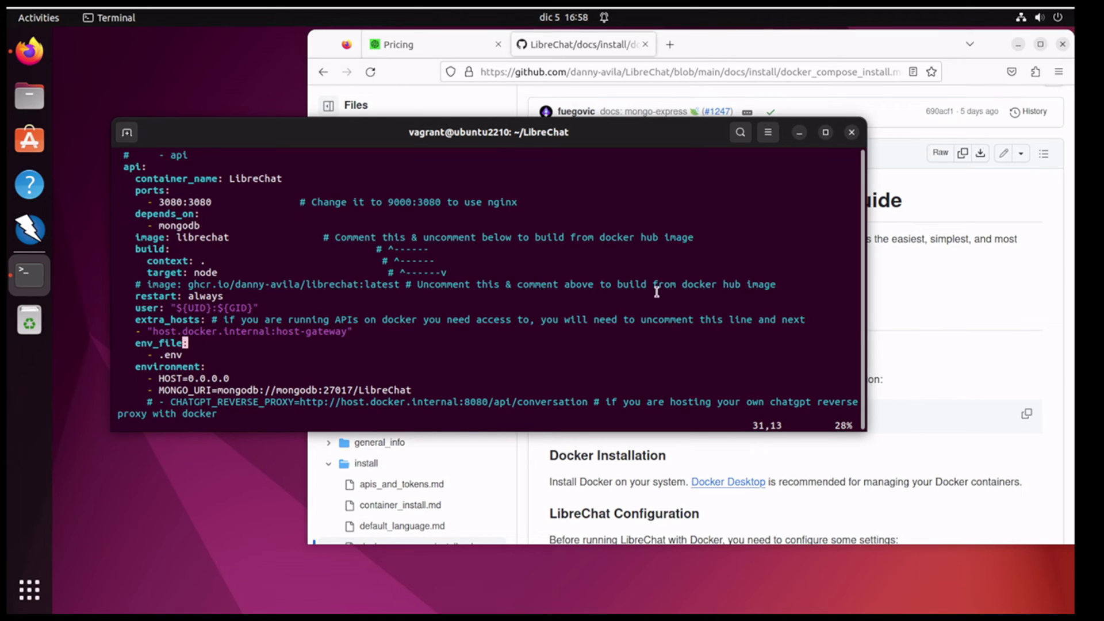
pyautogui.press('Down')
pyautogui.press('Down')
pyautogui.press('Down')
pyautogui.press('Down')
pyautogui.press('Down')
pyautogui.press('Down')
pyautogui.press('Down')
pyautogui.press('Down')
pyautogui.press('Down')
pyautogui.press('Down')
pyautogui.press('Up')
pyautogui.press('Up')
pyautogui.press('Up')
pyautogui.press('Up')
pyautogui.press('Up')
pyautogui.press('Up')
pyautogui.press('Down')
pyautogui.press('Down')
pyautogui.press('Down')
pyautogui.press('Down')
pyautogui.press('Down')
pyautogui.press('Down')
pyautogui.press('Down')
pyautogui.press('Down')
pyautogui.press('Down')
pyautogui.press('Down')
pyautogui.press('Down')
pyautogui.press('Down')
pyautogui.press('Down')
pyautogui.press('Down')
pyautogui.press('Down')
pyautogui.press('Down')
pyautogui.press('Down')
pyautogui.press('Down')
pyautogui.press('Down')
pyautogui.press('Down')
pyautogui.press('Down')
pyautogui.press('Down')
pyautogui.press('Down')
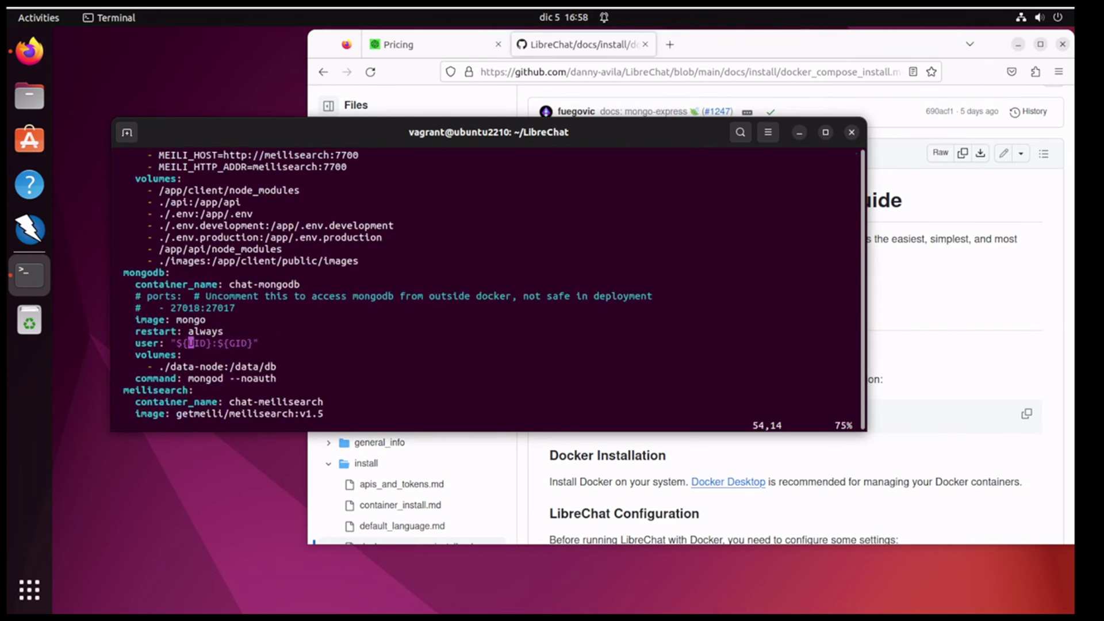
pyautogui.press('Down')
pyautogui.press('Down')
pyautogui.press('Down')
pyautogui.press('Down')
pyautogui.press('Down')
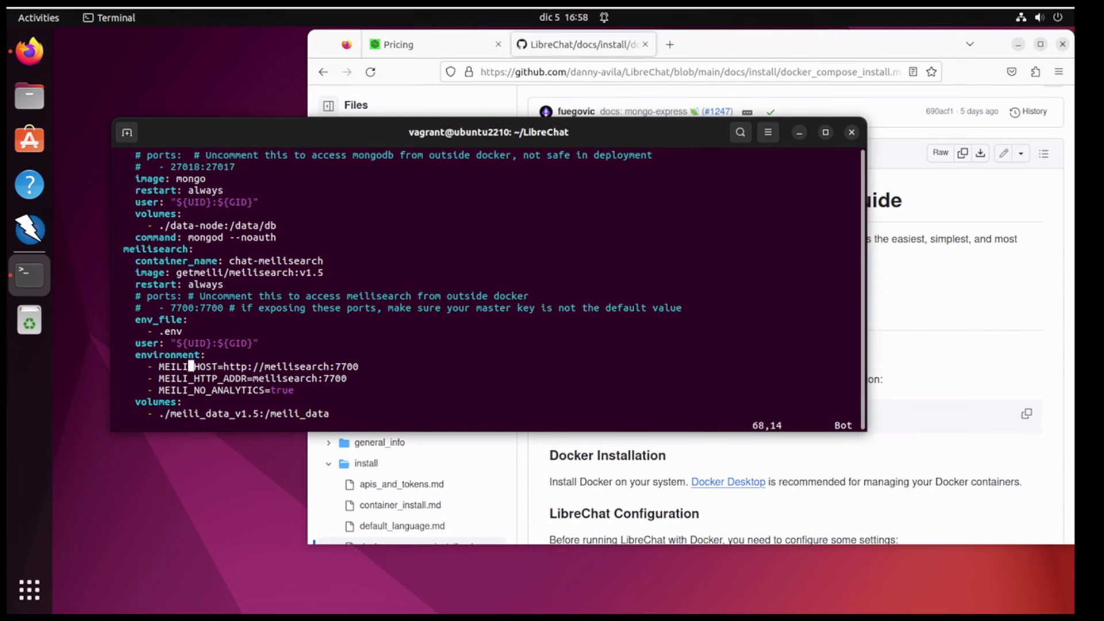
pyautogui.press('Up')
pyautogui.press('Up')
pyautogui.press('Up')
pyautogui.press('Up')
pyautogui.press('Up')
pyautogui.press('Up')
pyautogui.press('Up')
pyautogui.press('Up')
pyautogui.press('Up')
pyautogui.press('Up')
pyautogui.press('Up')
pyautogui.press('Up')
pyautogui.press('Up')
pyautogui.press('Up')
pyautogui.press('Up')
pyautogui.press('Up')
pyautogui.press('Up')
pyautogui.press('Up')
pyautogui.press('Up')
pyautogui.press('Up')
pyautogui.press('Up')
pyautogui.press('Up')
pyautogui.press('Up')
pyautogui.press('Up')
pyautogui.press('Up')
pyautogui.press('Up')
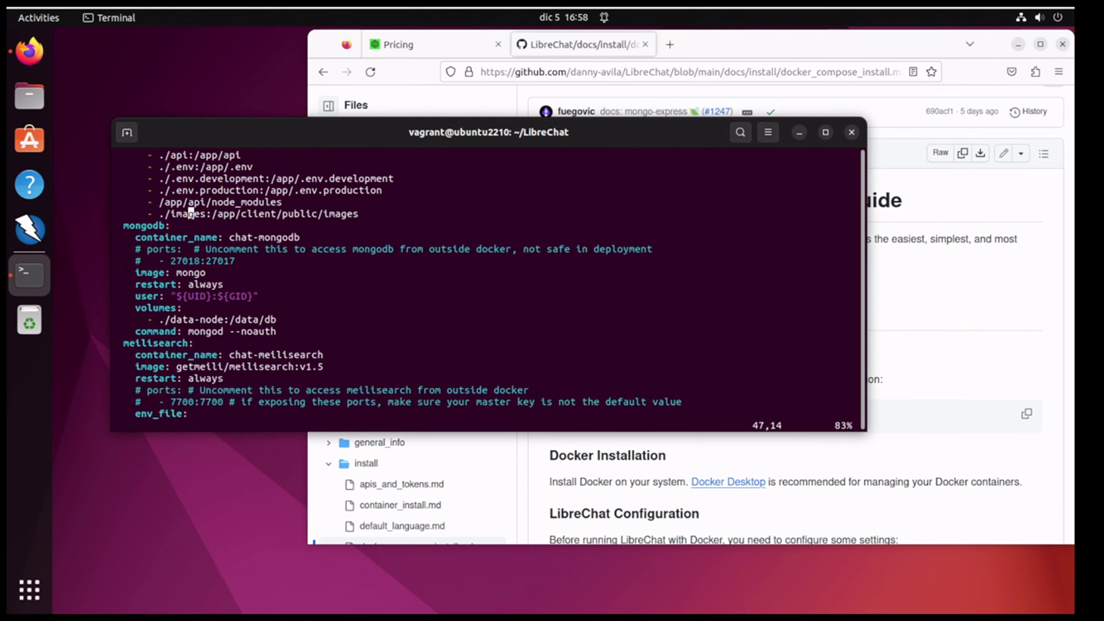
# Step: Quit vim, run docker-compose pull for the mongodb, api and meilisearch images, and raise the GitHub guide
pyautogui.write(':q')
pyautogui.press('Return')
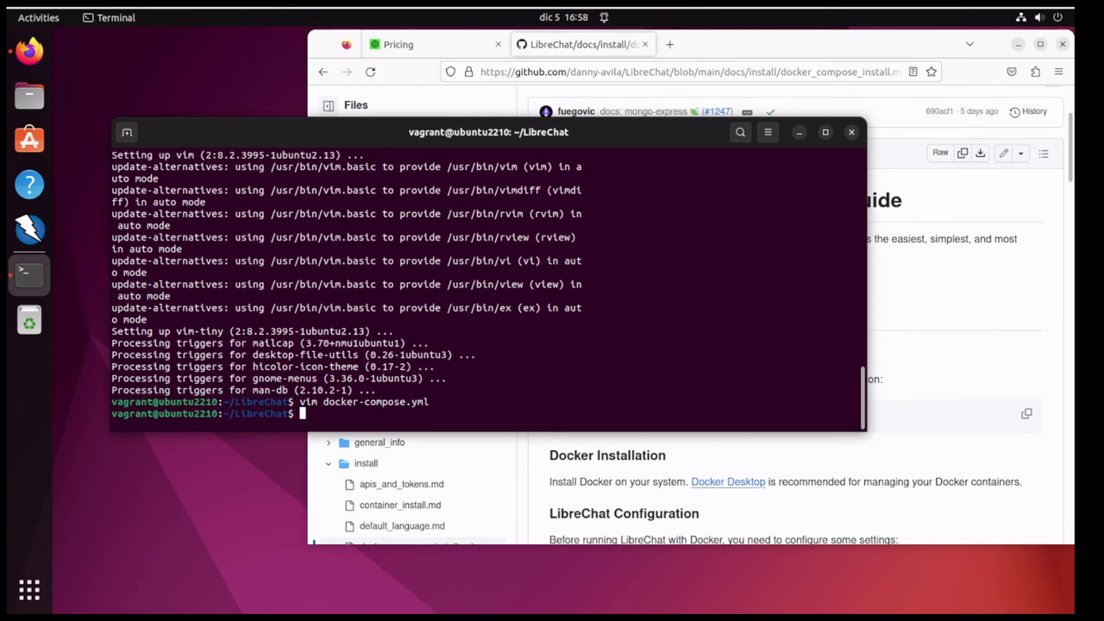
pyautogui.write('docker-compose pull')
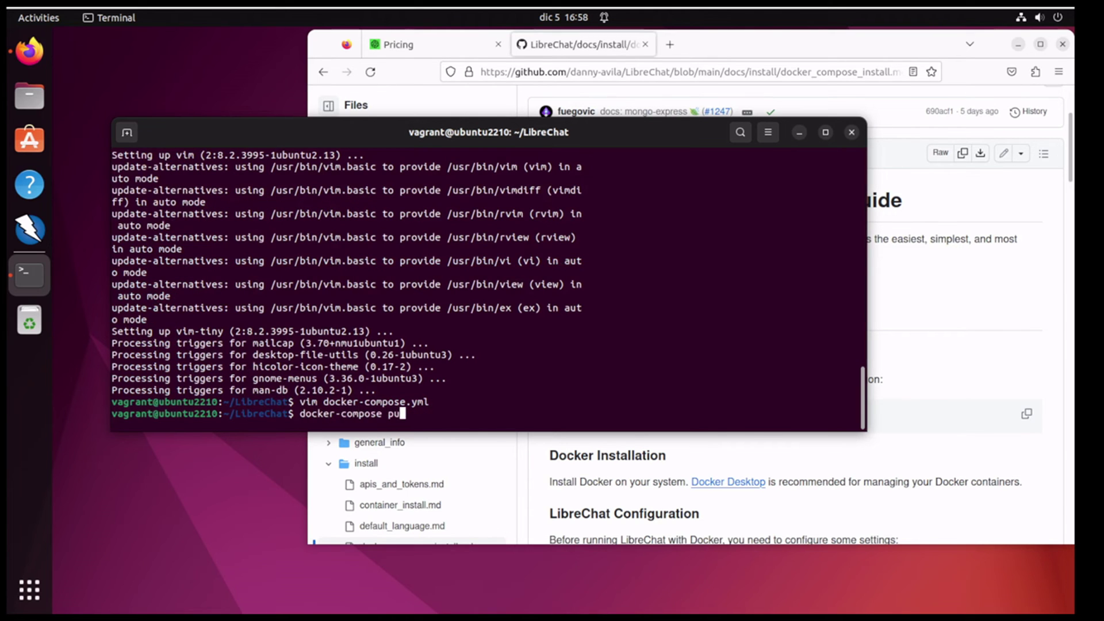
pyautogui.press('Return')
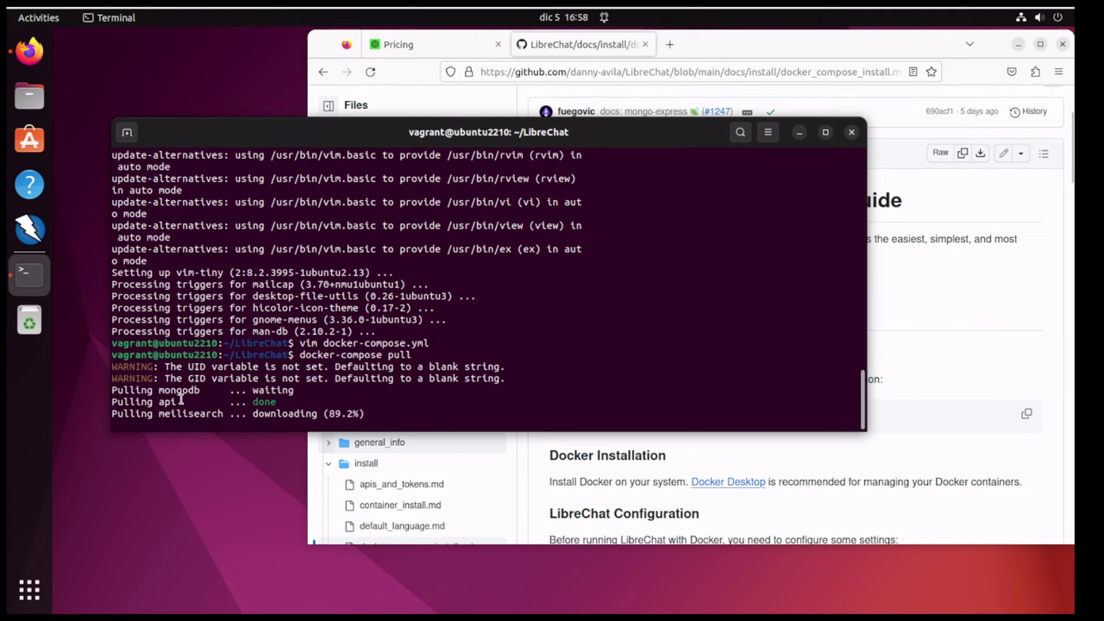
pyautogui.doubleClick(173, 413)
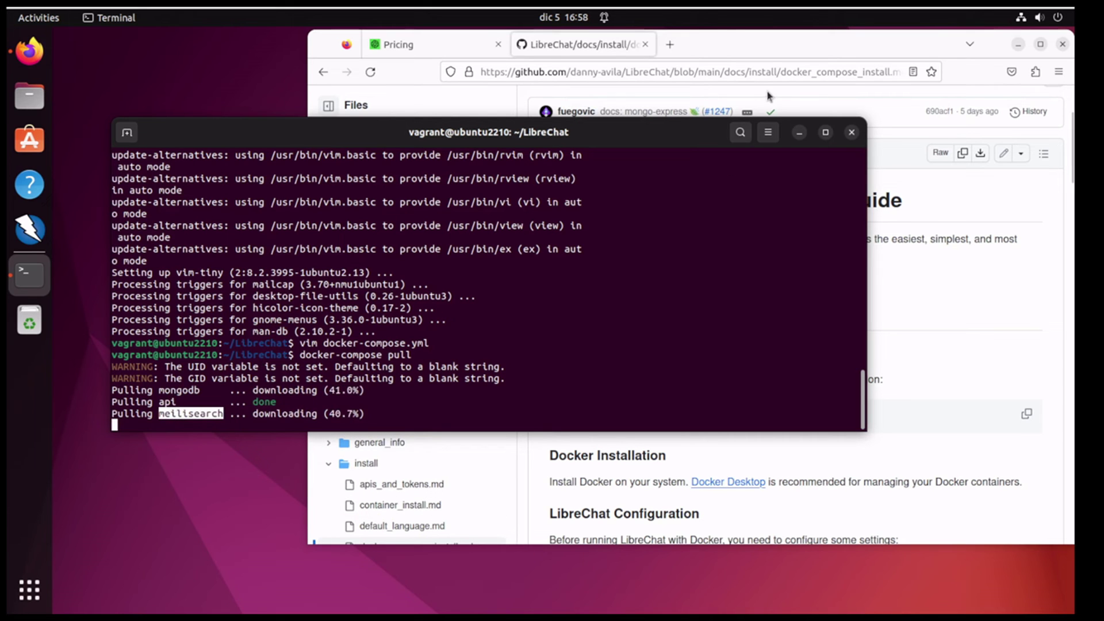
pyautogui.click(764, 43)
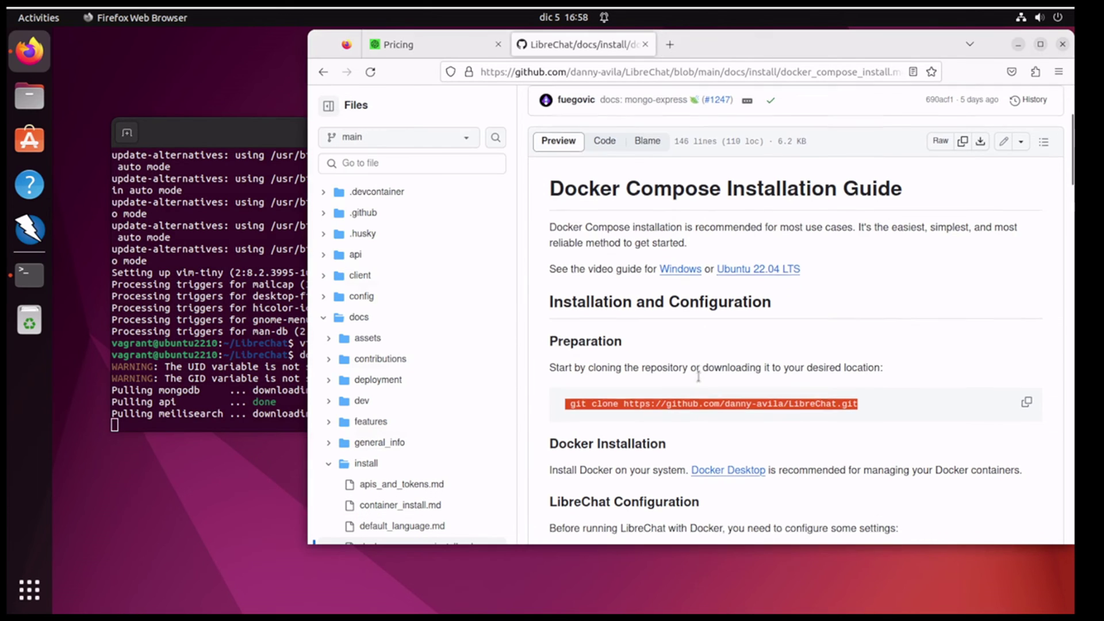
# Step: Open the API Keys and Tokens Setup guide and skim its ChatGPT Free Access and Bing token sections
pyautogui.scroll(-5, 698, 376)
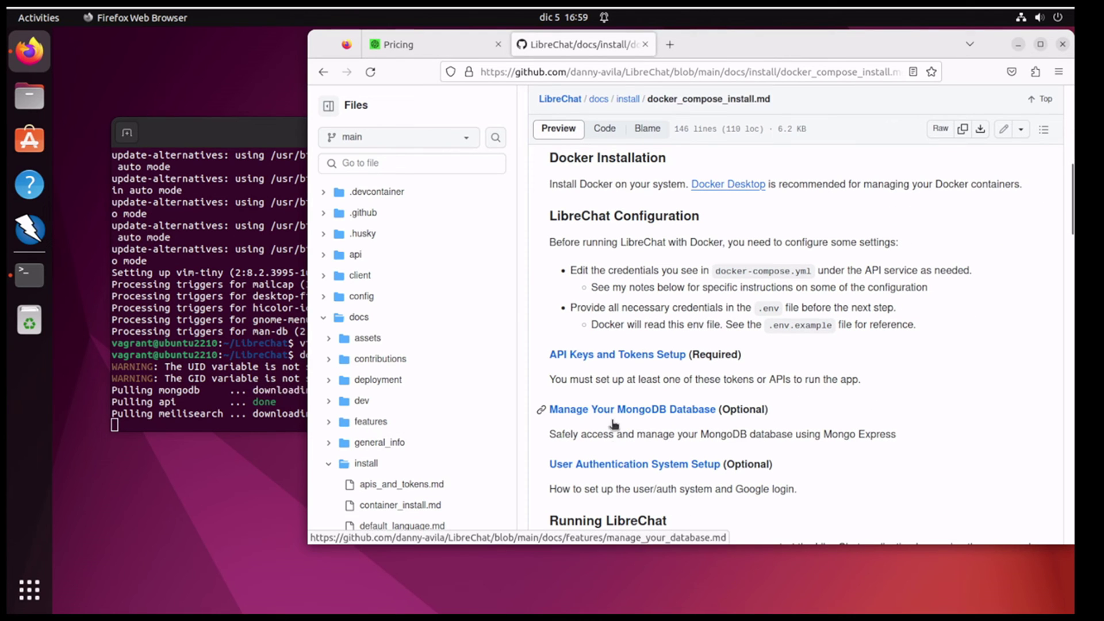
pyautogui.click(616, 355)
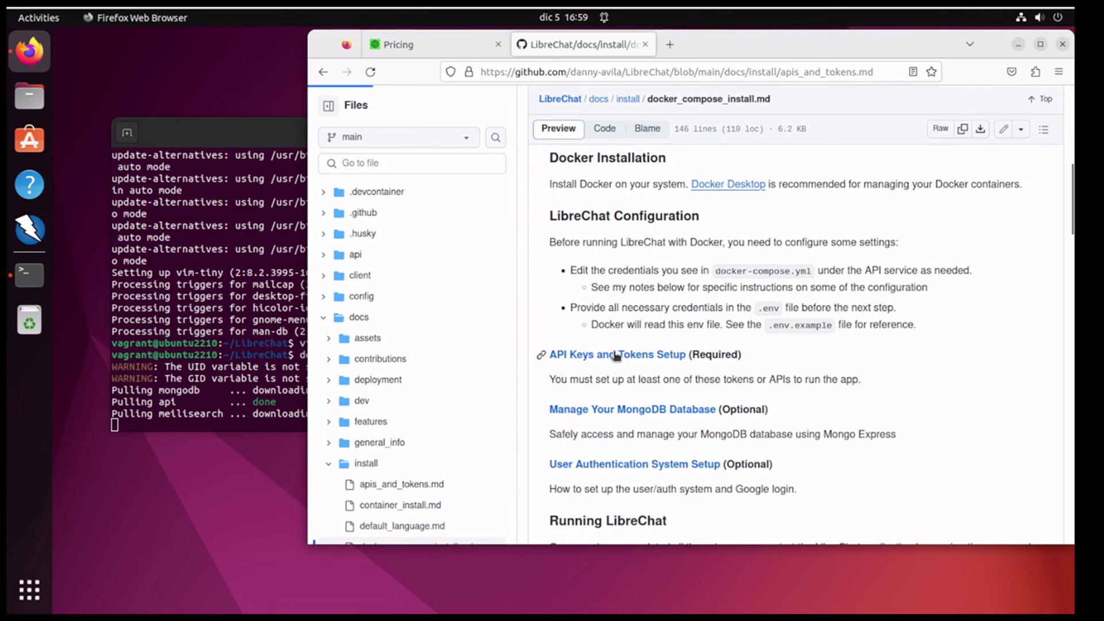
pyautogui.scroll(-2, 734, 371)
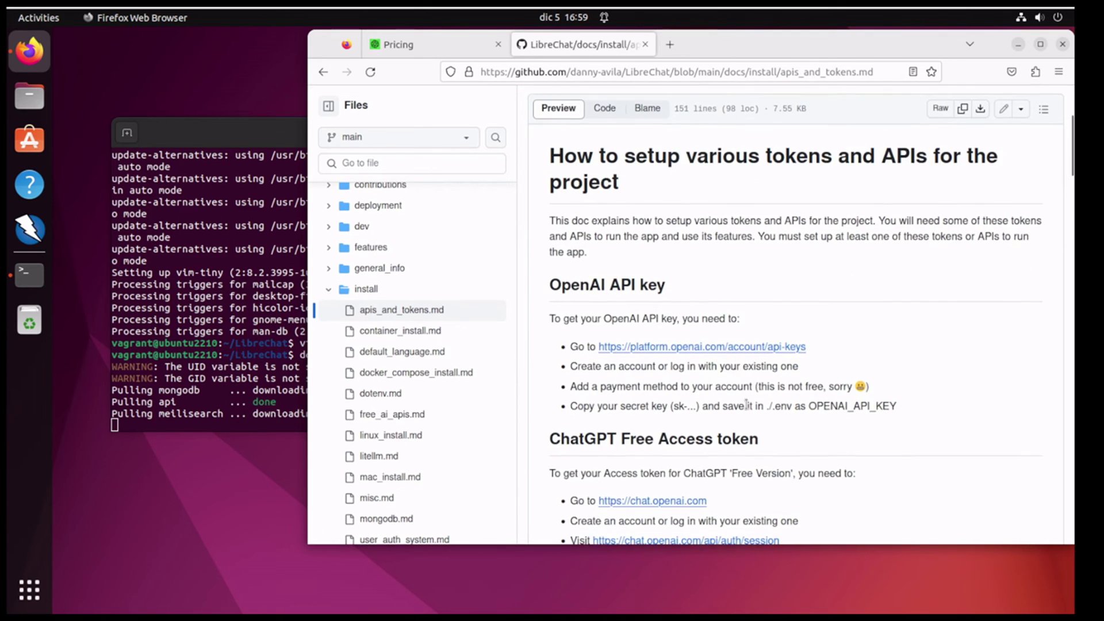
pyautogui.tripleClick(608, 439)
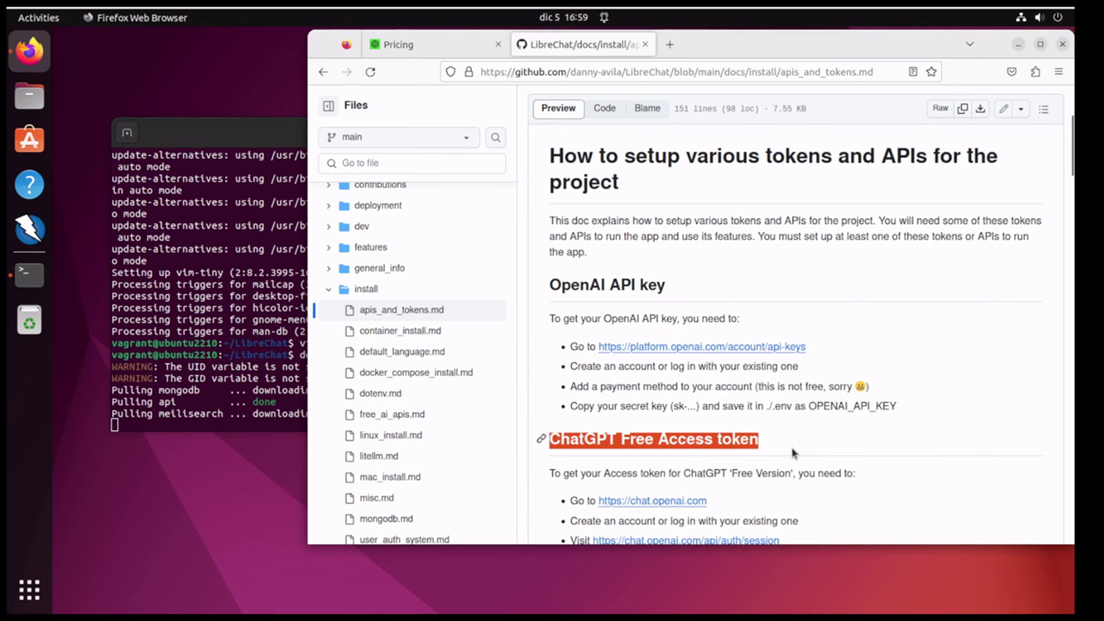
pyautogui.scroll(-4, 793, 460)
pyautogui.tripleClick(651, 487)
pyautogui.scroll(-6, 761, 489)
pyautogui.scroll(-4, 752, 452)
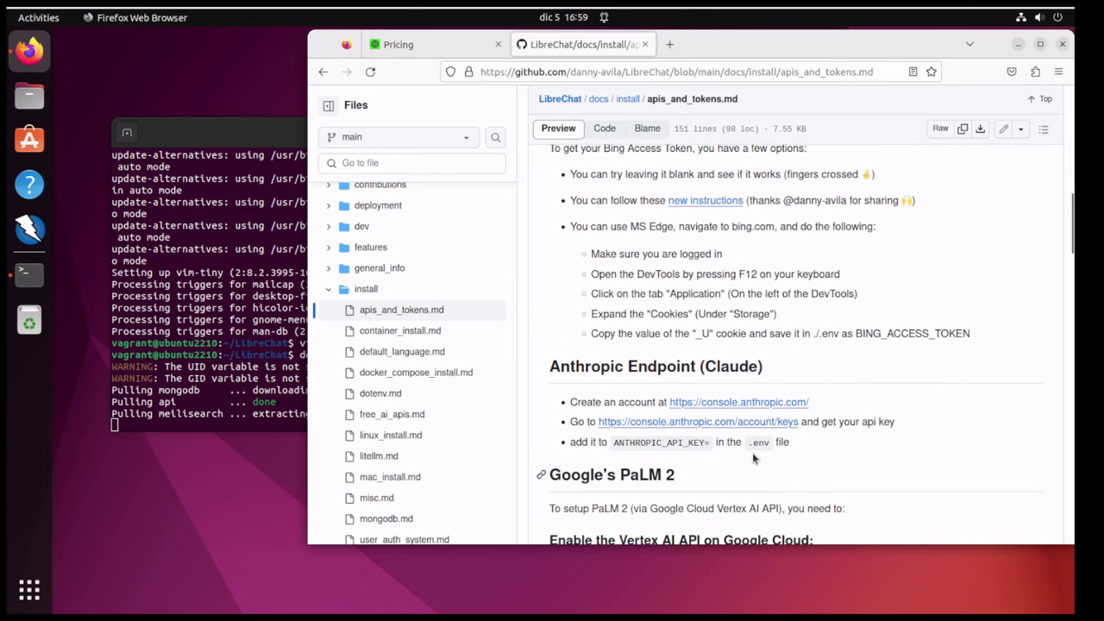
# Step: Locate the OpenAI API key section and highlight its add-a-payment-method step, then return to the terminal
pyautogui.scroll(-4, 731, 468)
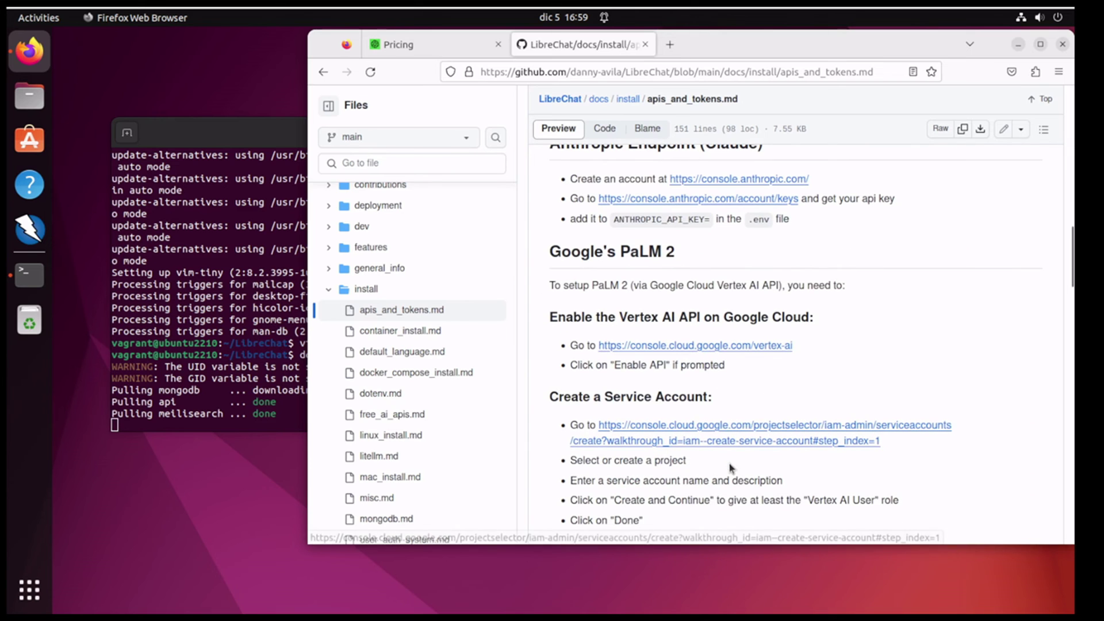
pyautogui.scroll(-4, 731, 469)
pyautogui.scroll(-18, 732, 469)
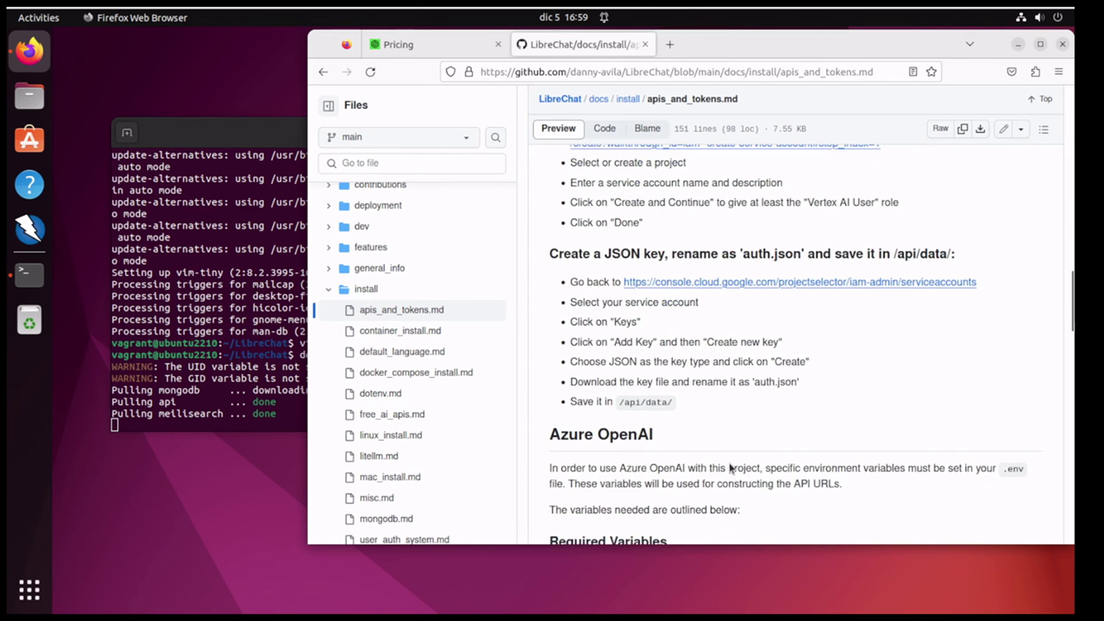
pyautogui.scroll(-15, 730, 465)
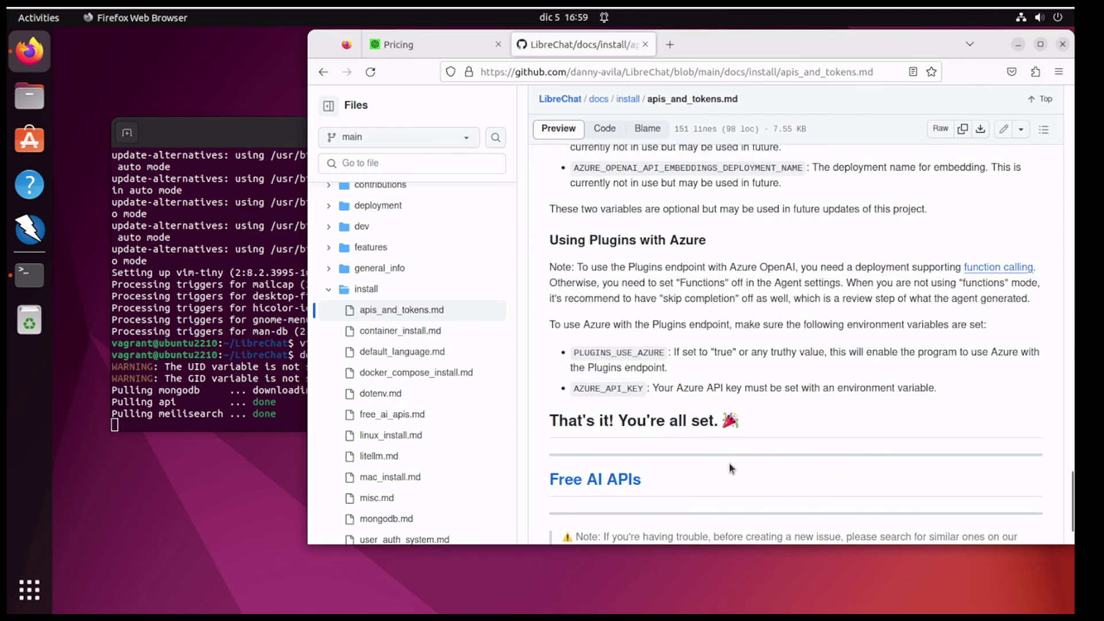
pyautogui.scroll(20, 732, 469)
pyautogui.scroll(12, 729, 466)
pyautogui.tripleClick(615, 285)
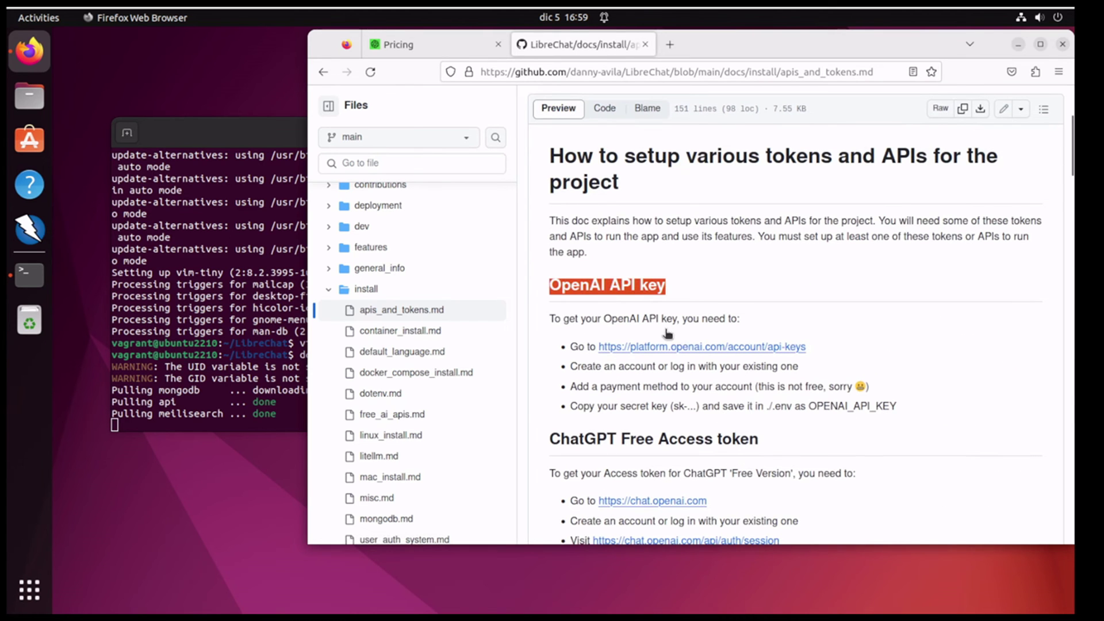
pyautogui.tripleClick(800, 384)
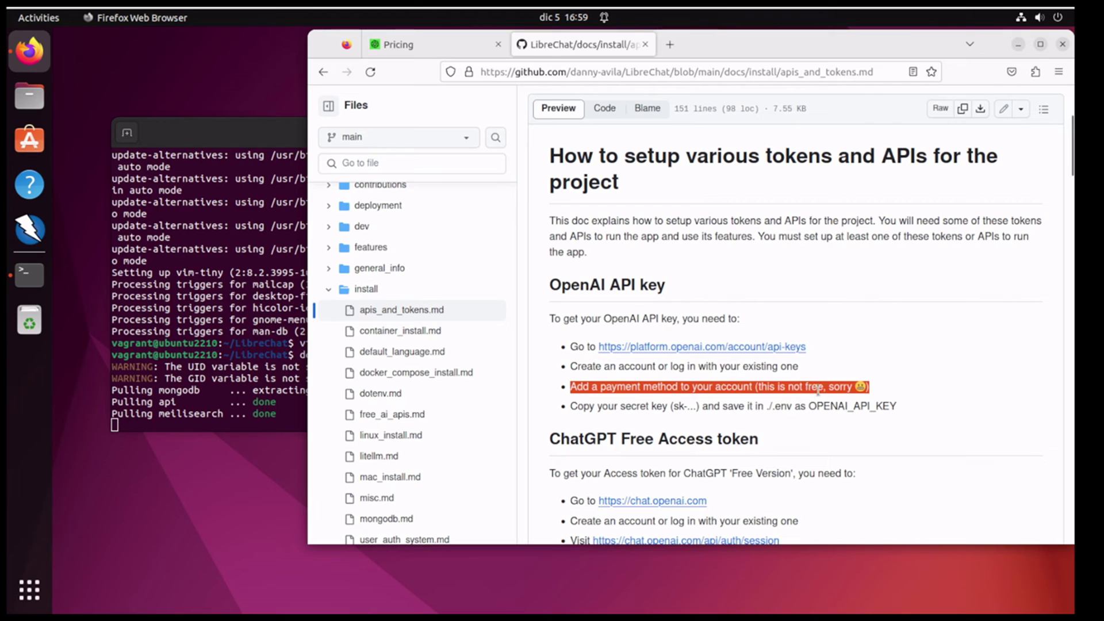
pyautogui.tripleClick(818, 389)
pyautogui.click(214, 127)
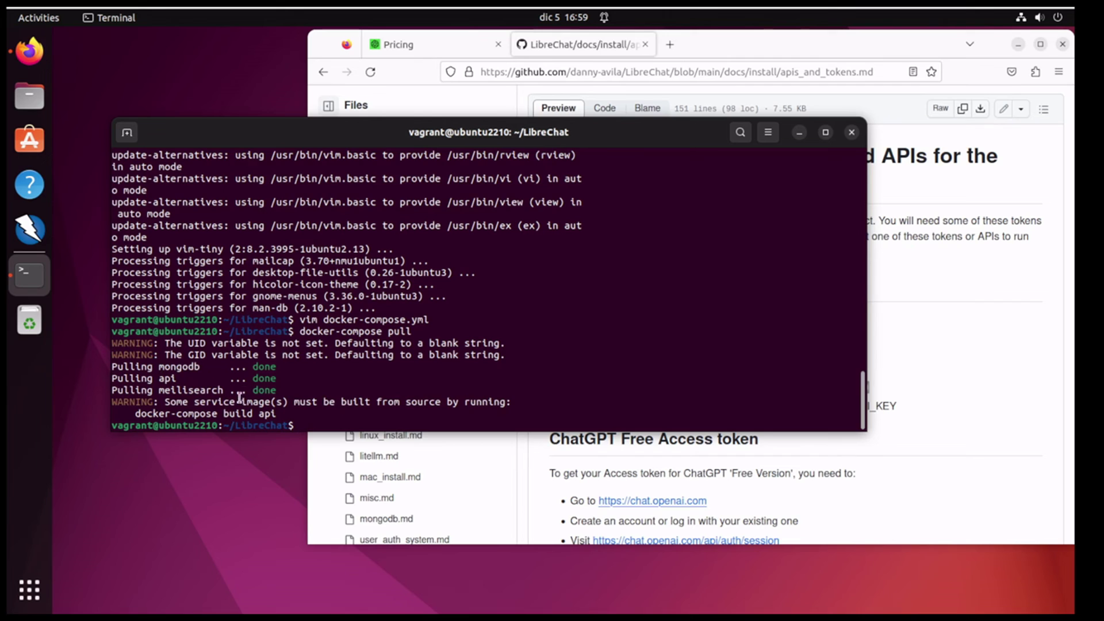
# Step: Run docker-compose build api to build the LibreChat image as librechat:latest
pyautogui.moveTo(277, 412)
pyautogui.mouseDown()
pyautogui.moveTo(135, 412)
pyautogui.moveTo(271, 424)
pyautogui.moveTo(280, 413)
pyautogui.mouseUp()
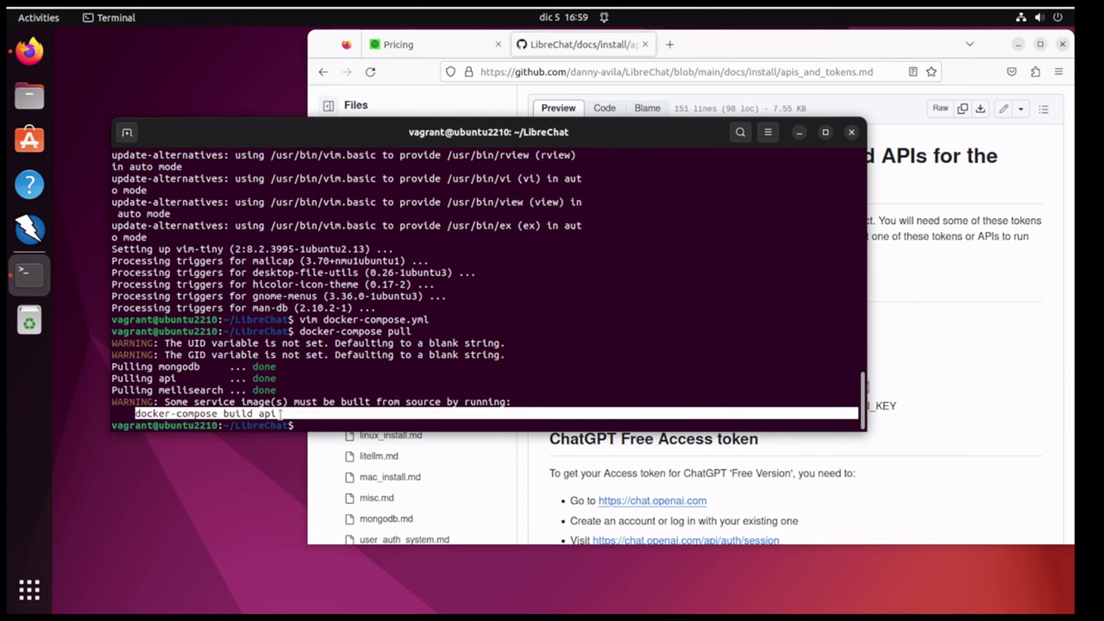
pyautogui.middleClick(280, 413)
pyautogui.press('Return')
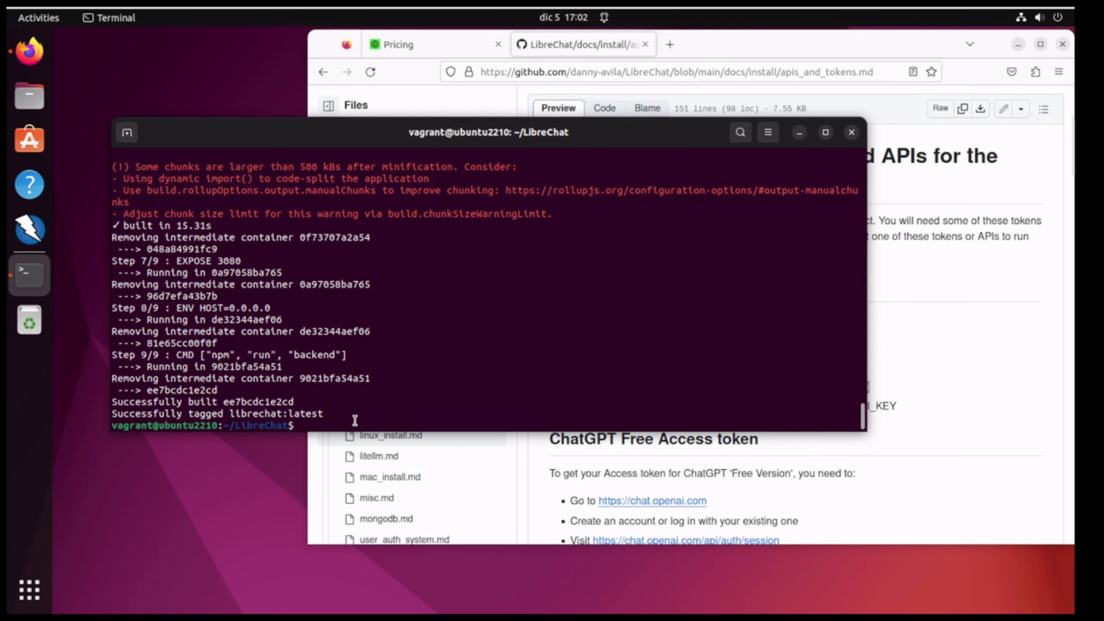
# Step: Enter vim docker-compose.yml at the prompt to inspect the compose file
pyautogui.moveTo(268, 138)
pyautogui.mouseDown()
pyautogui.moveTo(347, 92)
pyautogui.moveTo(309, 124)
pyautogui.moveTo(260, 123)
pyautogui.mouseUp()
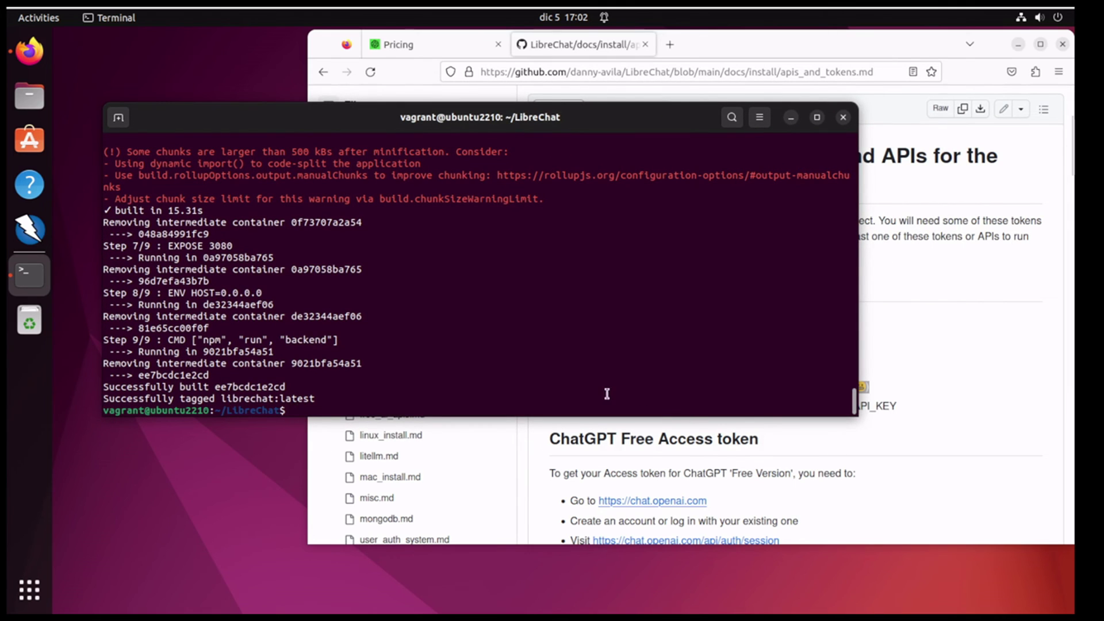
pyautogui.write('vim docker-compose.yml')
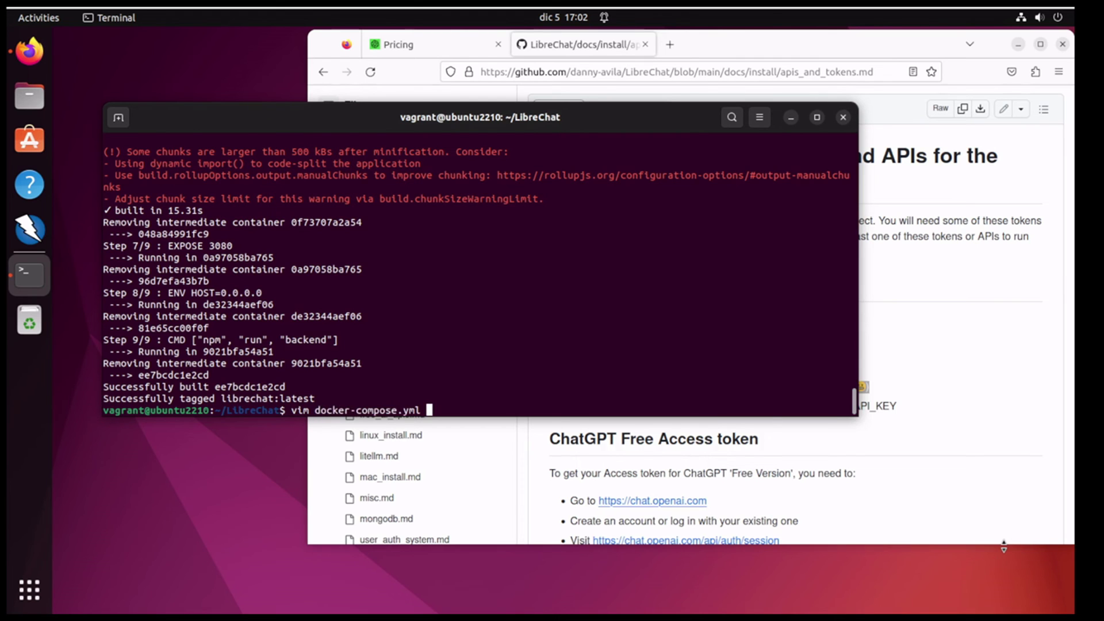
# Step: Open docker-compose.yml in vim, check the 3080 host port, and quit with :q
pyautogui.press('Return')
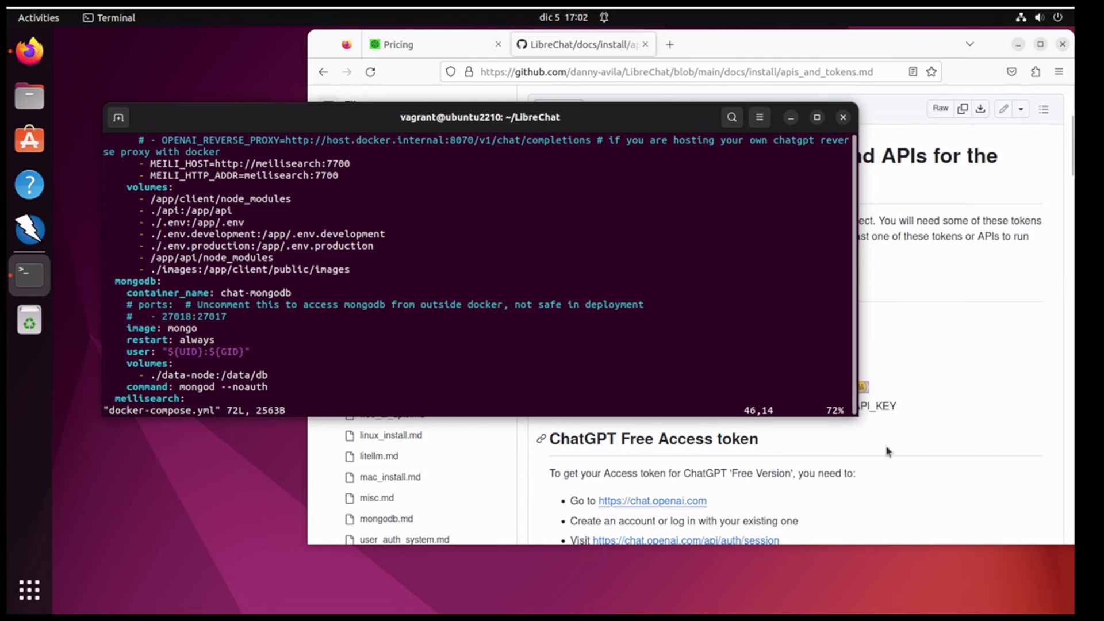
pyautogui.write(':1')
pyautogui.press('Return')
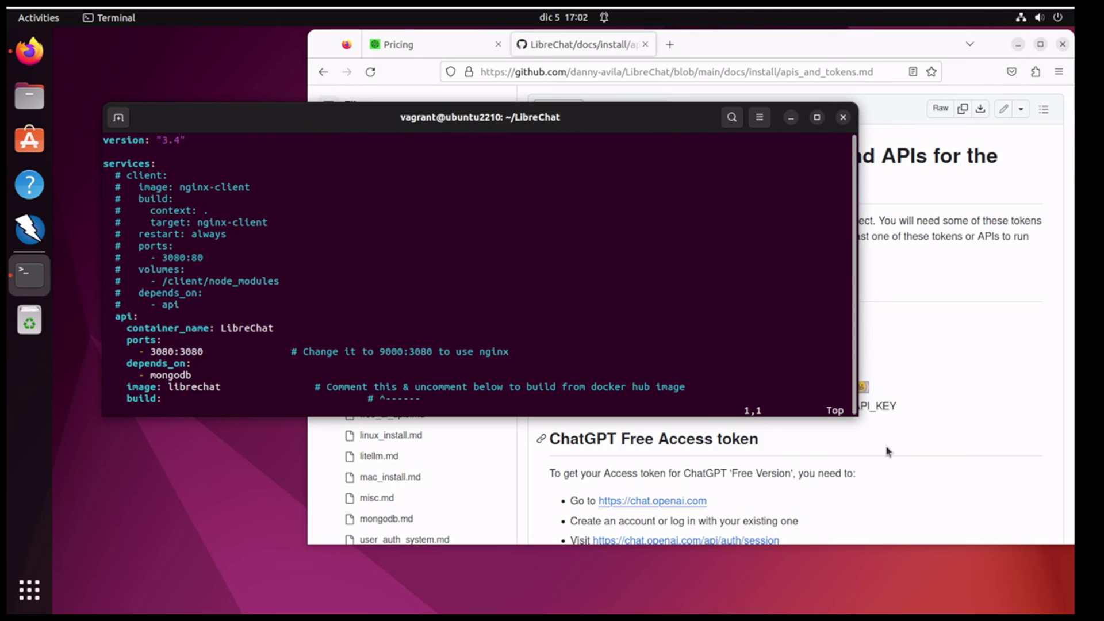
pyautogui.doubleClick(162, 352)
pyautogui.write(':q')
pyautogui.press('Return')
# Step: Run docker-compose up to start the LibreChat backend and MongoDB containers
pyautogui.write('docker-compose')
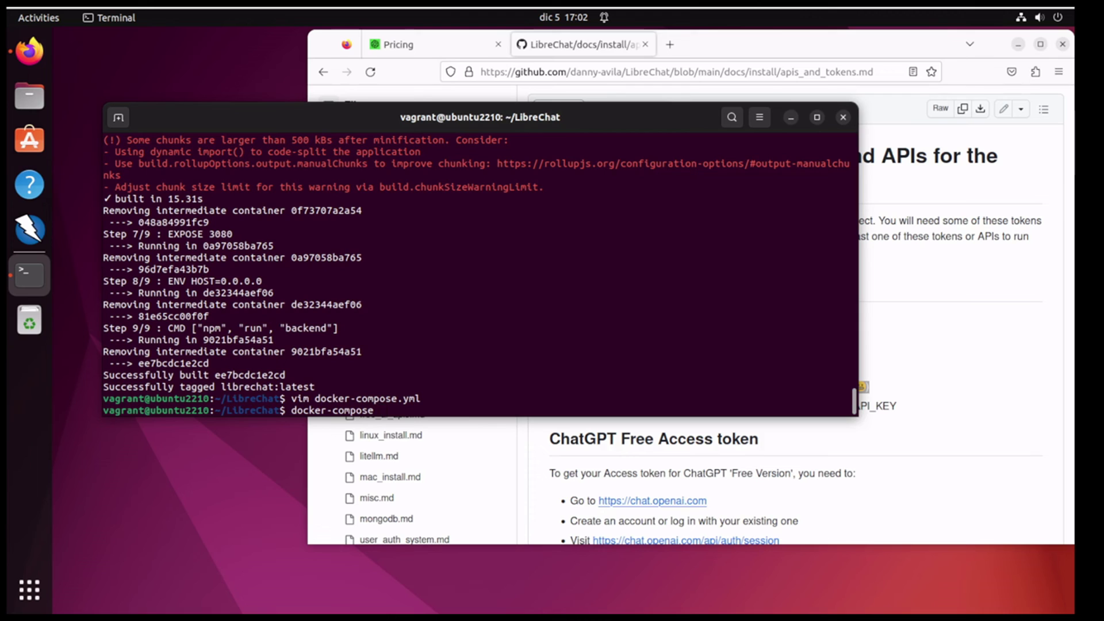
pyautogui.write('up')
pyautogui.press('Return')
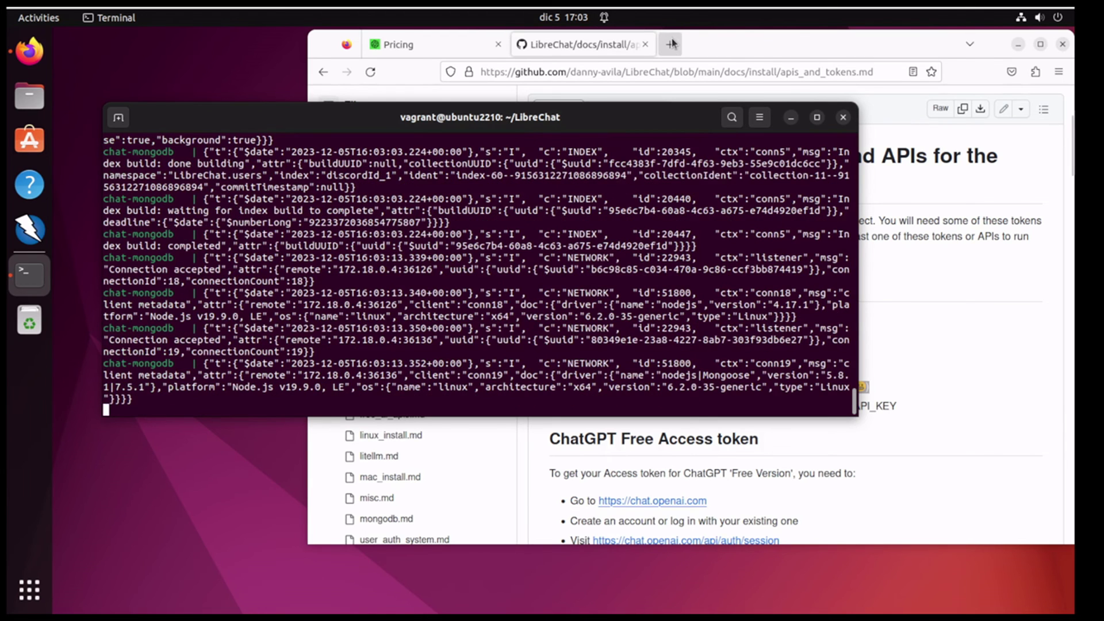
pyautogui.click(671, 43)
pyautogui.click(667, 68)
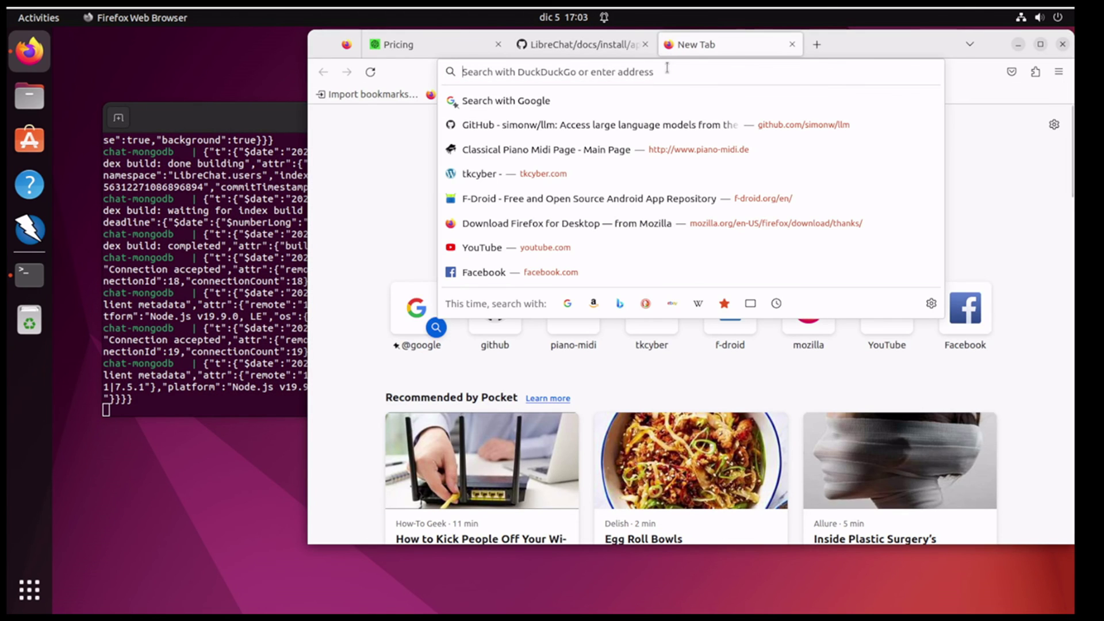
pyautogui.write('http://127.0.0.1')
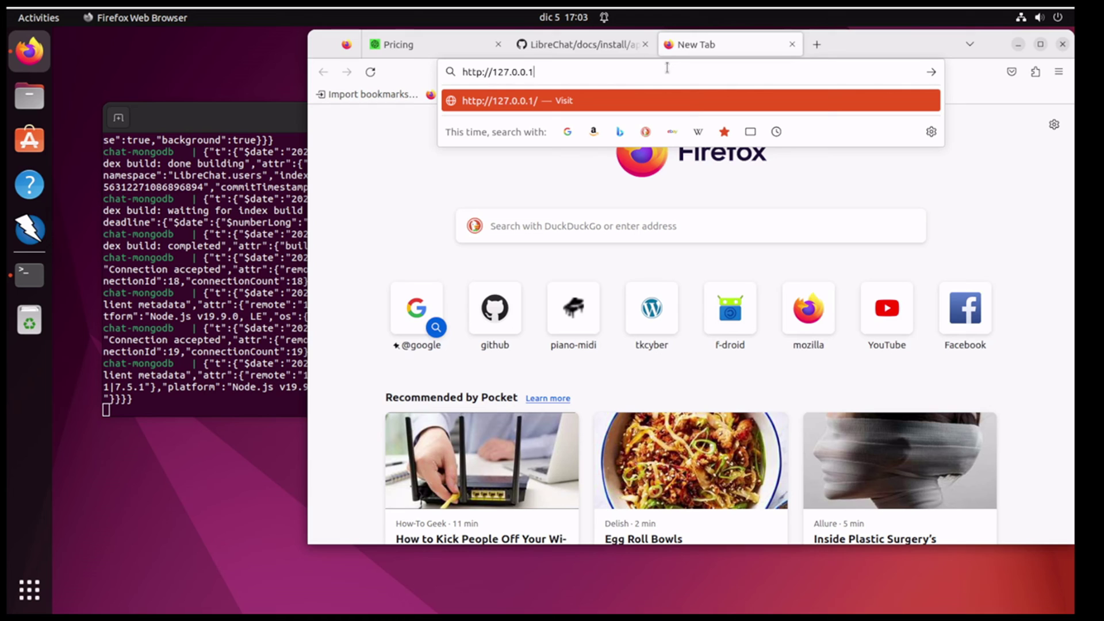
pyautogui.write(':3080')
pyautogui.press('Return')
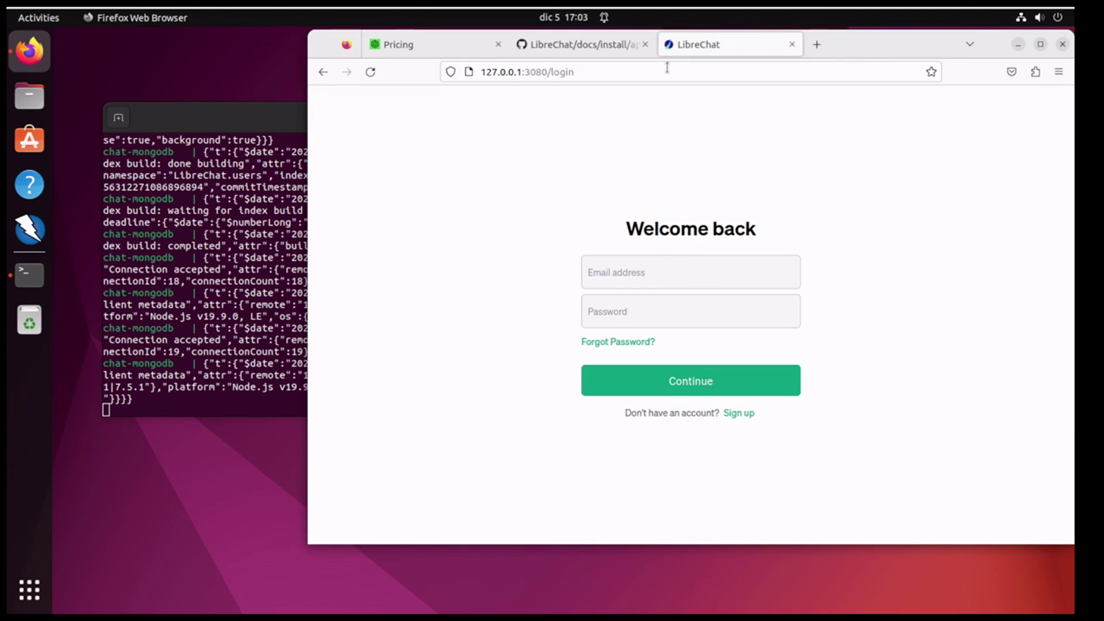
# Step: Try logging in with the test e-mail and password, then go to Sign up after rejection
pyautogui.click(676, 271)
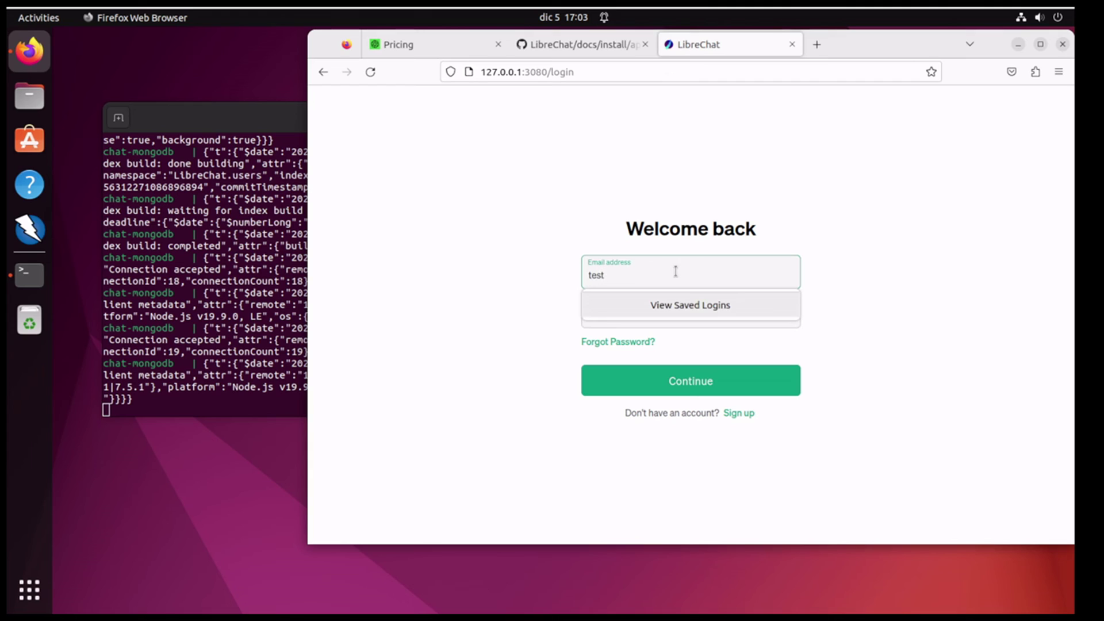
pyautogui.write('test@teste.com')
pyautogui.click(463, 259)
pyautogui.click(628, 314)
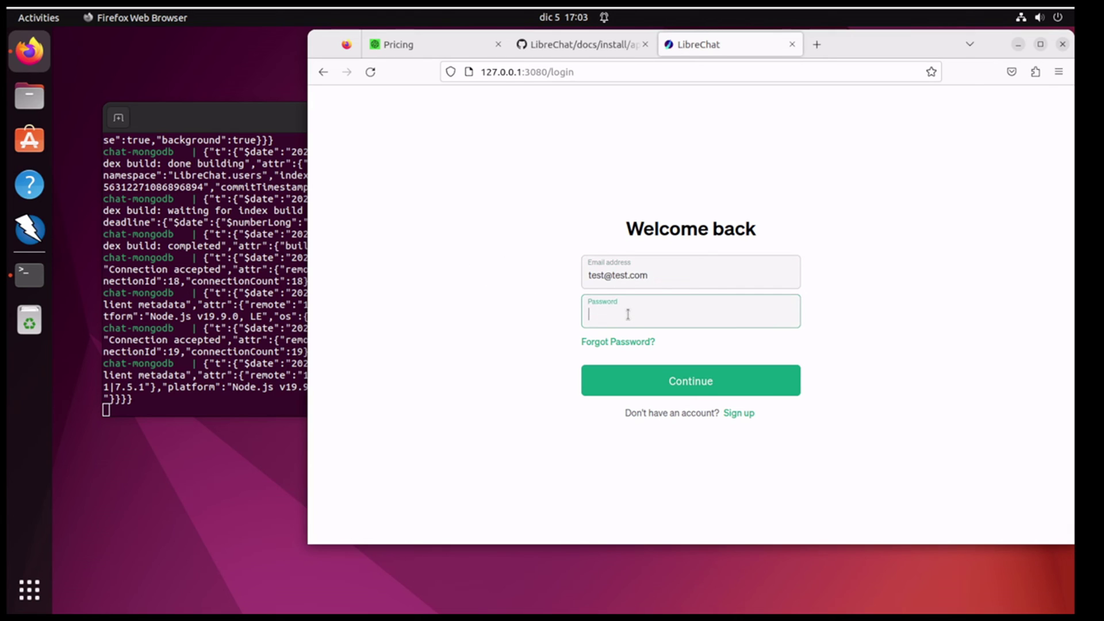
pyautogui.write('te')
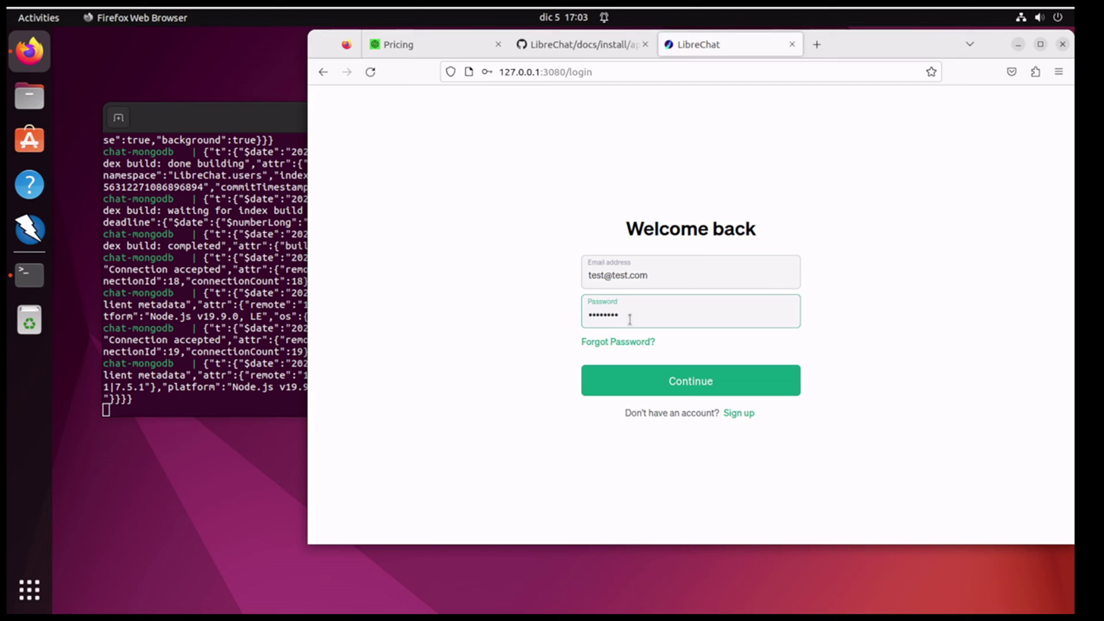
pyautogui.click(690, 381)
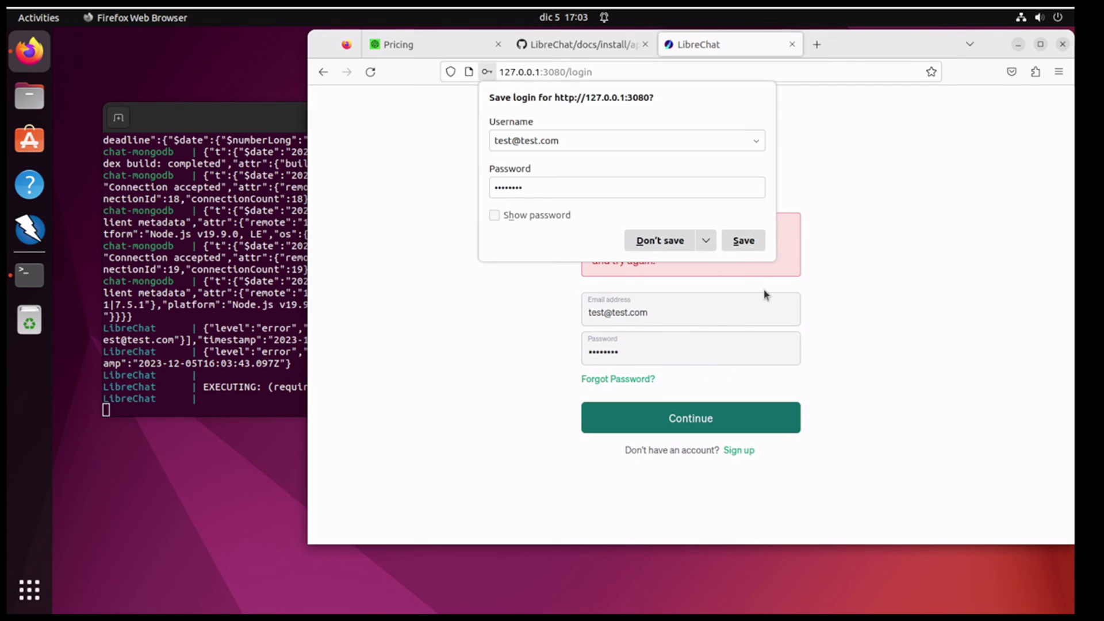
pyautogui.click(742, 244)
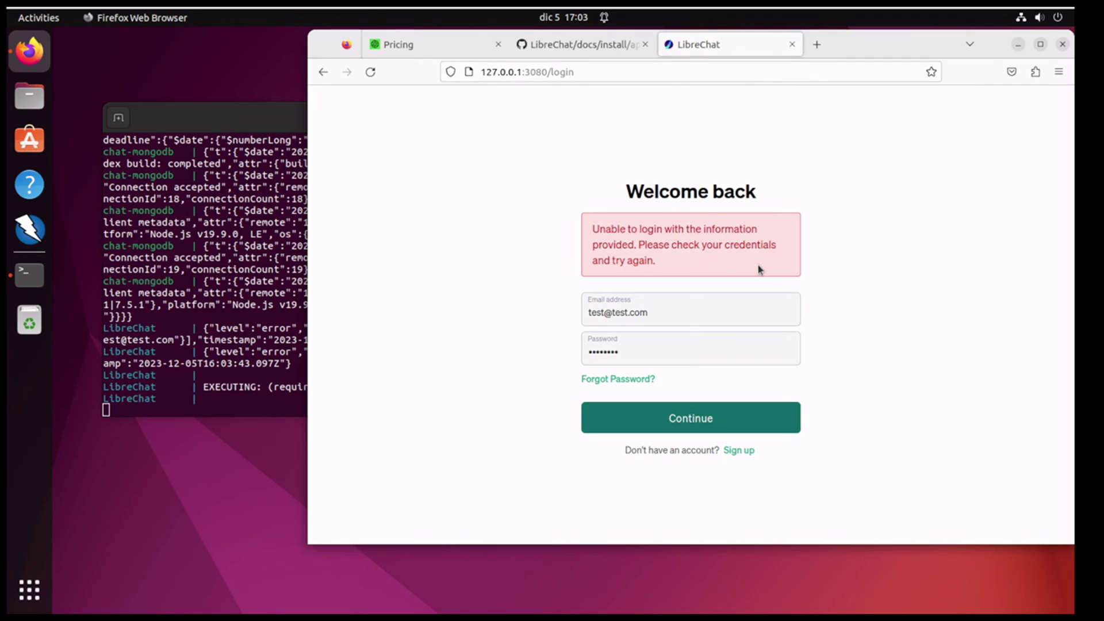
pyautogui.click(748, 452)
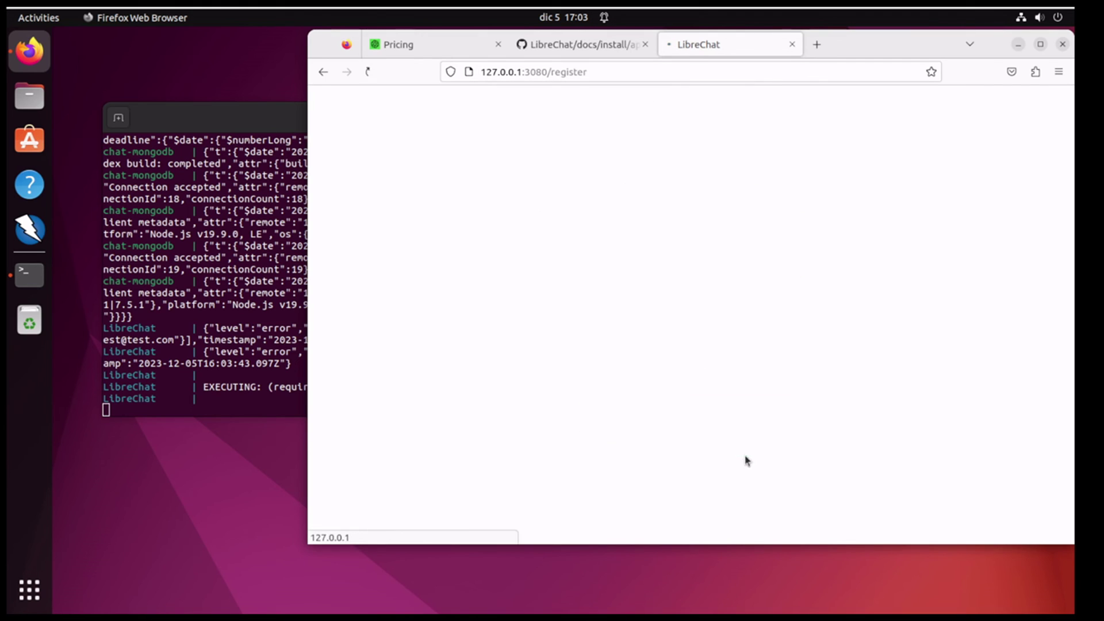
# Step: Create the account with full name and username 'test', the test e-mail and a confirmed password
pyautogui.click(628, 226)
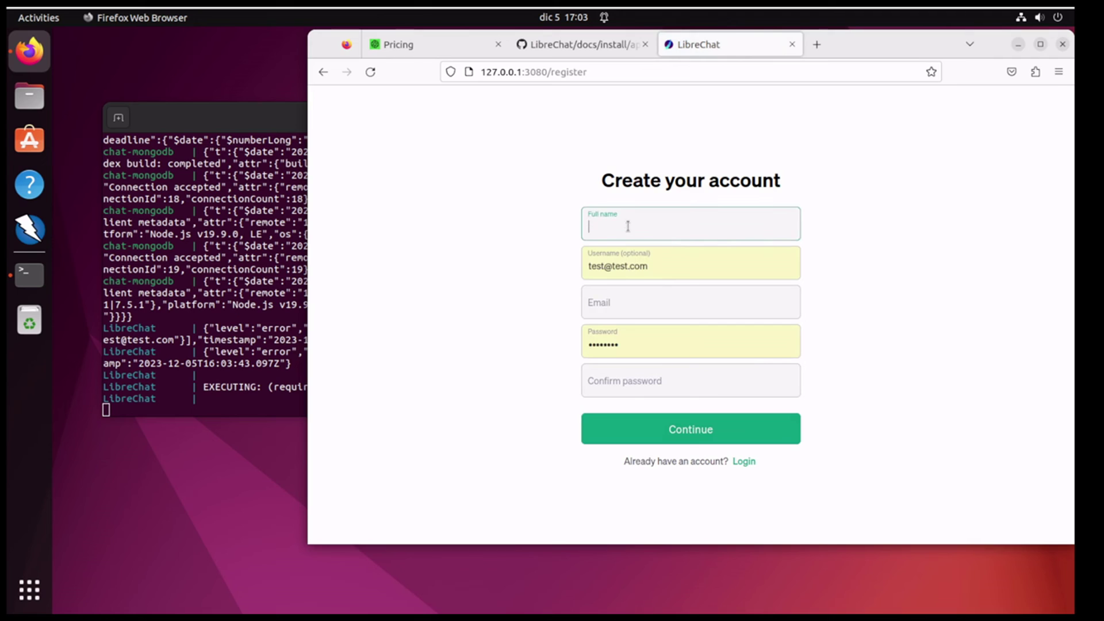
pyautogui.write('test')
pyautogui.press('Tab')
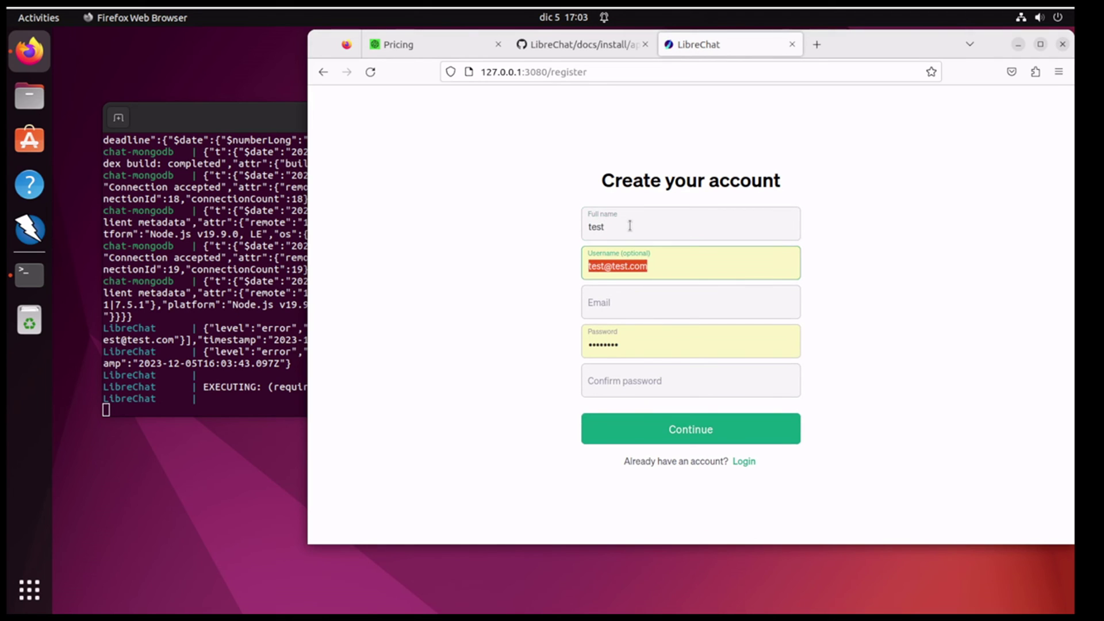
pyautogui.write('test')
pyautogui.press('Tab')
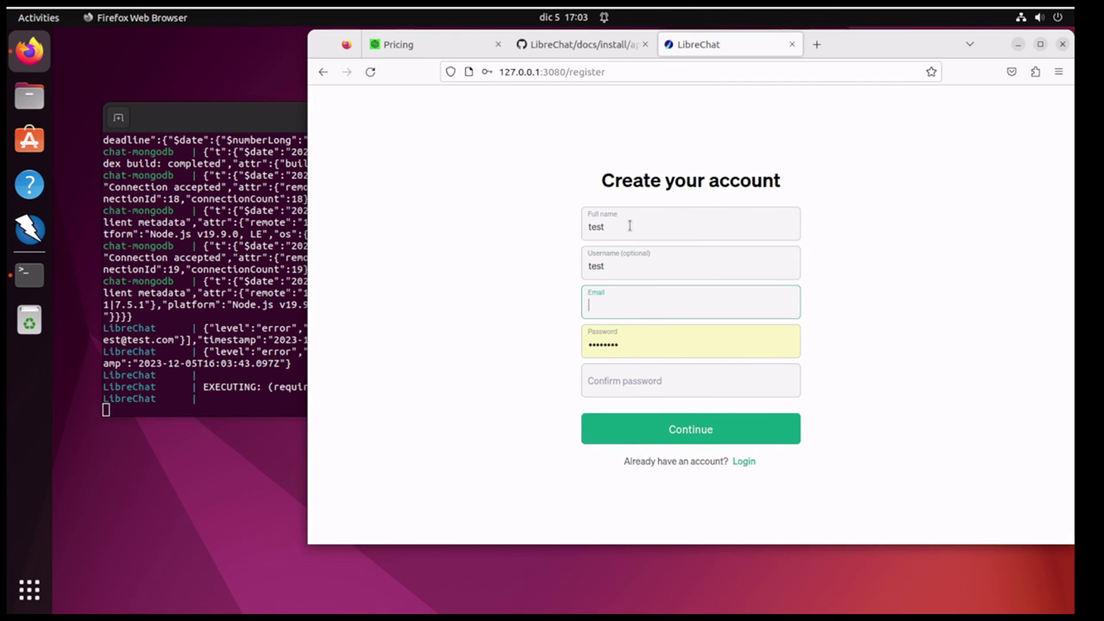
pyautogui.write('test@test.com')
pyautogui.press('Tab')
pyautogui.write('t')
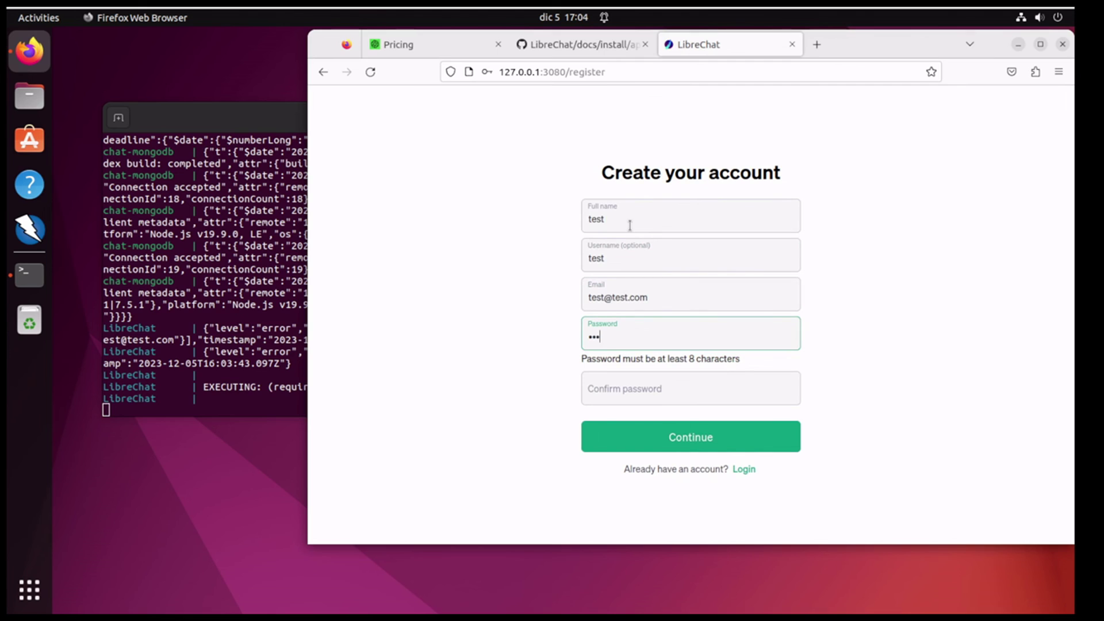
pyautogui.write('t')
pyautogui.press('Tab')
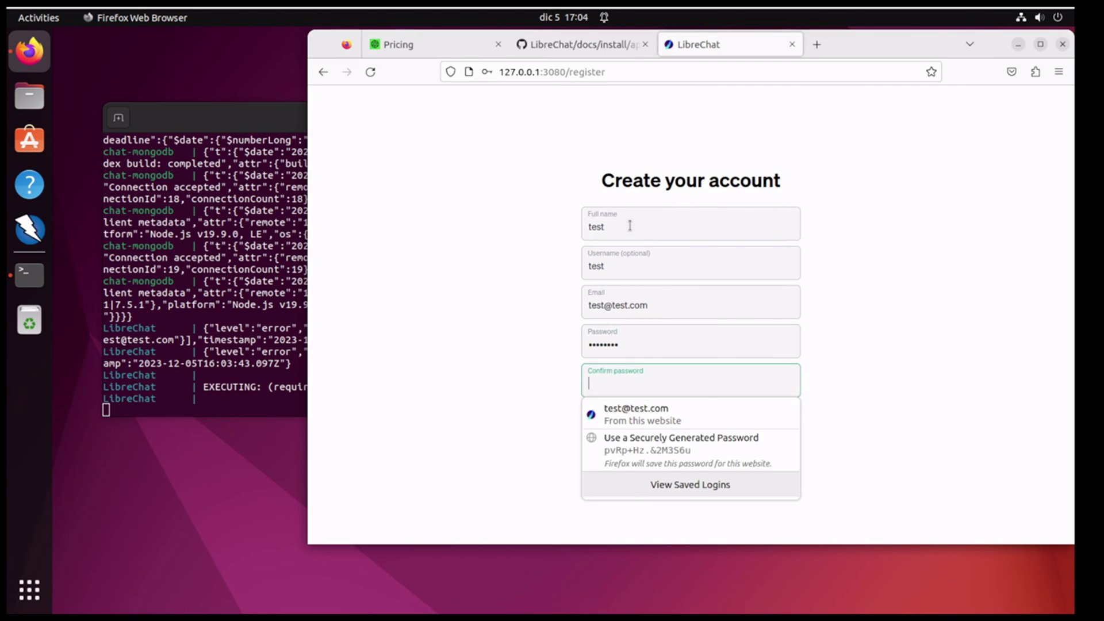
pyautogui.write('t')
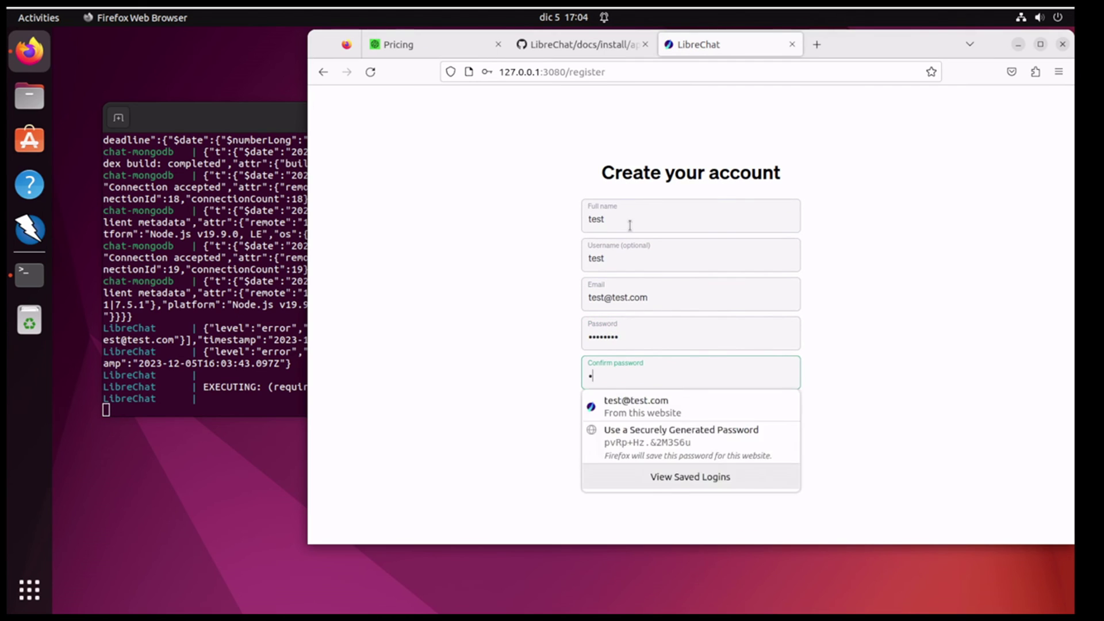
pyautogui.write('esttest')
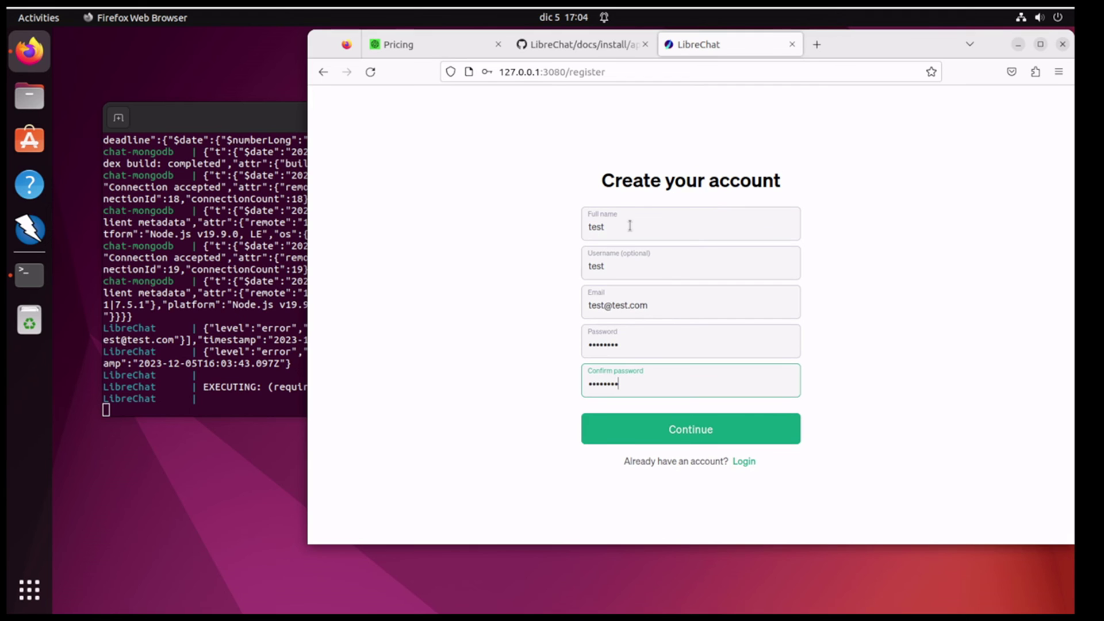
pyautogui.click(704, 431)
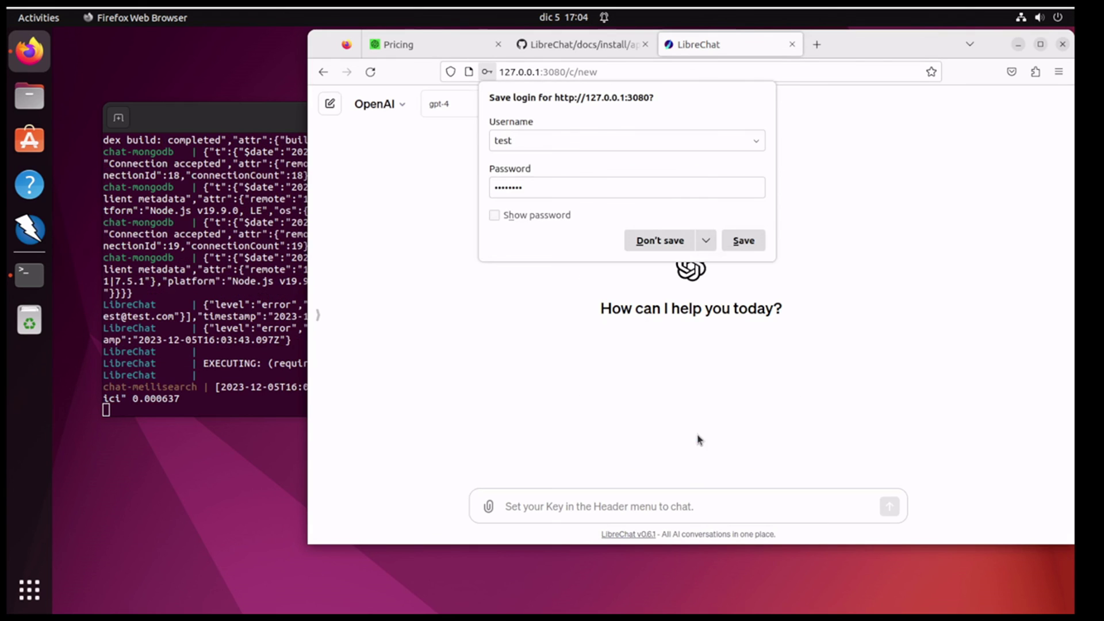
# Step: Save the login in Firefox, keep gpt-4 as the model, and show the endpoint list
pyautogui.click(743, 242)
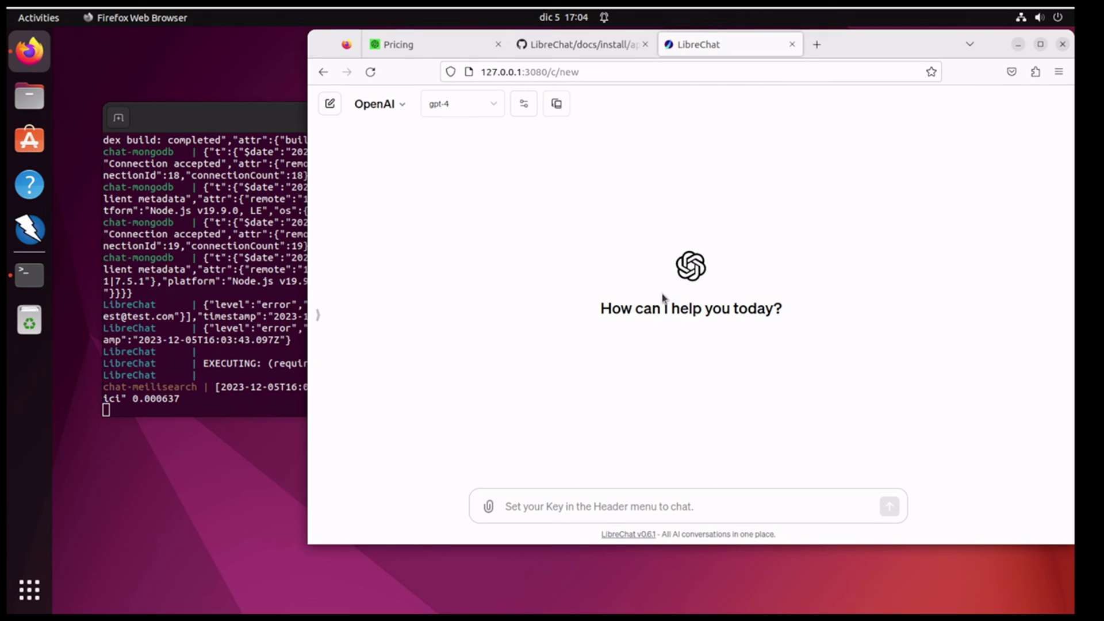
pyautogui.moveTo(862, 49); pyautogui.dragTo(892, 59)
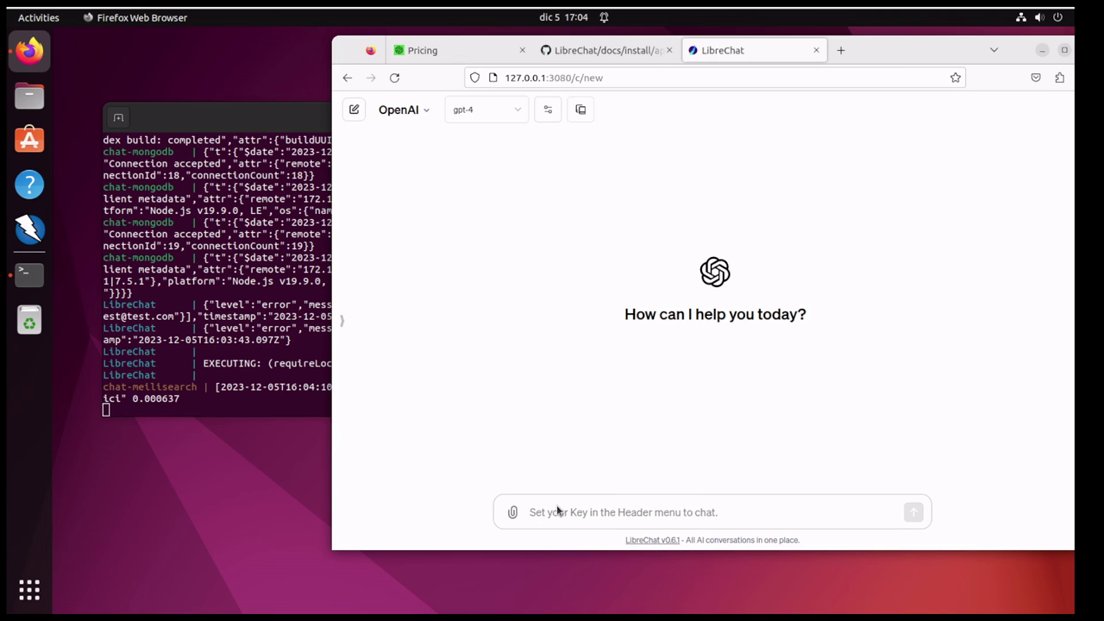
pyautogui.click(475, 112)
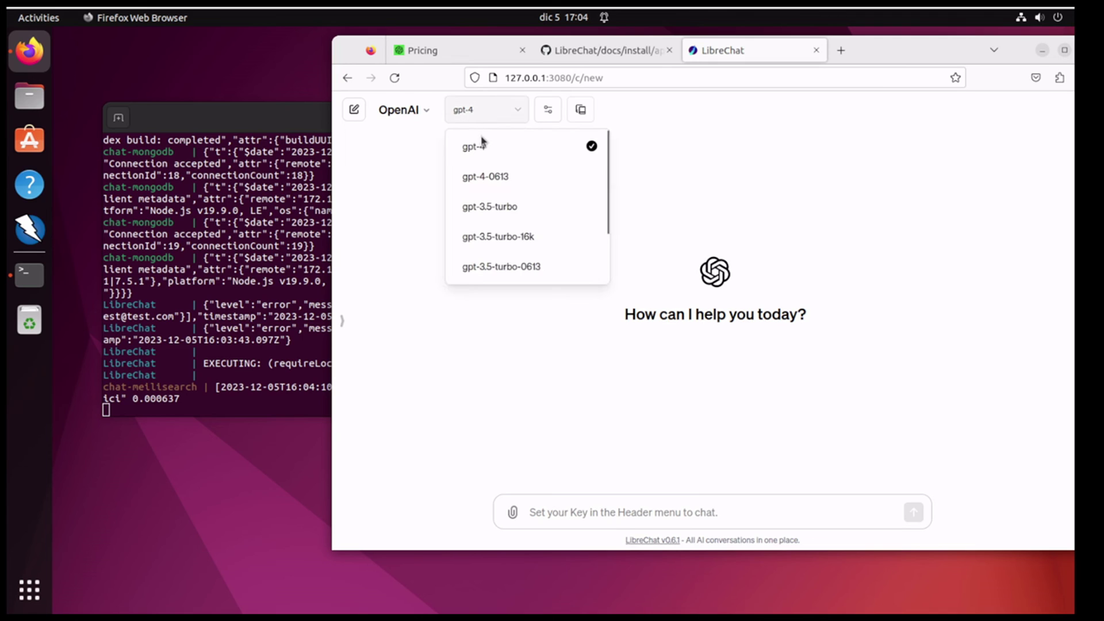
pyautogui.click(540, 515)
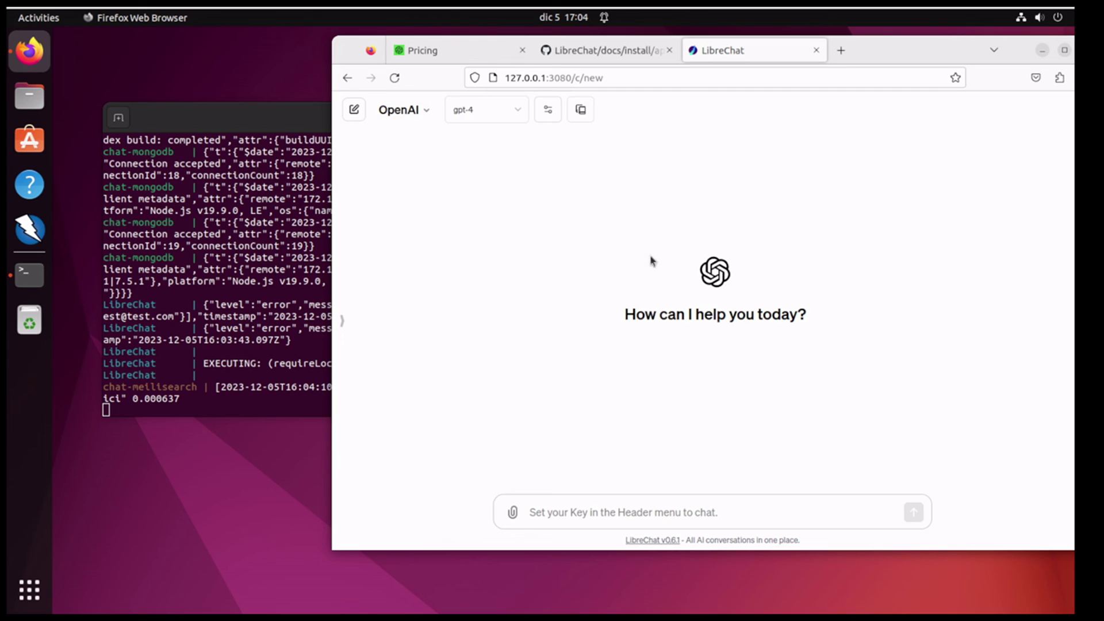
pyautogui.click(404, 105)
# Step: Paste the OpenAI API key into the Set API Key dialog and submit it
pyautogui.moveTo(443, 160)
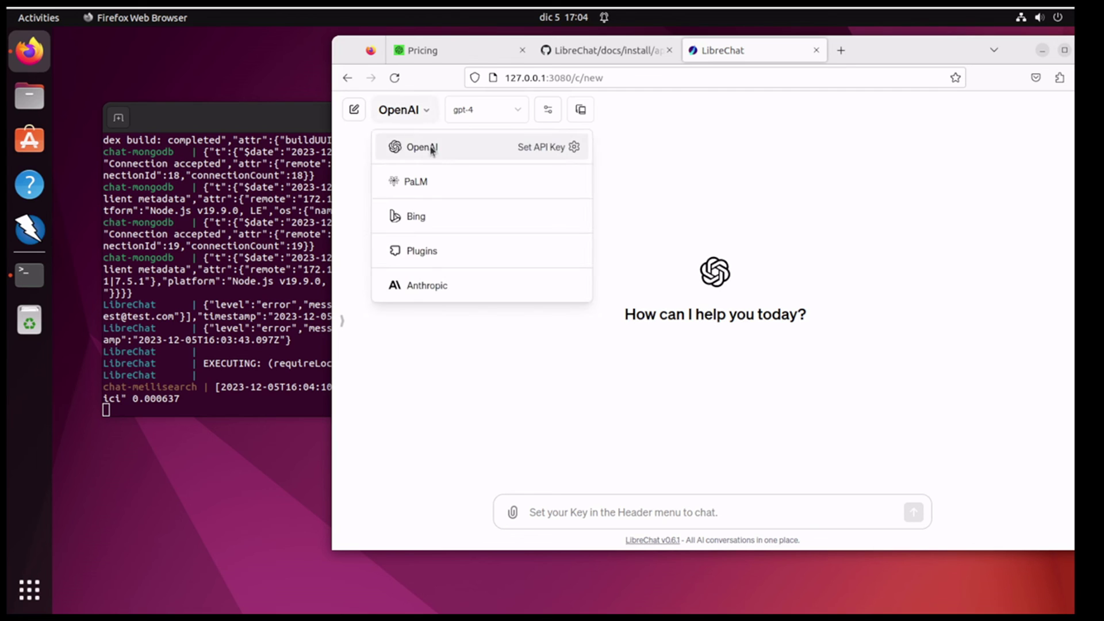
pyautogui.click(563, 148)
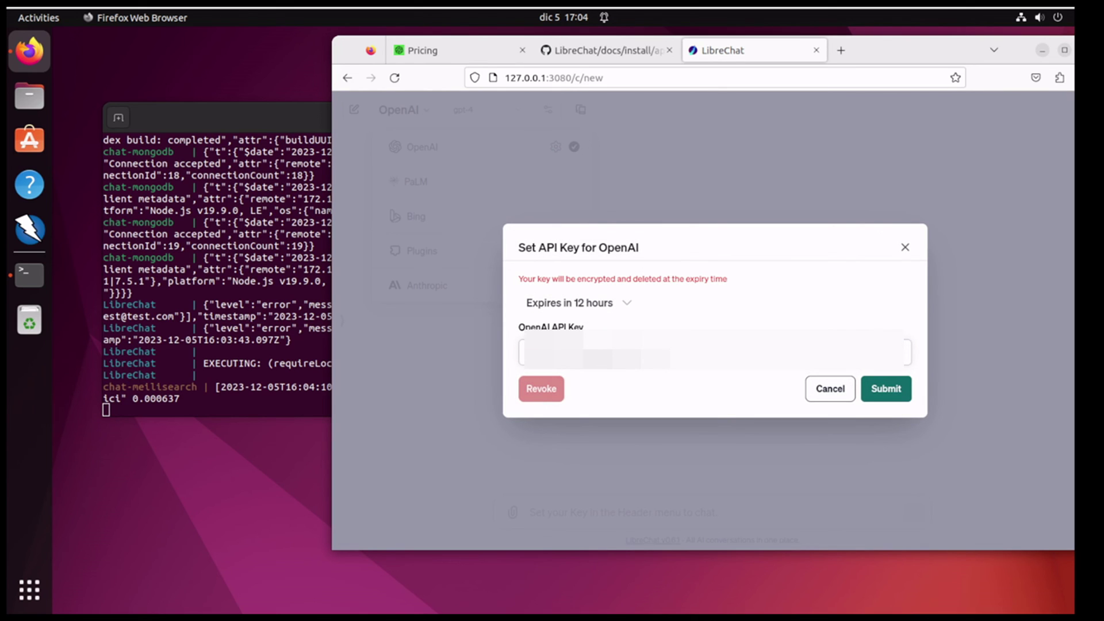
pyautogui.hotkey('ctrl', 'v')
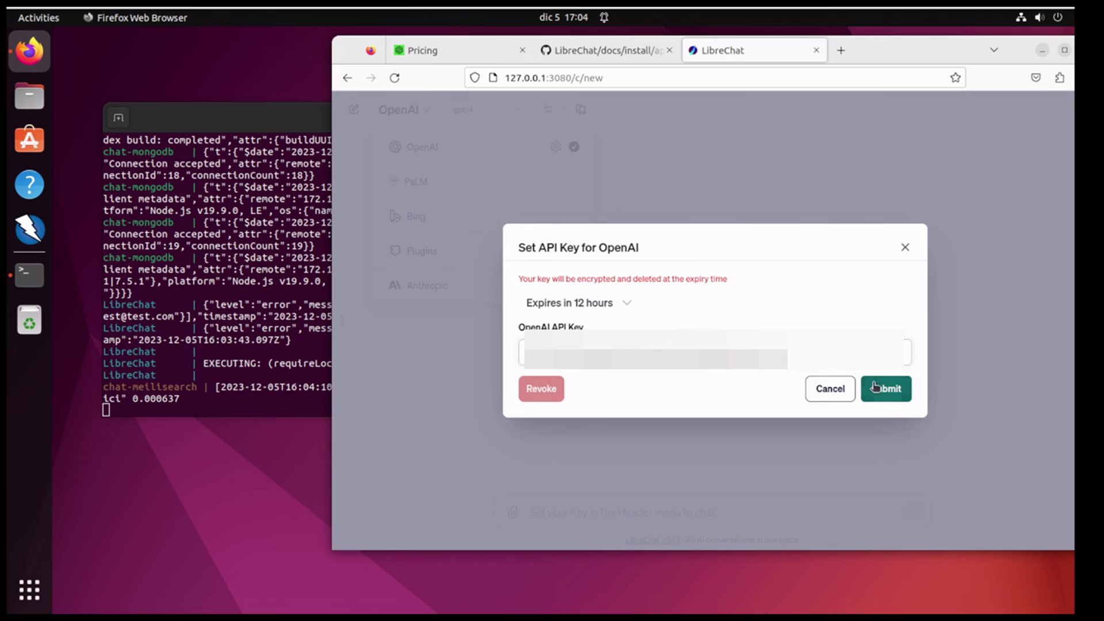
pyautogui.click(879, 388)
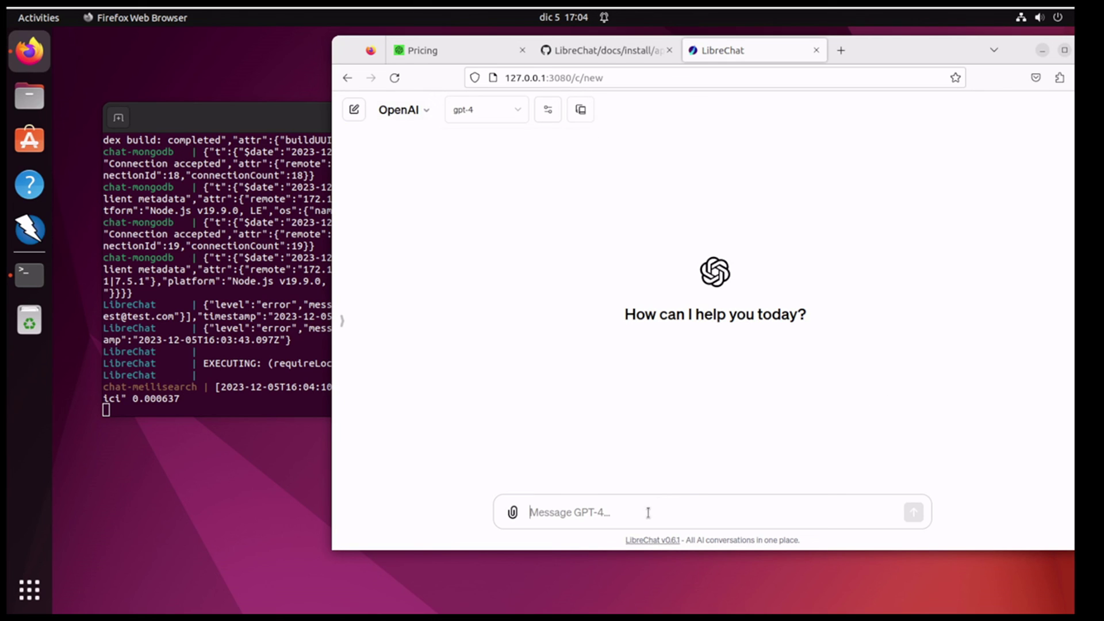
# Step: Ask GPT-4 'give me the names of 100 cities', keeping OpenAI and gpt-4 selected
pyautogui.write('giv')
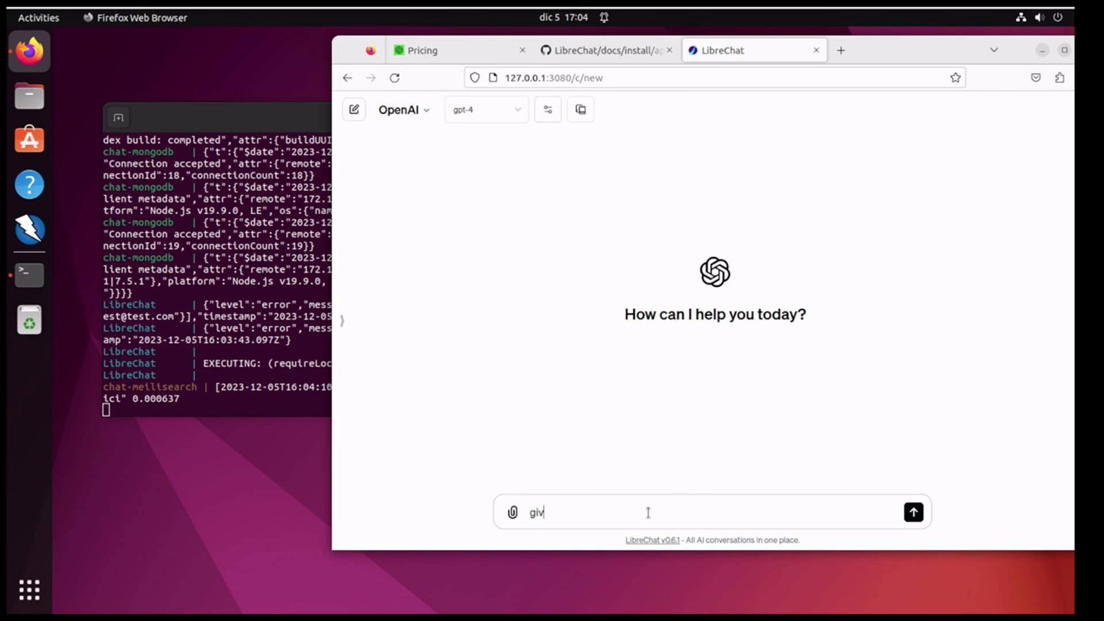
pyautogui.write('e me the names of 100 cities')
pyautogui.press('Return')
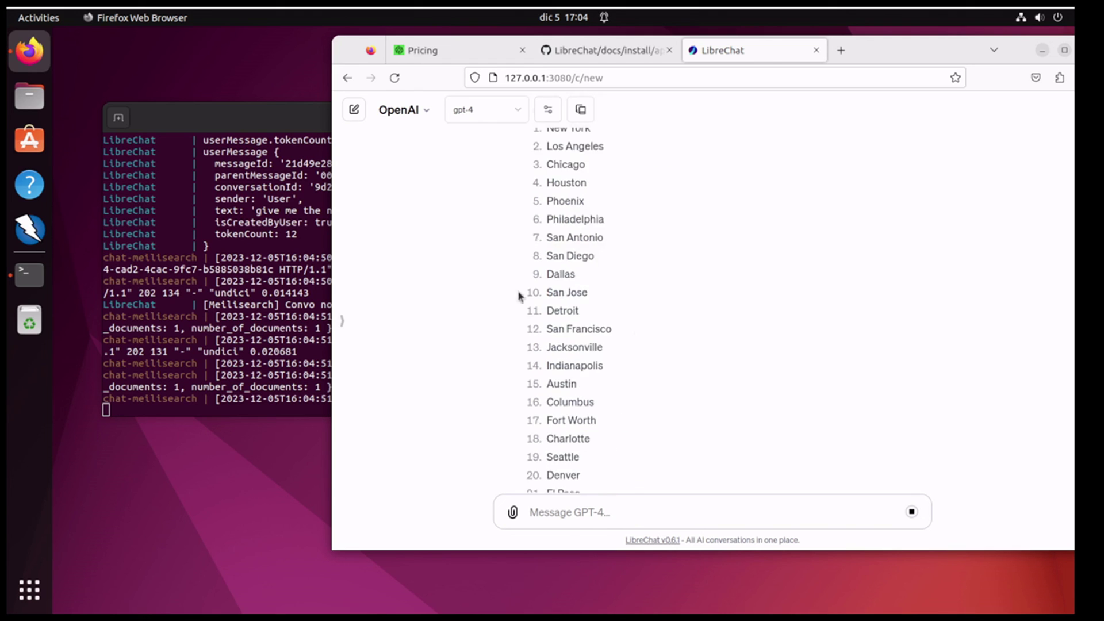
pyautogui.click(425, 110)
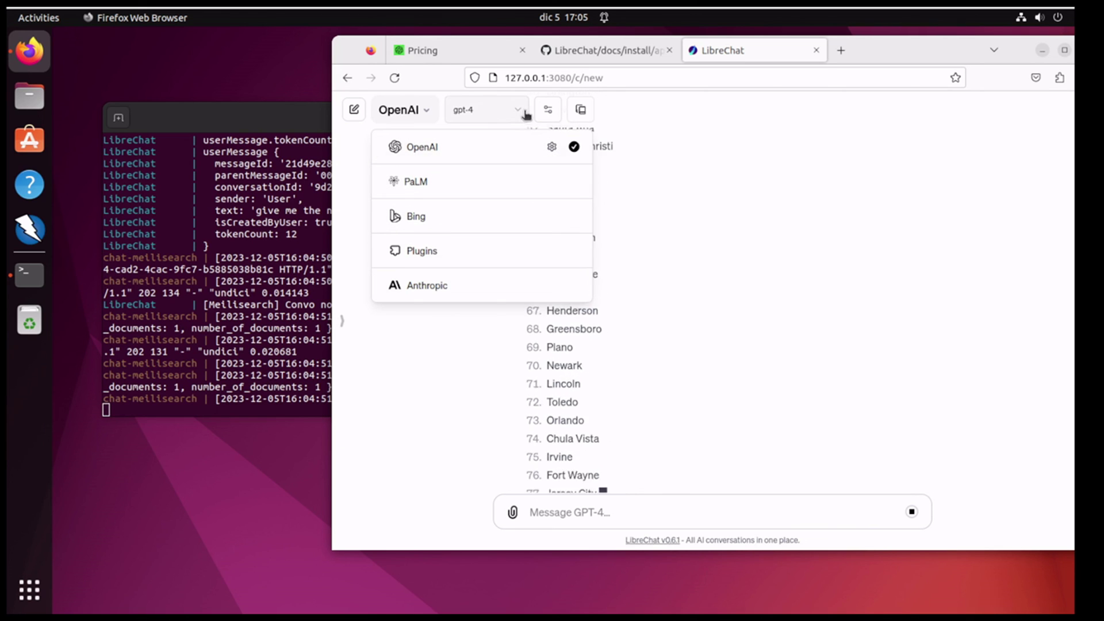
pyautogui.moveTo(460, 148)
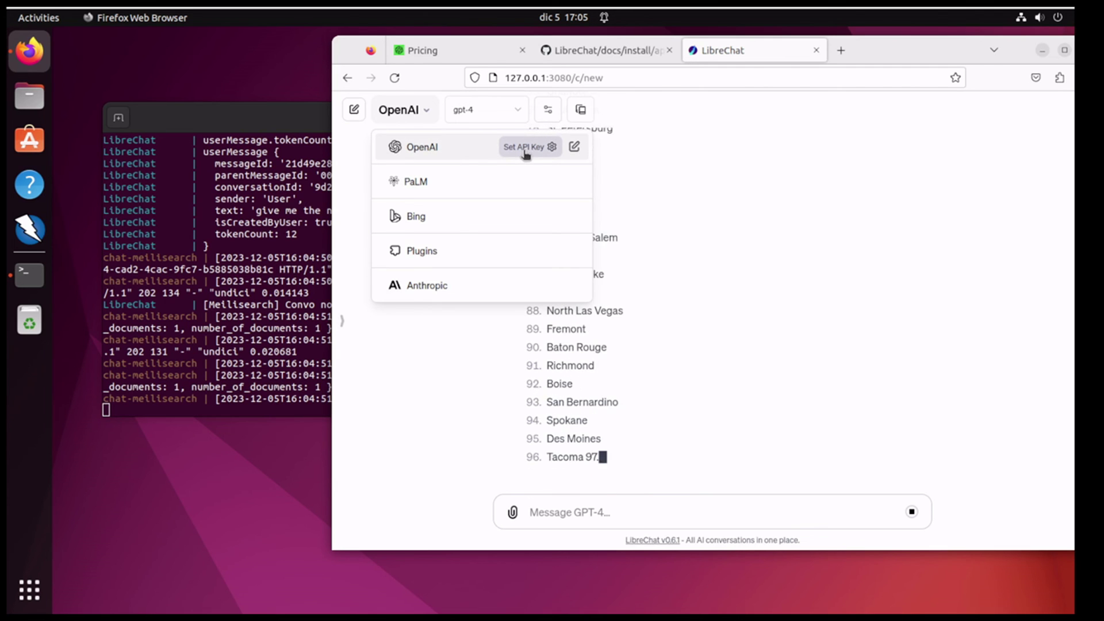
pyautogui.click(425, 152)
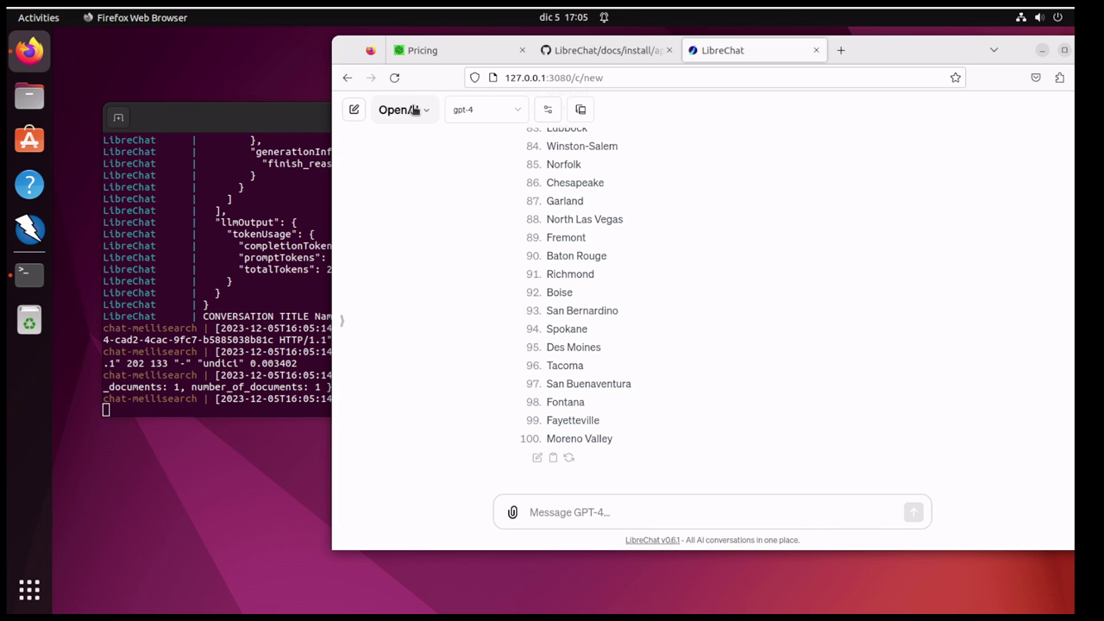
pyautogui.click(499, 111)
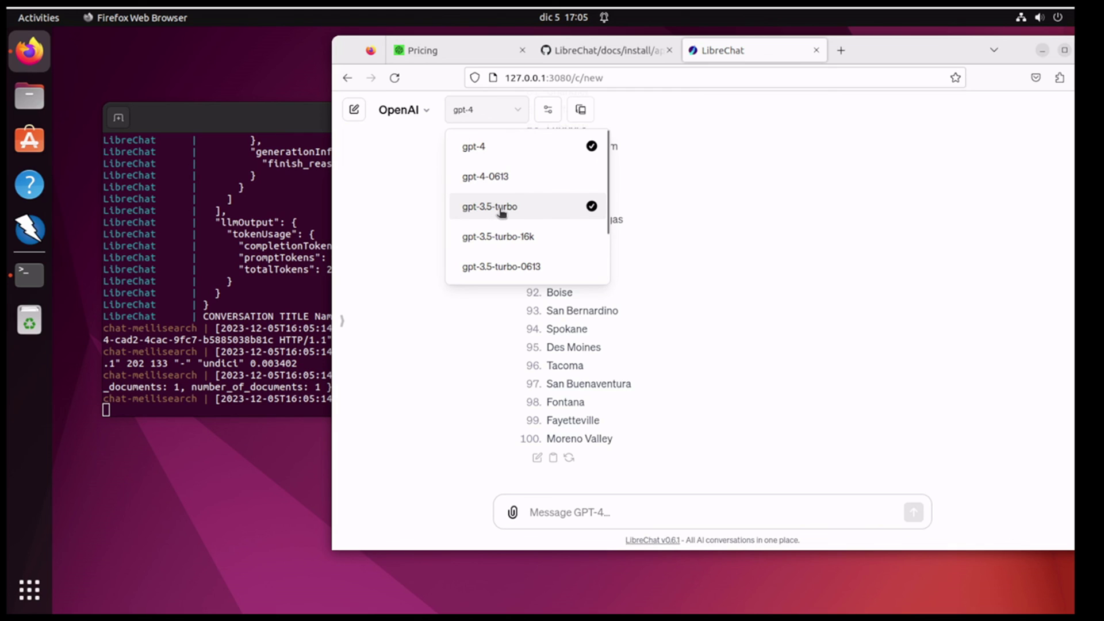
pyautogui.click(401, 216)
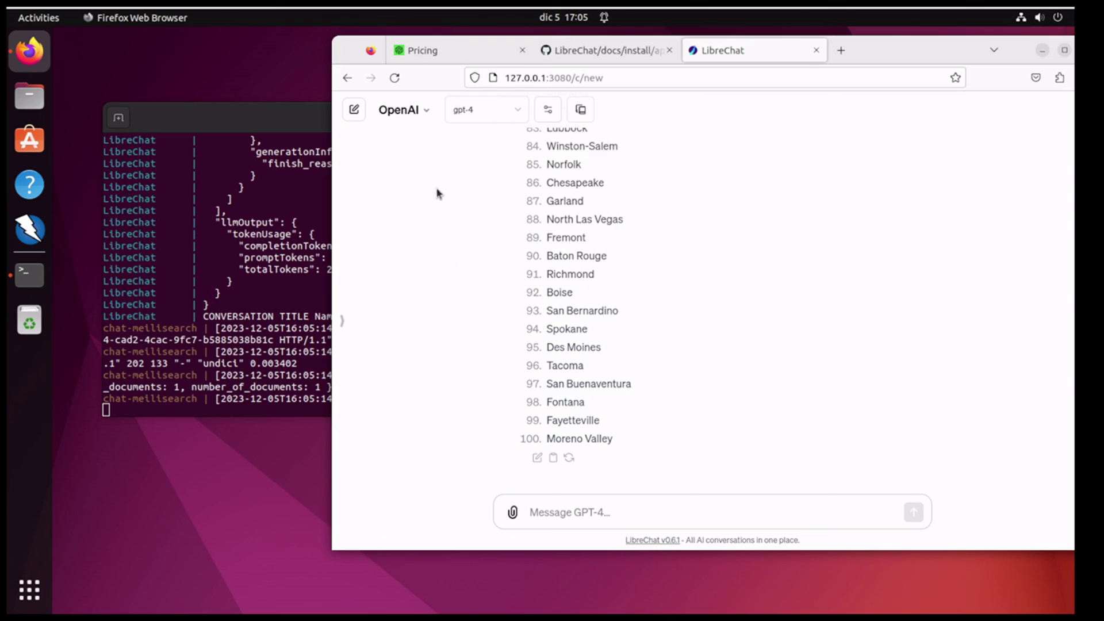
# Step: Switch the chat endpoint to Plugins and open the Plugin store
pyautogui.click(418, 109)
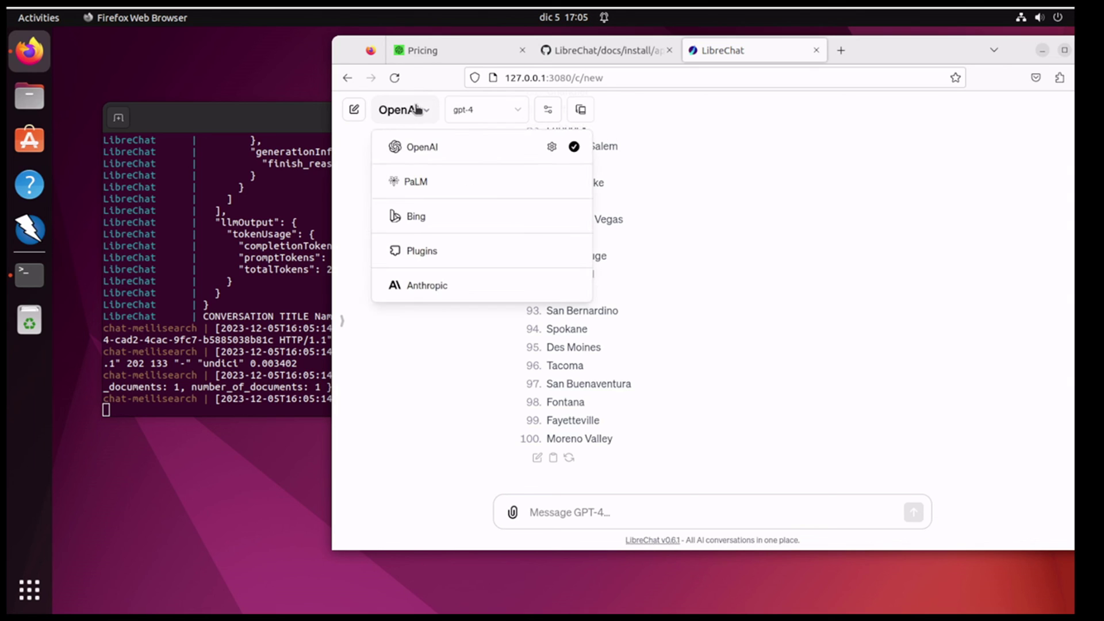
pyautogui.click(415, 250)
pyautogui.click(636, 114)
pyautogui.click(597, 149)
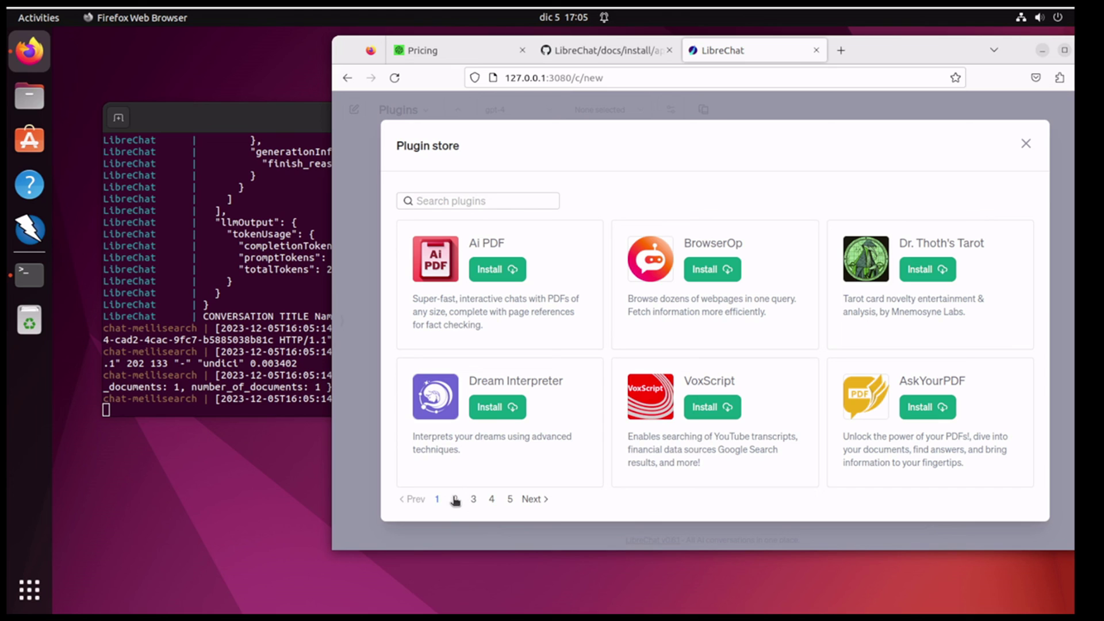
# Step: Browse plugin store pages 2–5, highlighting the Browser plugin description, then close the store
pyautogui.click(455, 499)
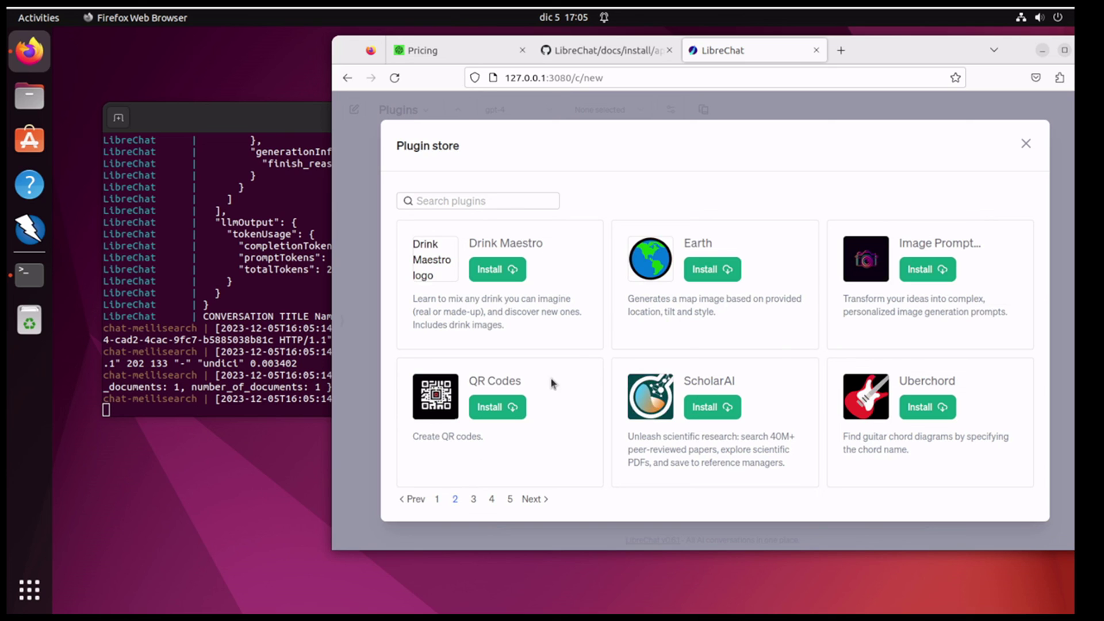
pyautogui.click(473, 499)
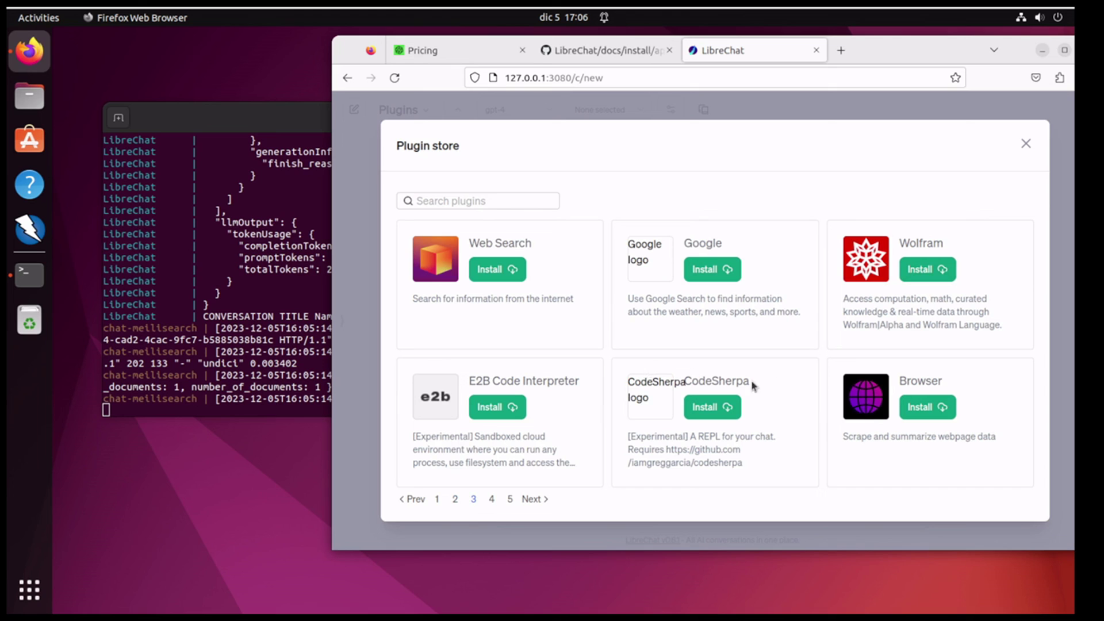
pyautogui.doubleClick(925, 437)
pyautogui.click(925, 437)
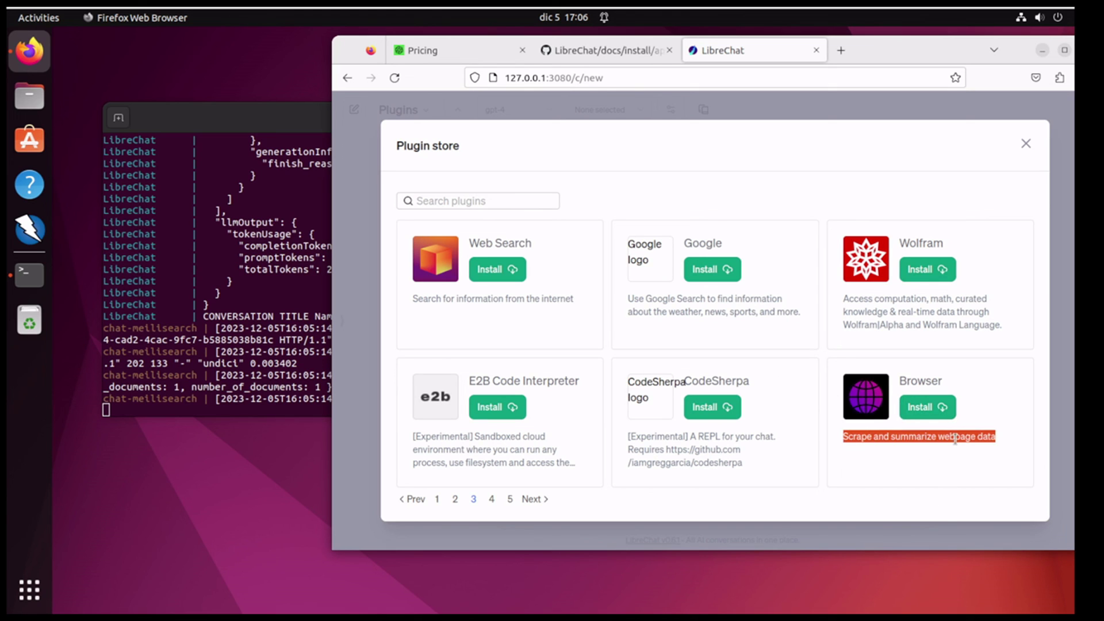
pyautogui.click(847, 437)
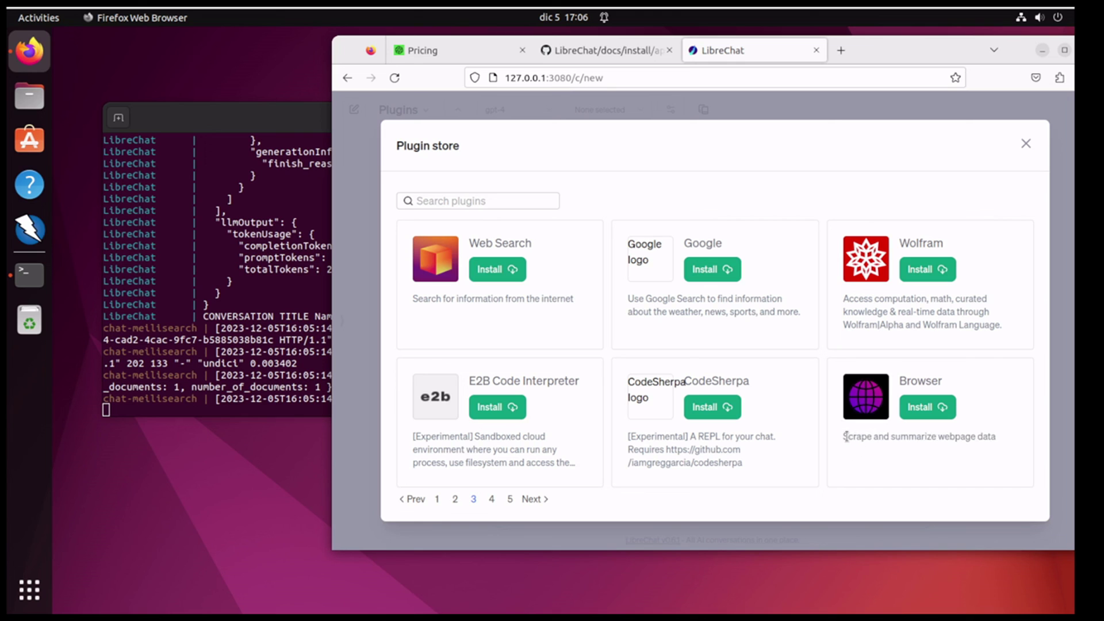
pyautogui.moveTo(844, 437); pyautogui.dragTo(999, 440)
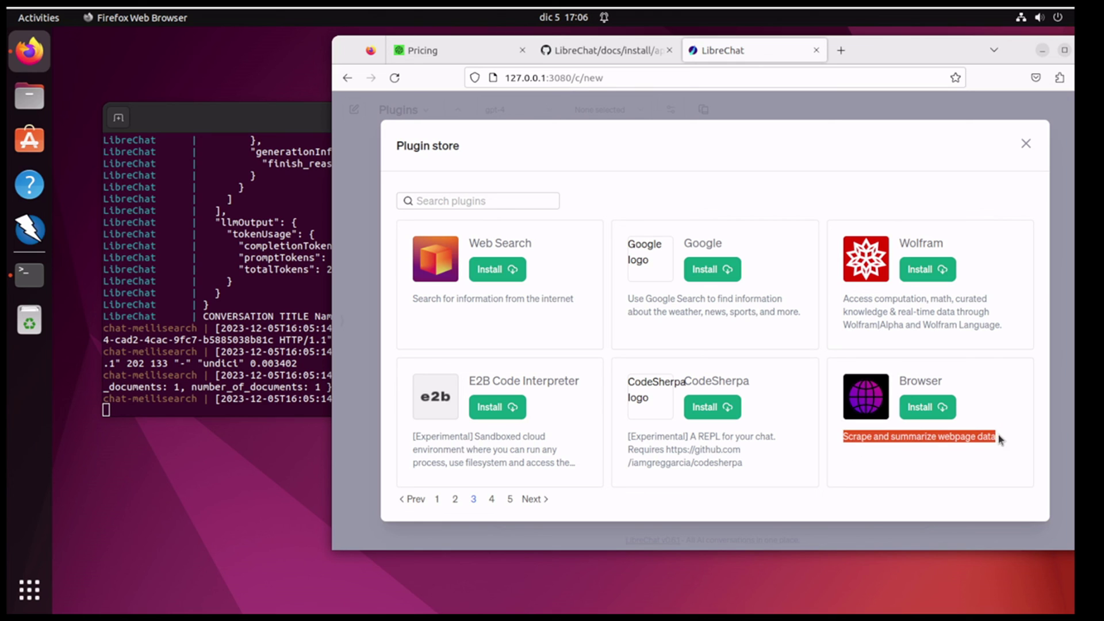
pyautogui.click(491, 499)
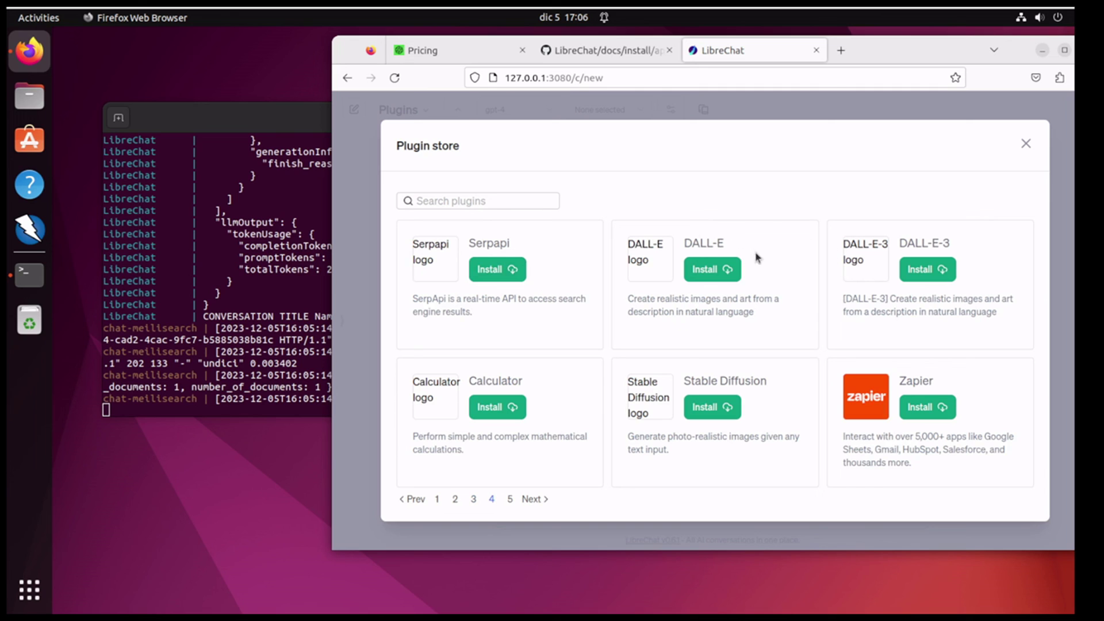
pyautogui.click(510, 499)
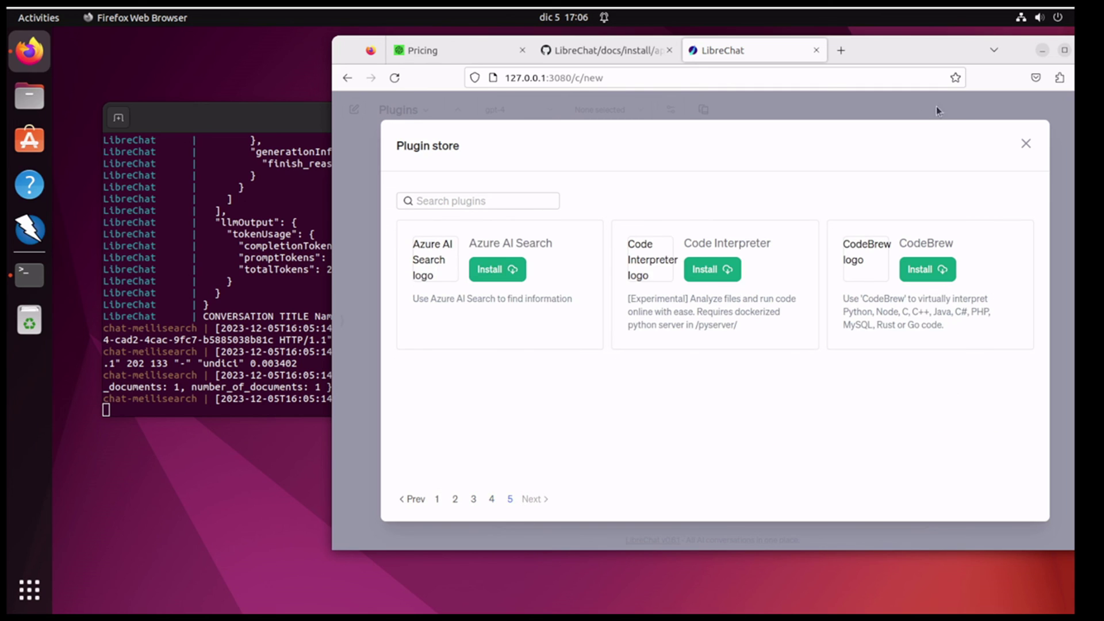
pyautogui.click(1029, 146)
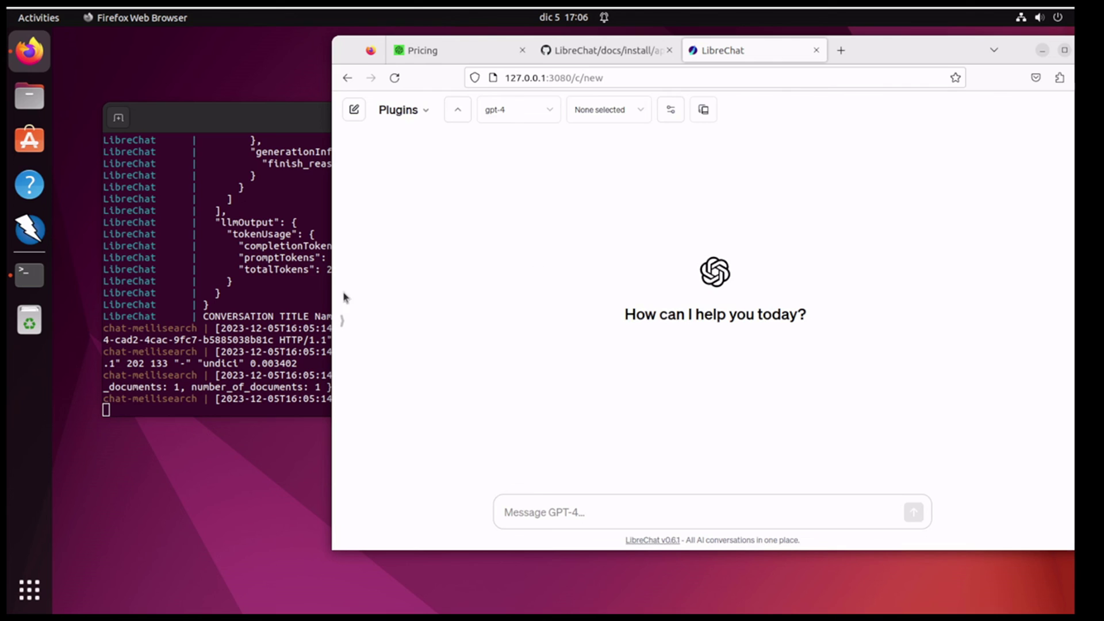
pyautogui.click(340, 322)
# Step: Reopen 'Names of 100 Cities', send 'name another 50', and scroll through GPT-4's reply
pyautogui.click(391, 178)
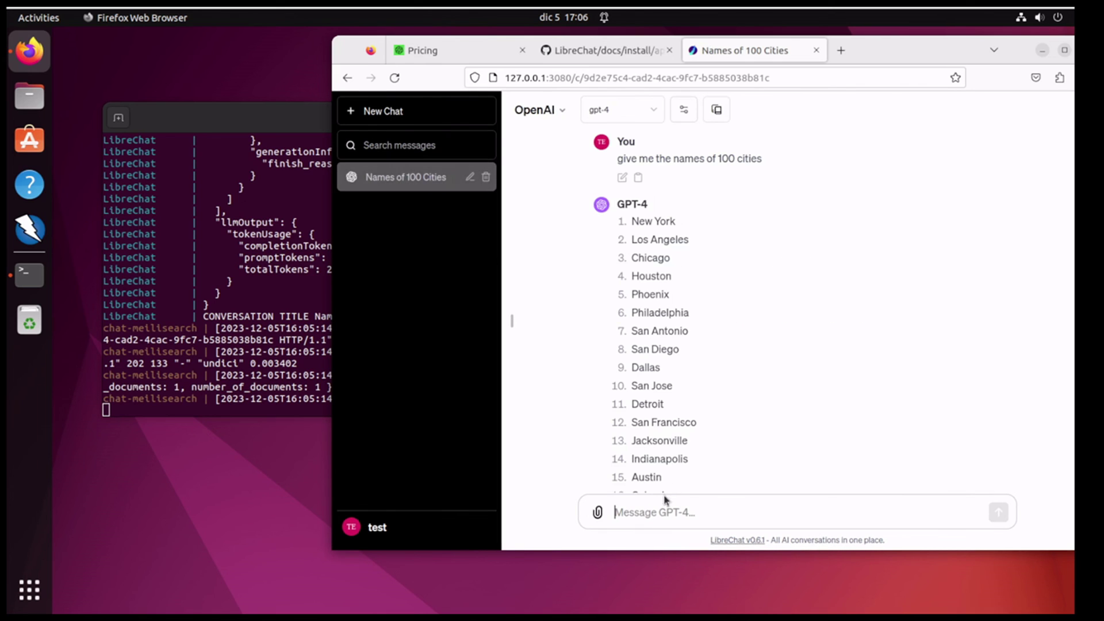
pyautogui.write('name another 50')
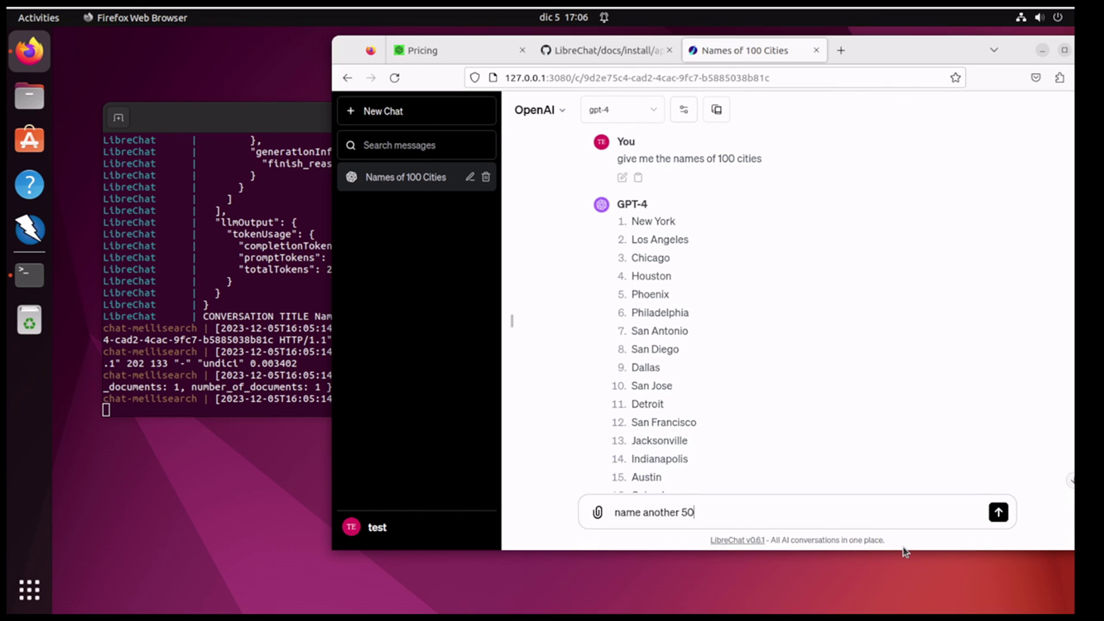
pyautogui.press('Return')
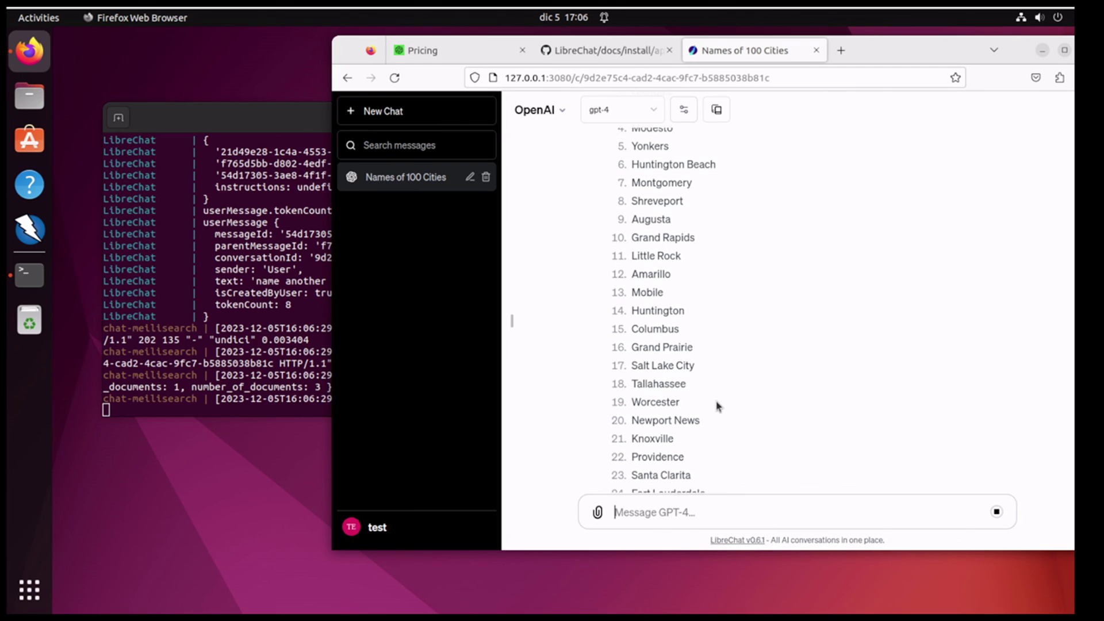
pyautogui.scroll(20, 716, 405)
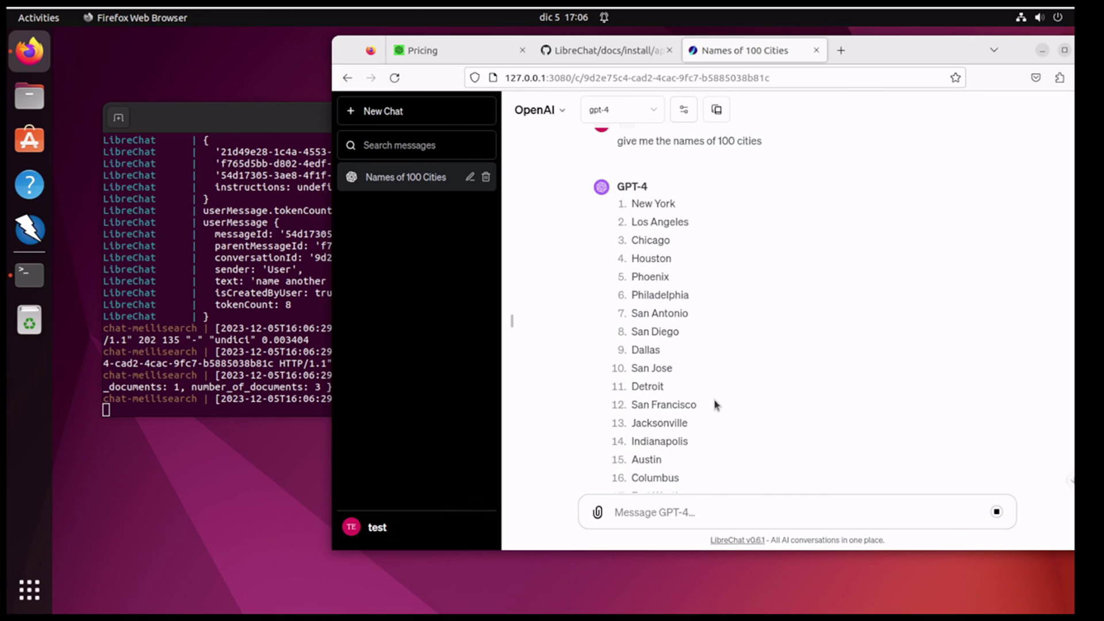
pyautogui.scroll(1, 716, 405)
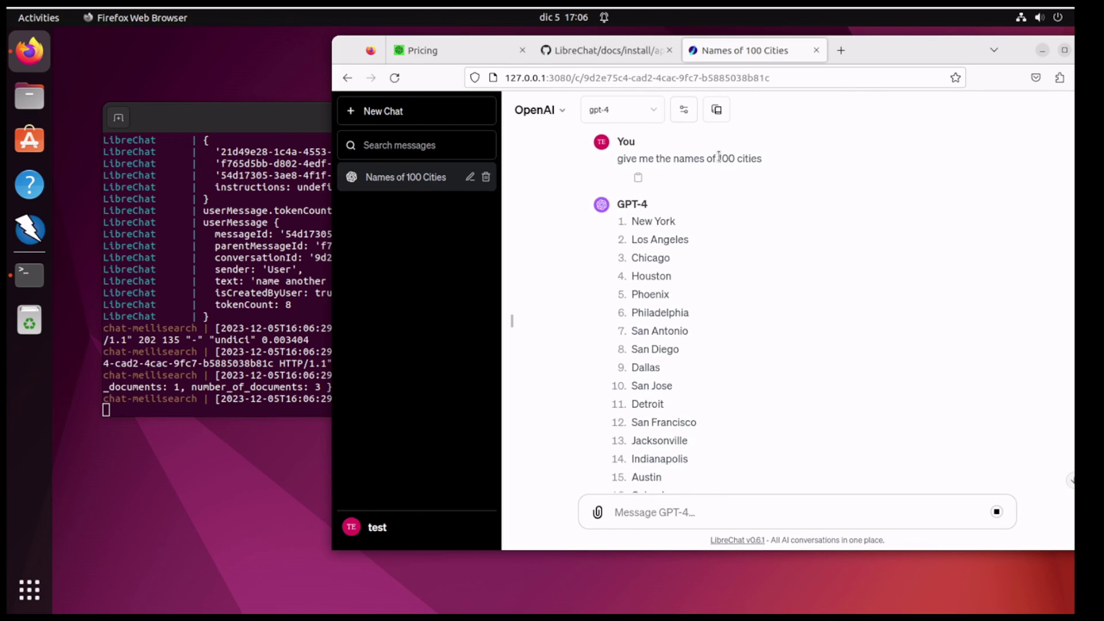
pyautogui.scroll(-20, 742, 333)
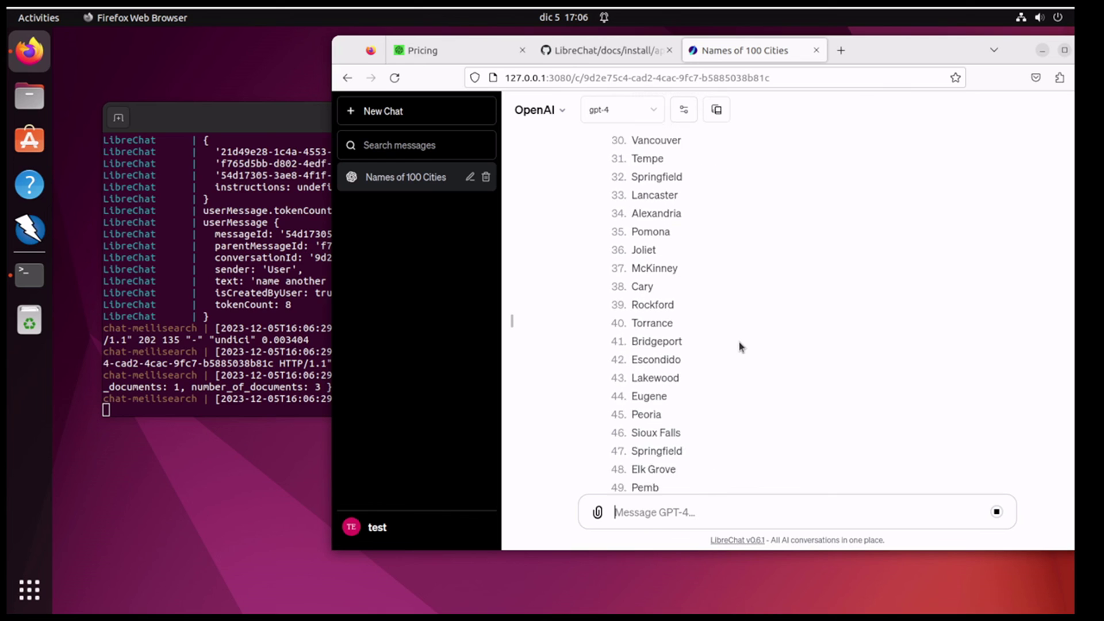
pyautogui.scroll(-1, 737, 360)
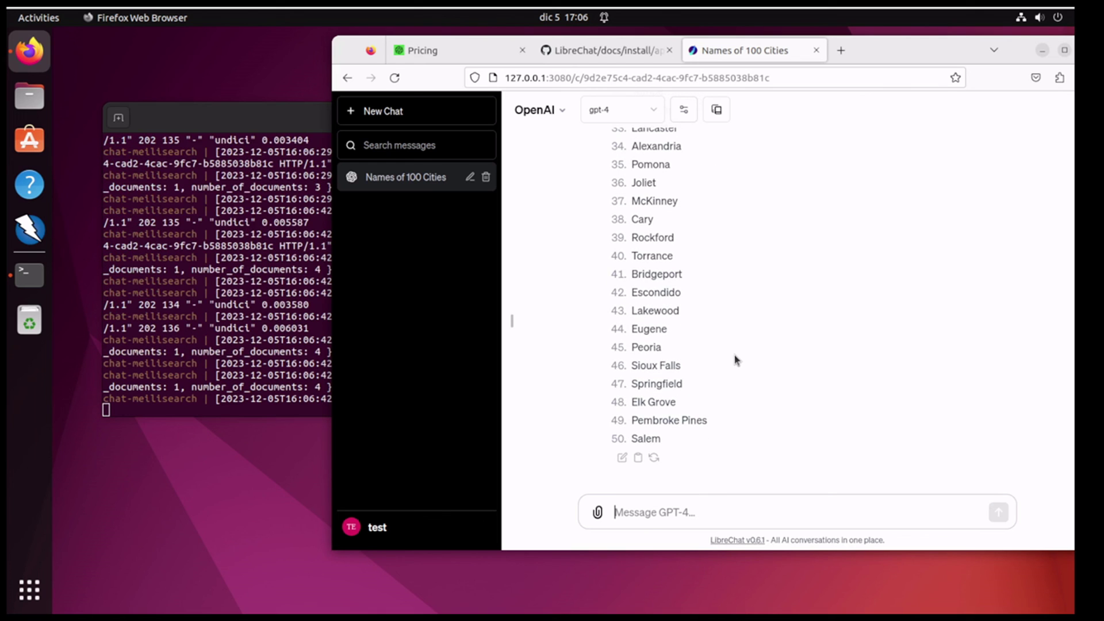